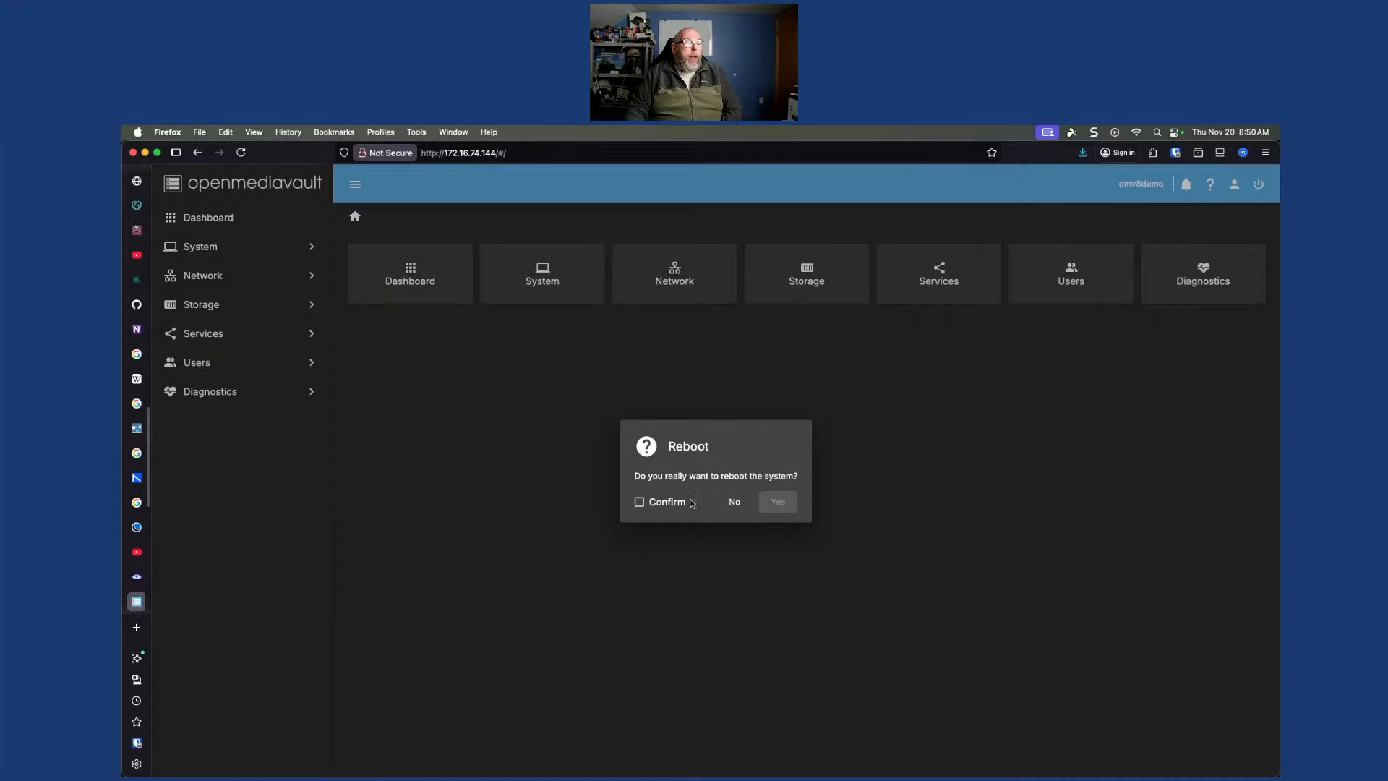
Confirm the reboot of the openmediavault system
{"action": "left_click", "coordinate": [639, 501]}
{"action": "left_click", "coordinate": [781, 502]}
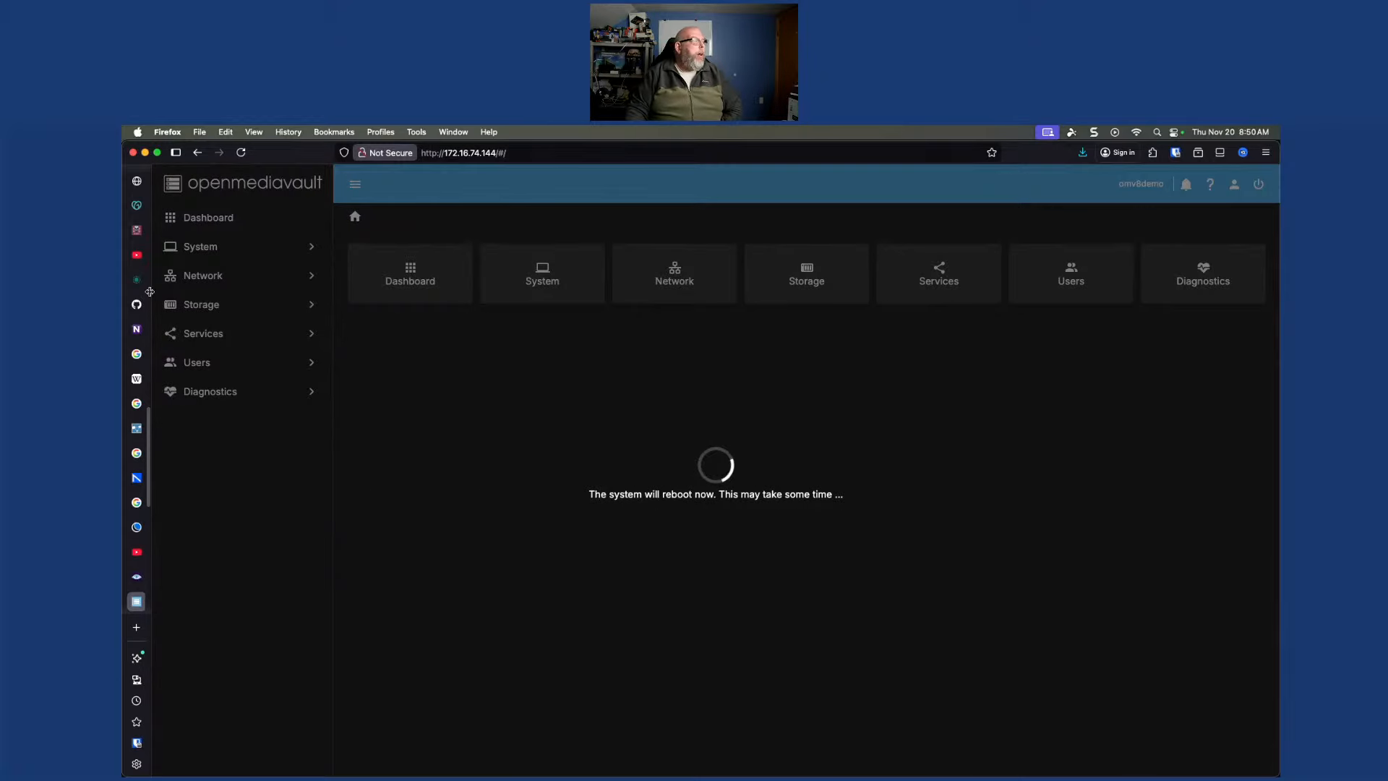
Switch to the Proxmox Datacenter Manager updates page and ignore the interrupted connection to the test server
{"action": "scroll", "coordinate": [136, 321], "scroll_direction": "down", "scroll_amount": 10}
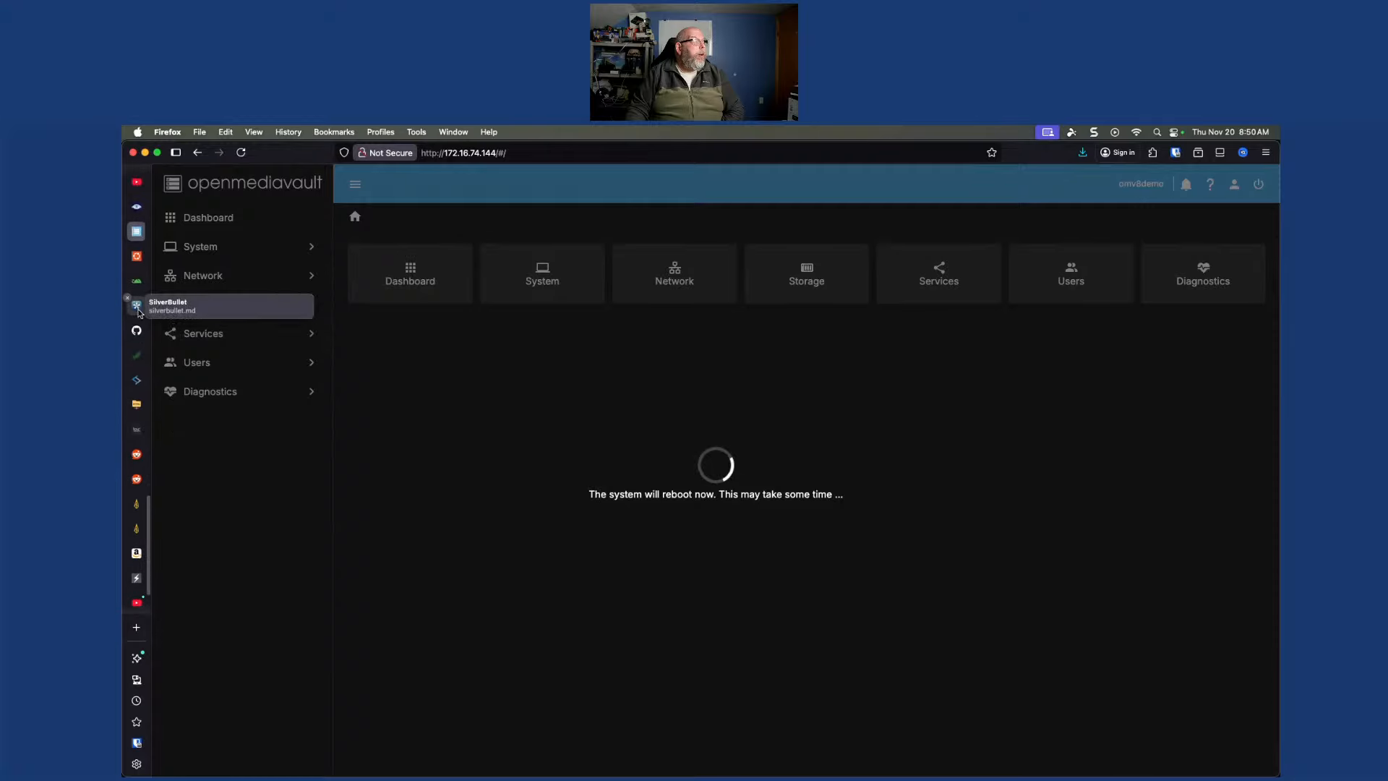
{"action": "scroll", "coordinate": [139, 312], "scroll_direction": "up", "scroll_amount": 10}
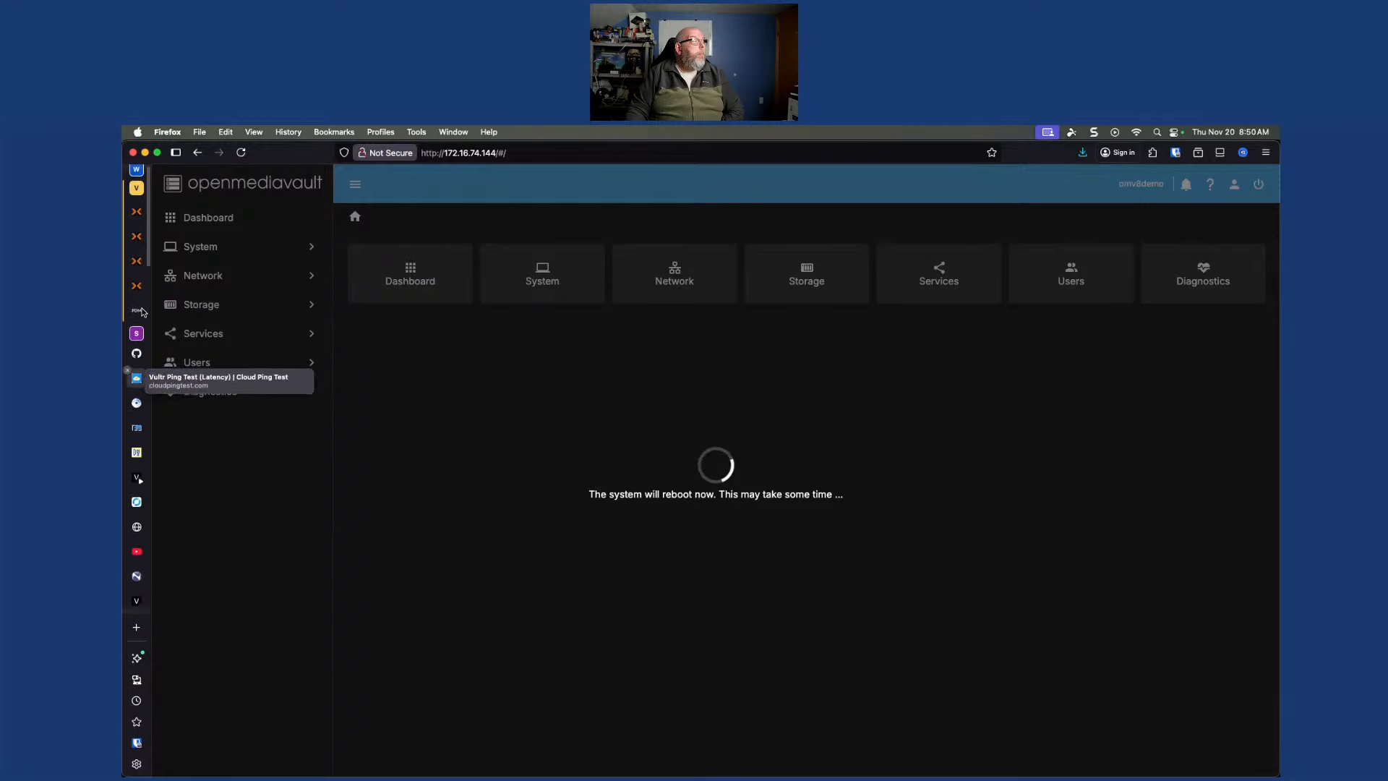
{"action": "left_click", "coordinate": [135, 217]}
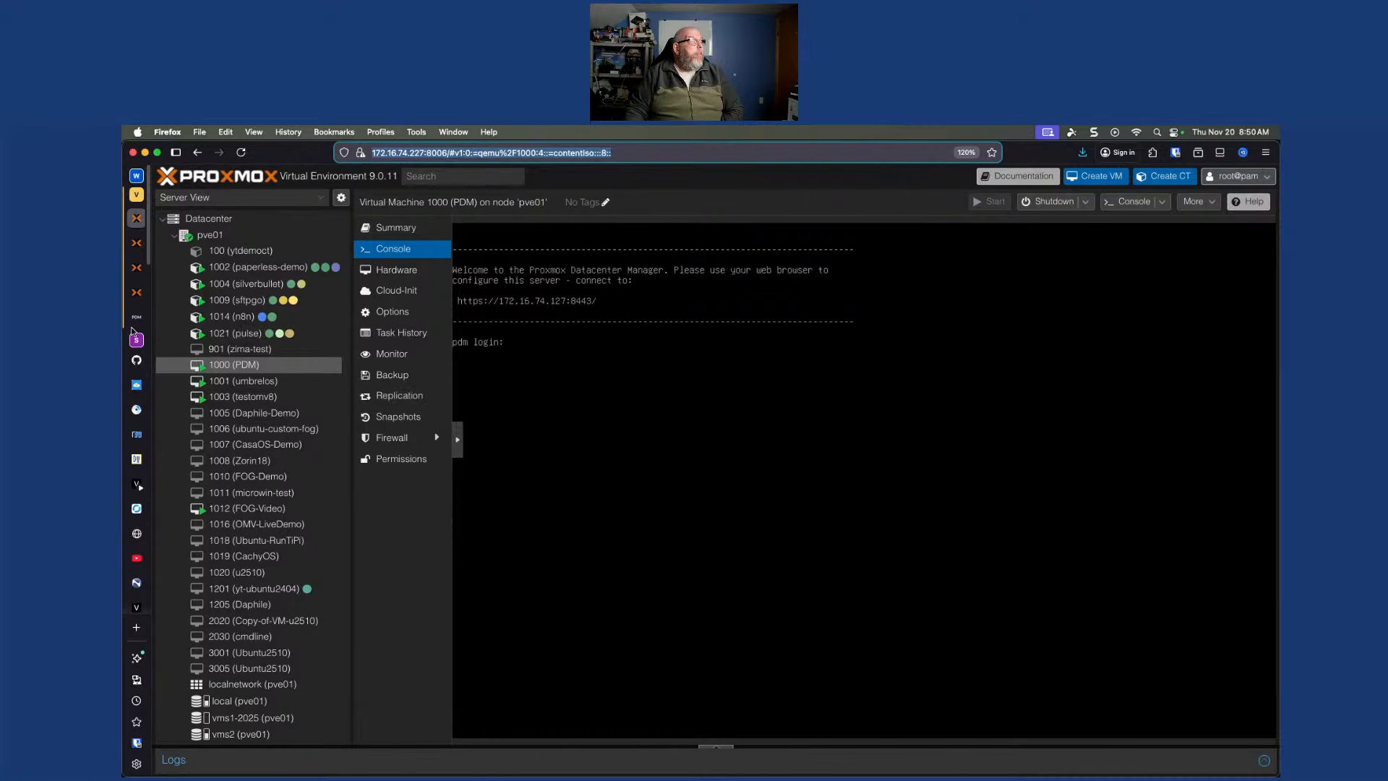
{"action": "left_click", "coordinate": [137, 325]}
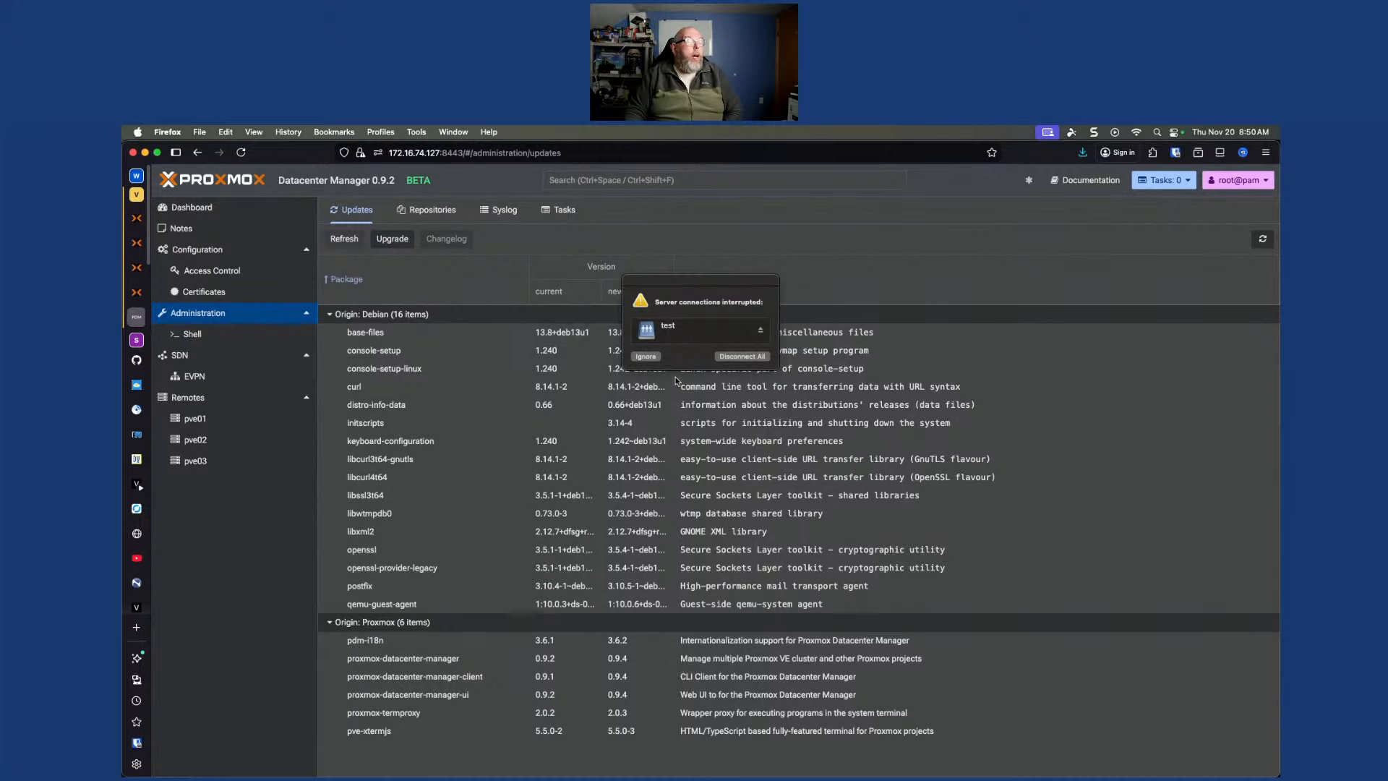
{"action": "left_click", "coordinate": [644, 357]}
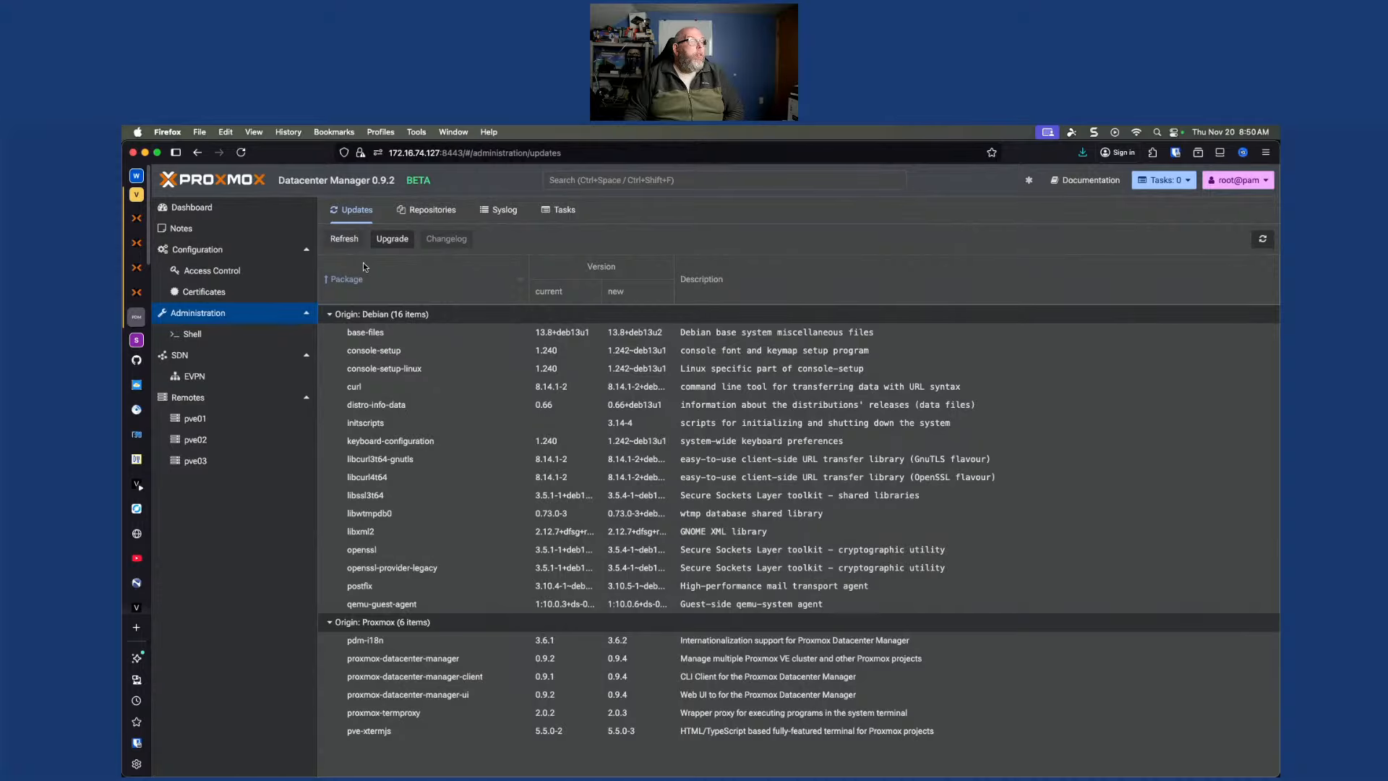
Upgrade all pending Datacenter Manager packages, accept the installation with y, and move the console window out of the way
{"action": "left_click", "coordinate": [392, 239]}
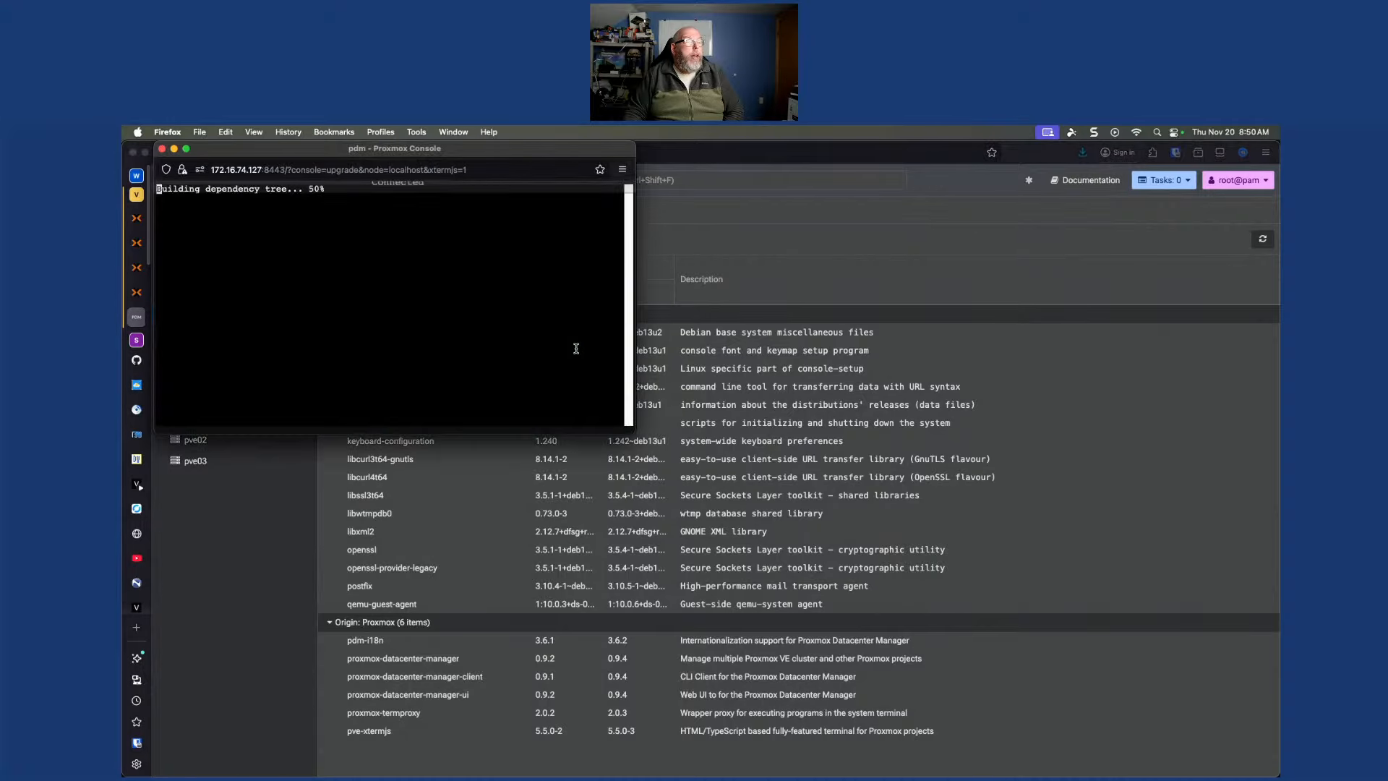
{"action": "type", "text": "y"}
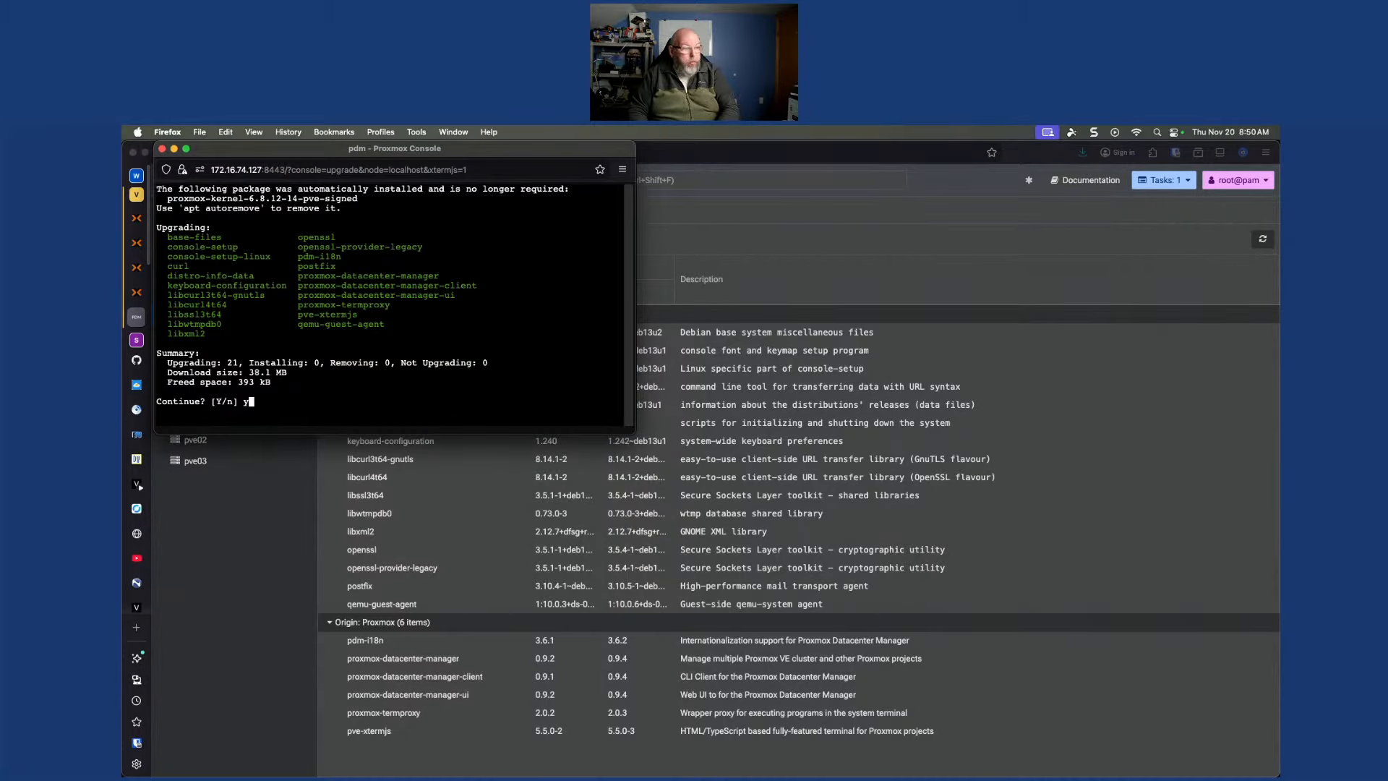
{"action": "key", "text": "Return"}
{"action": "left_click_drag", "start_coordinate": [527, 152], "coordinate": [1277, 448]}
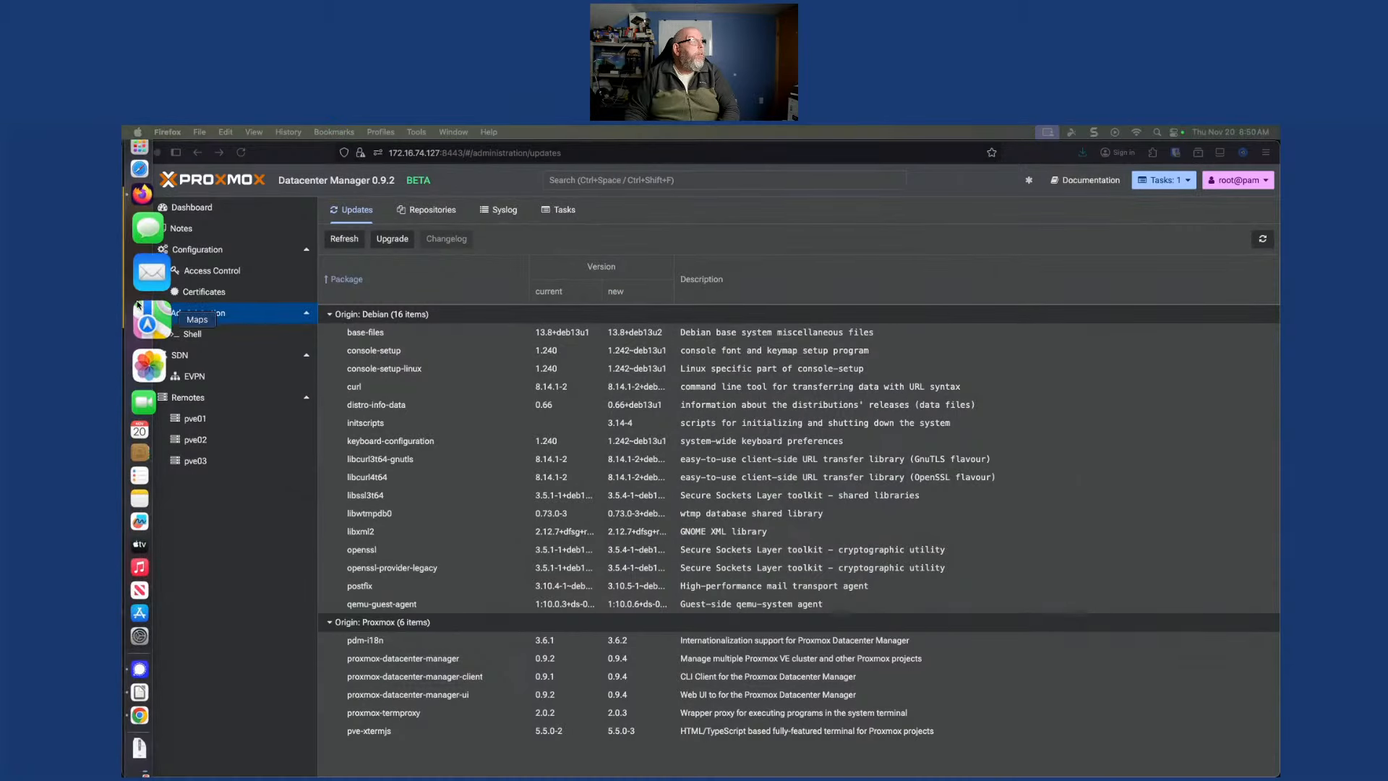
Switch to the Proxmox VE interface at 172.16.74.192 and expand the pve03 node in the server tree
{"action": "left_click", "coordinate": [137, 269]}
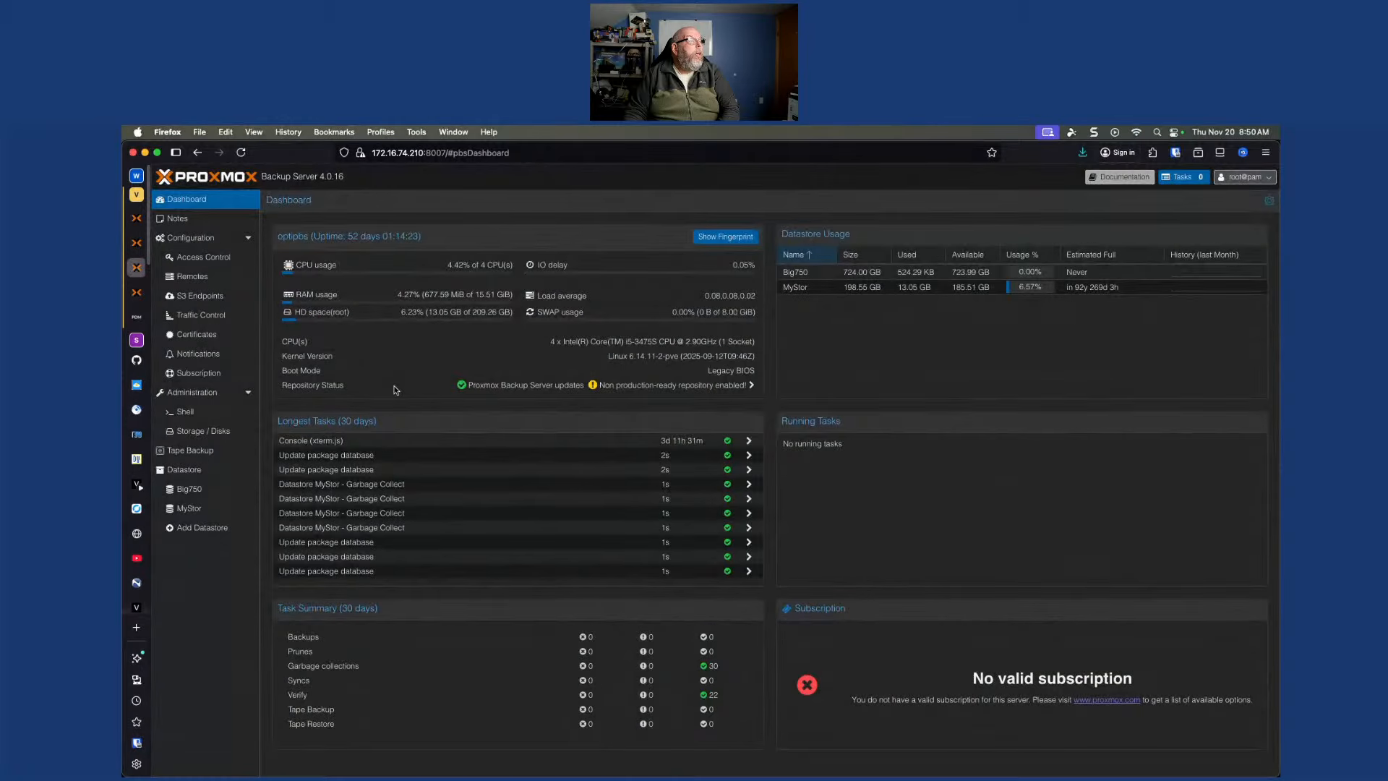
{"action": "left_click", "coordinate": [137, 294]}
{"action": "left_click_drag", "start_coordinate": [137, 296], "coordinate": [141, 269]}
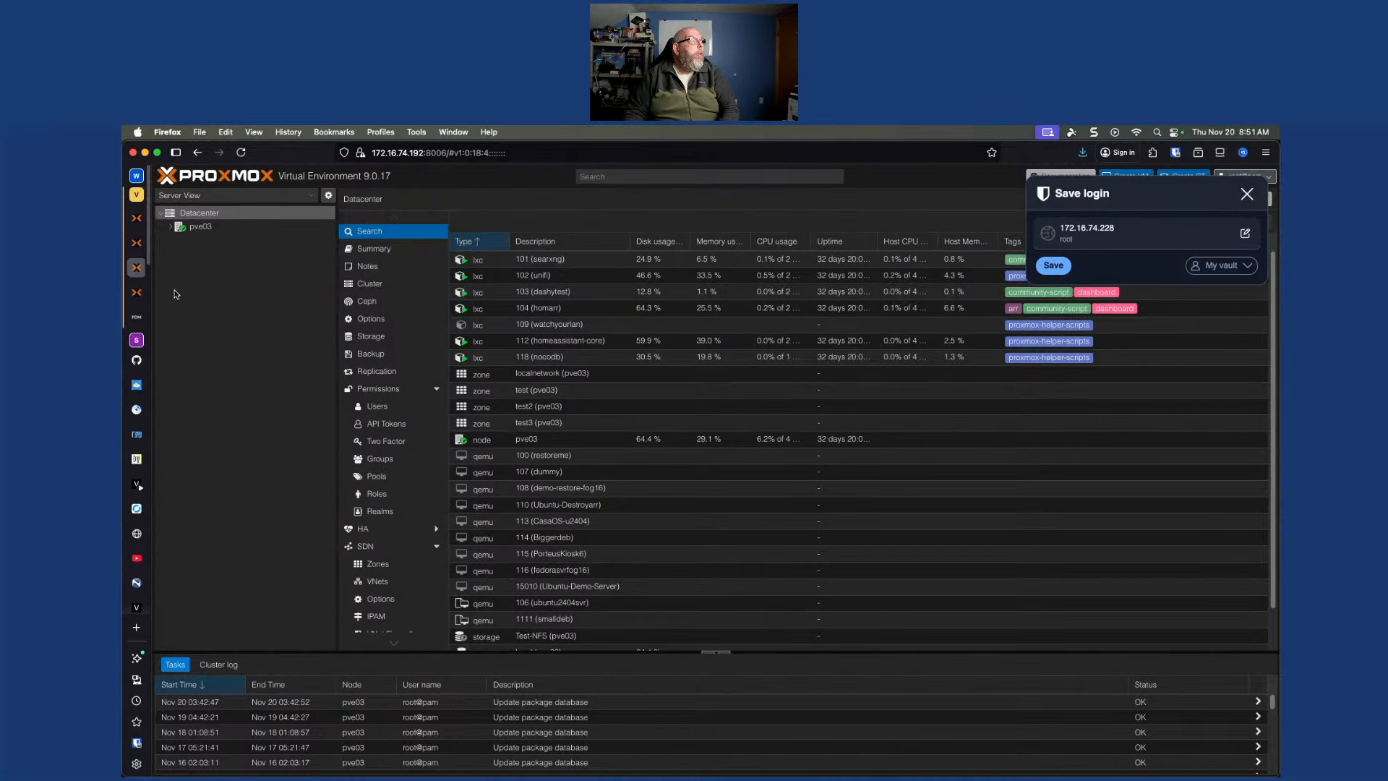
{"action": "left_click", "coordinate": [189, 227]}
{"action": "left_click", "coordinate": [171, 227]}
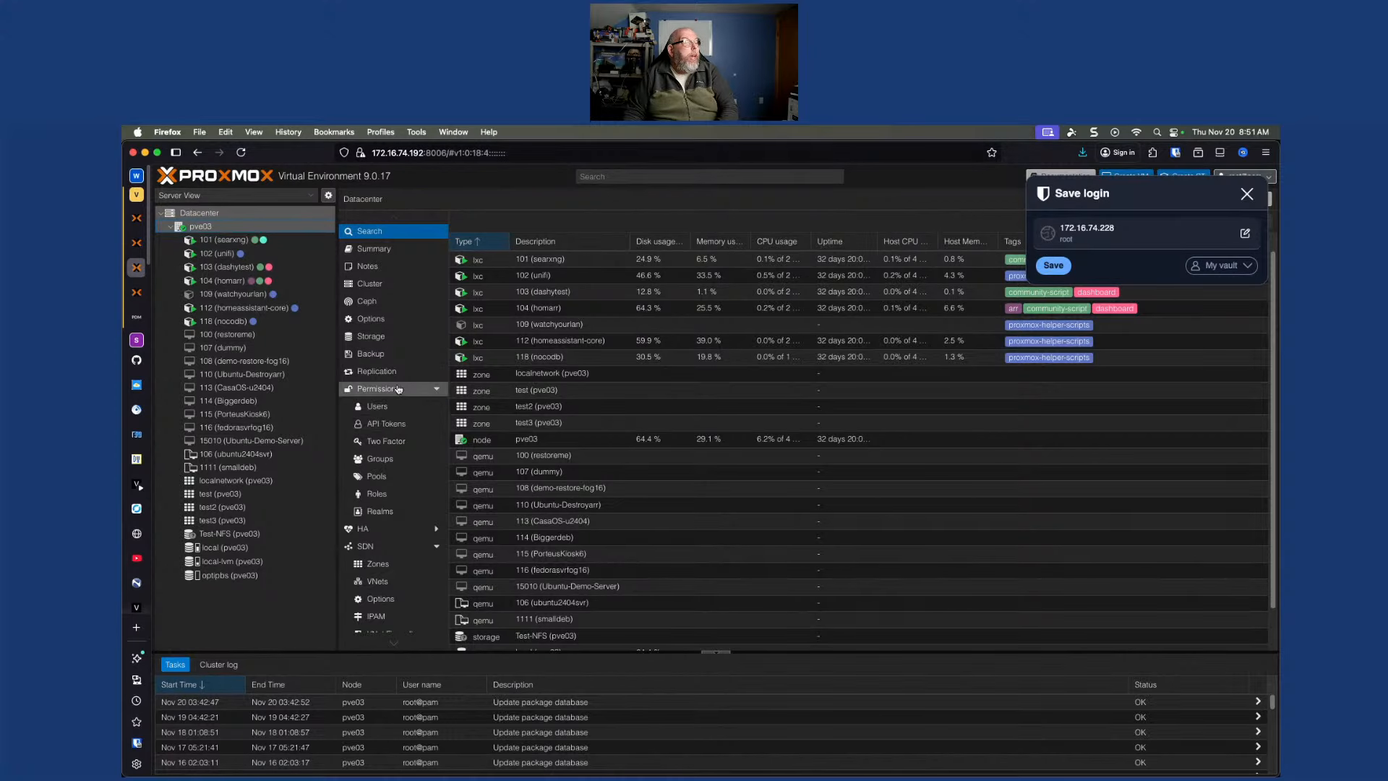
Refresh the package database on the pve03 node's updates page and close the task viewer
{"action": "scroll", "coordinate": [398, 326], "scroll_direction": "down", "scroll_amount": 5}
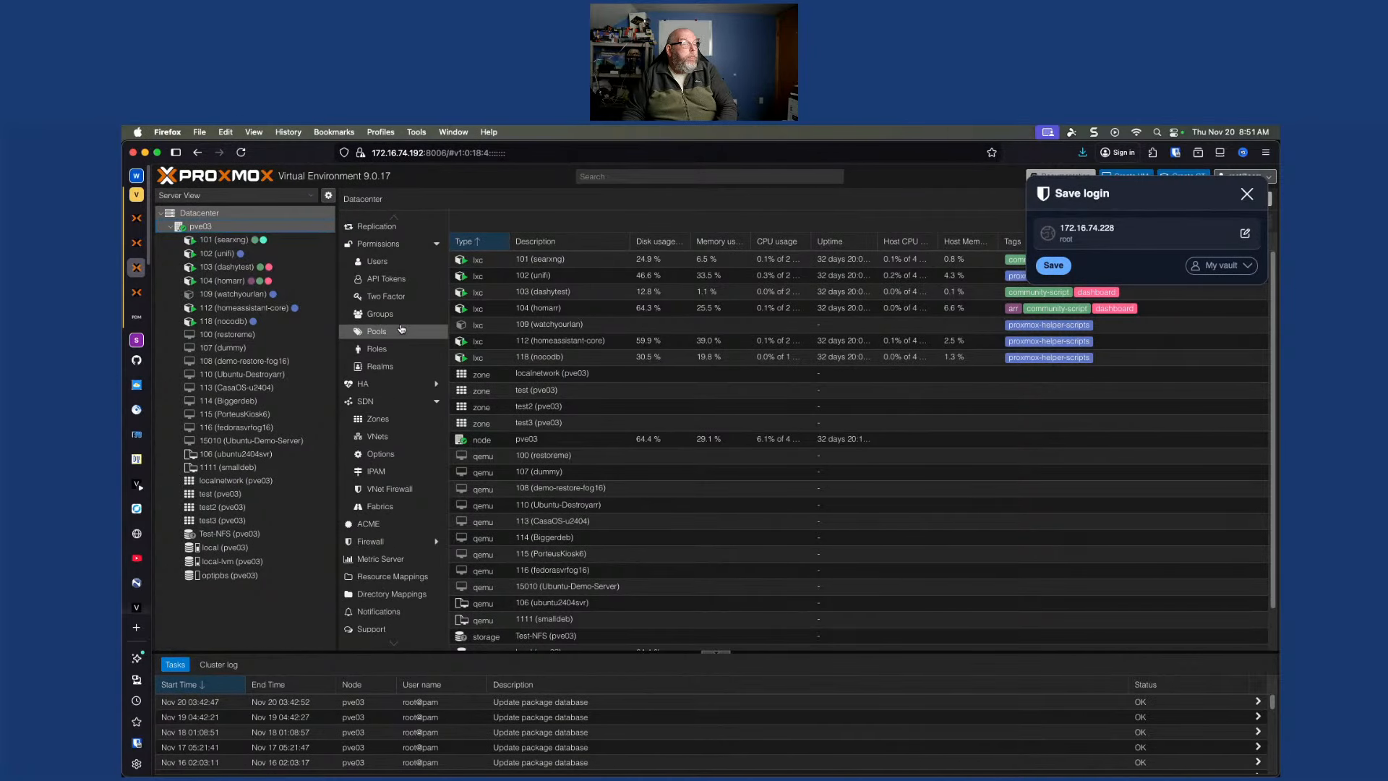
{"action": "scroll", "coordinate": [401, 329], "scroll_direction": "up", "scroll_amount": 5}
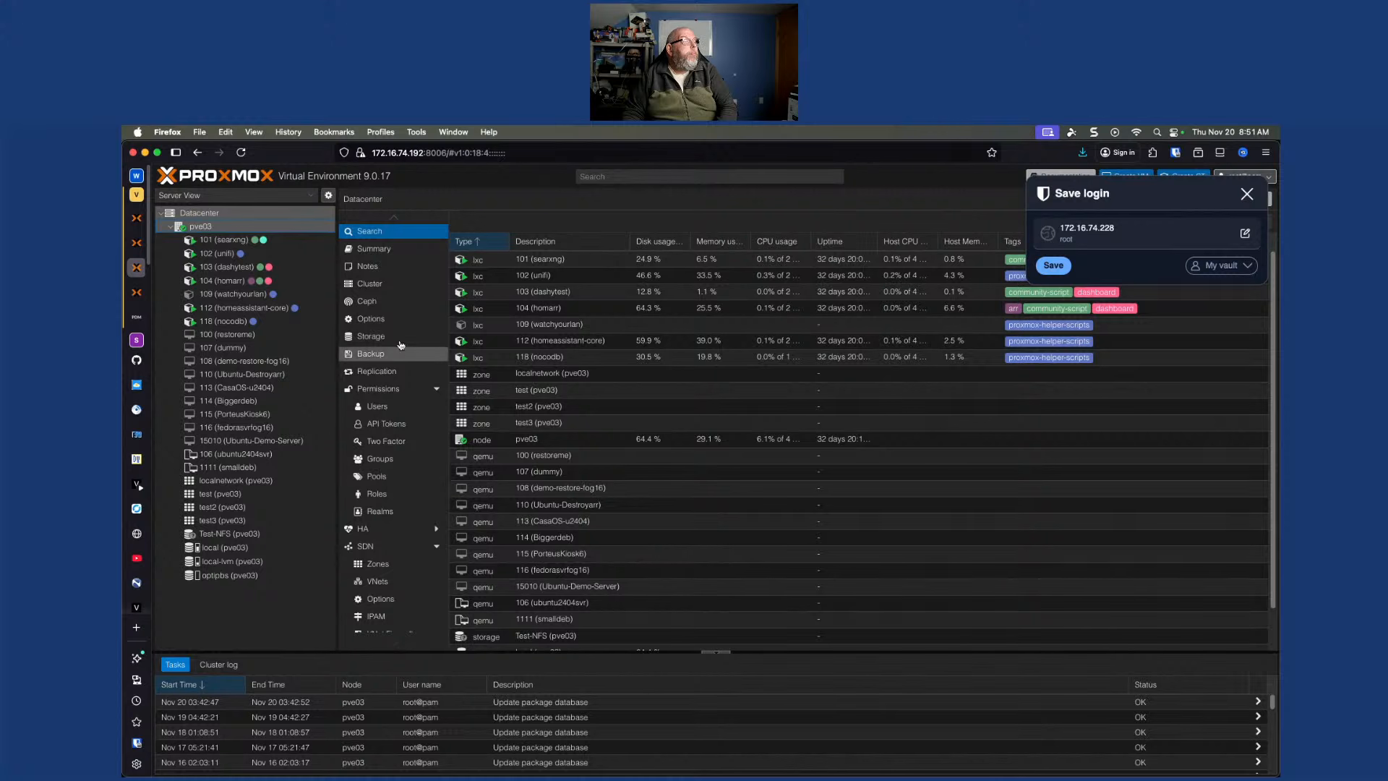
{"action": "left_click", "coordinate": [209, 229]}
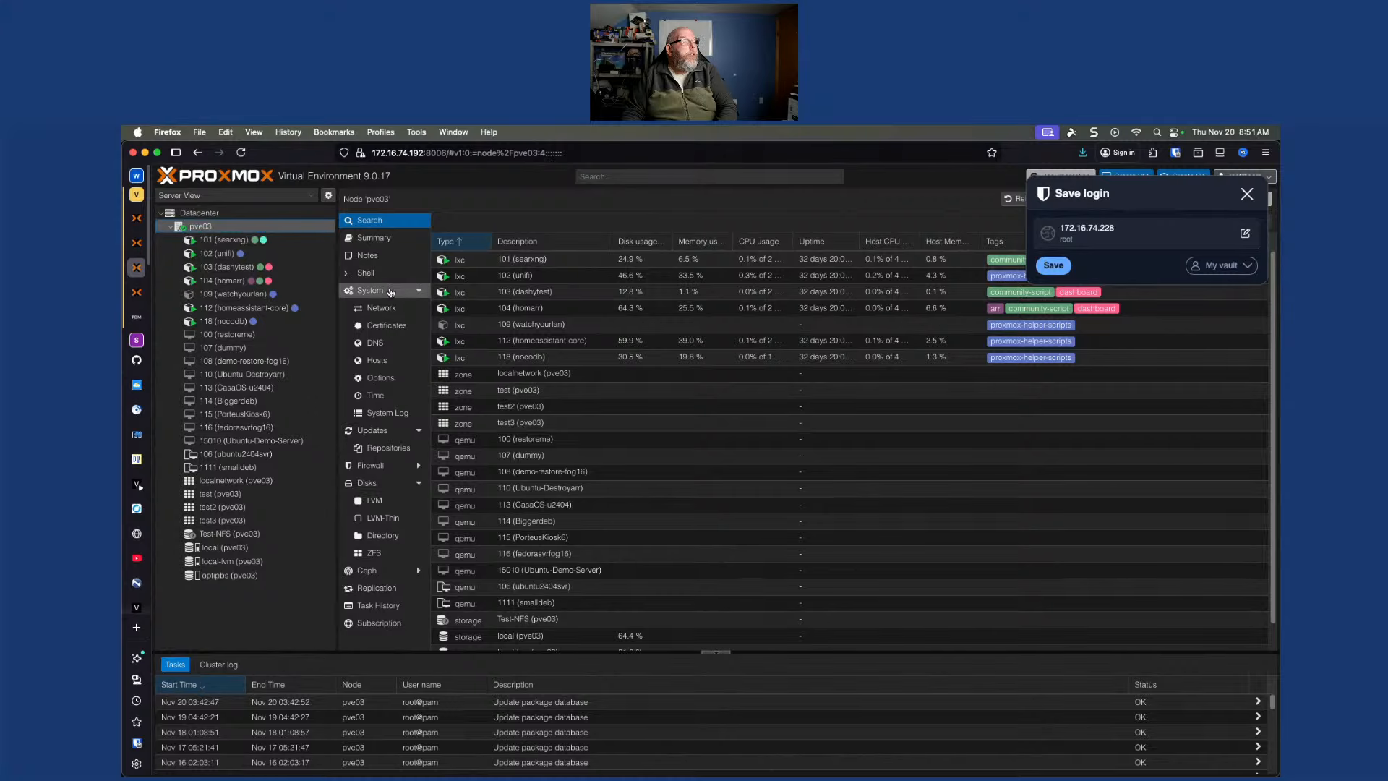
{"action": "left_click", "coordinate": [374, 431]}
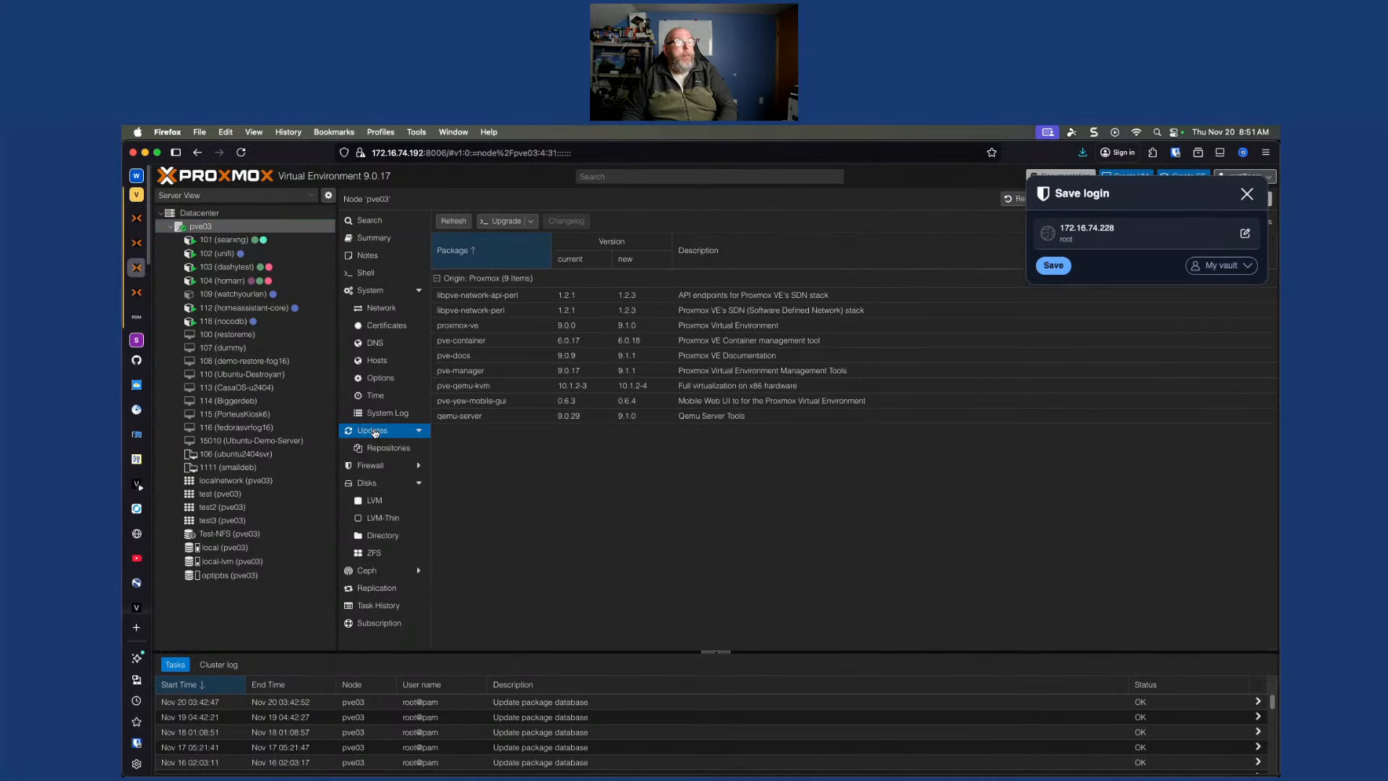
{"action": "left_click", "coordinate": [453, 221]}
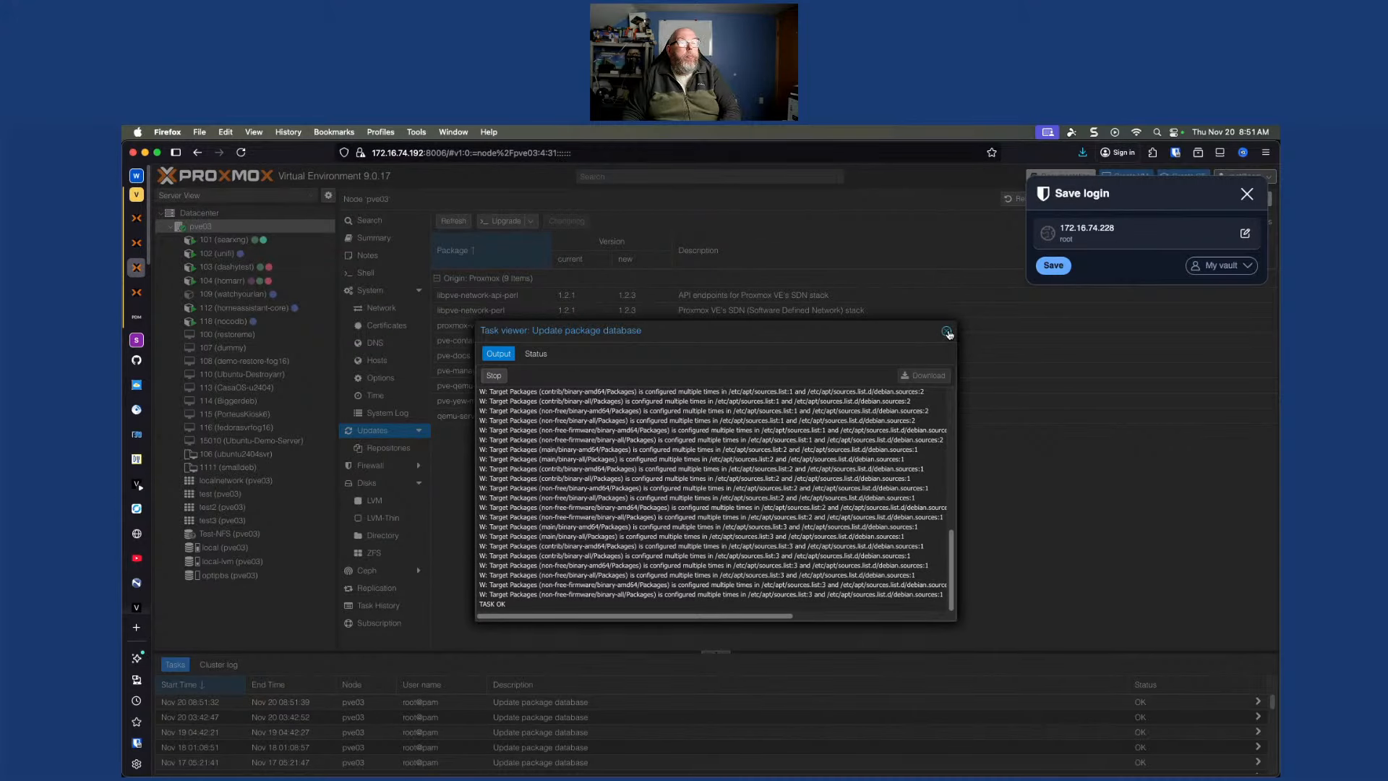
{"action": "left_click", "coordinate": [947, 332]}
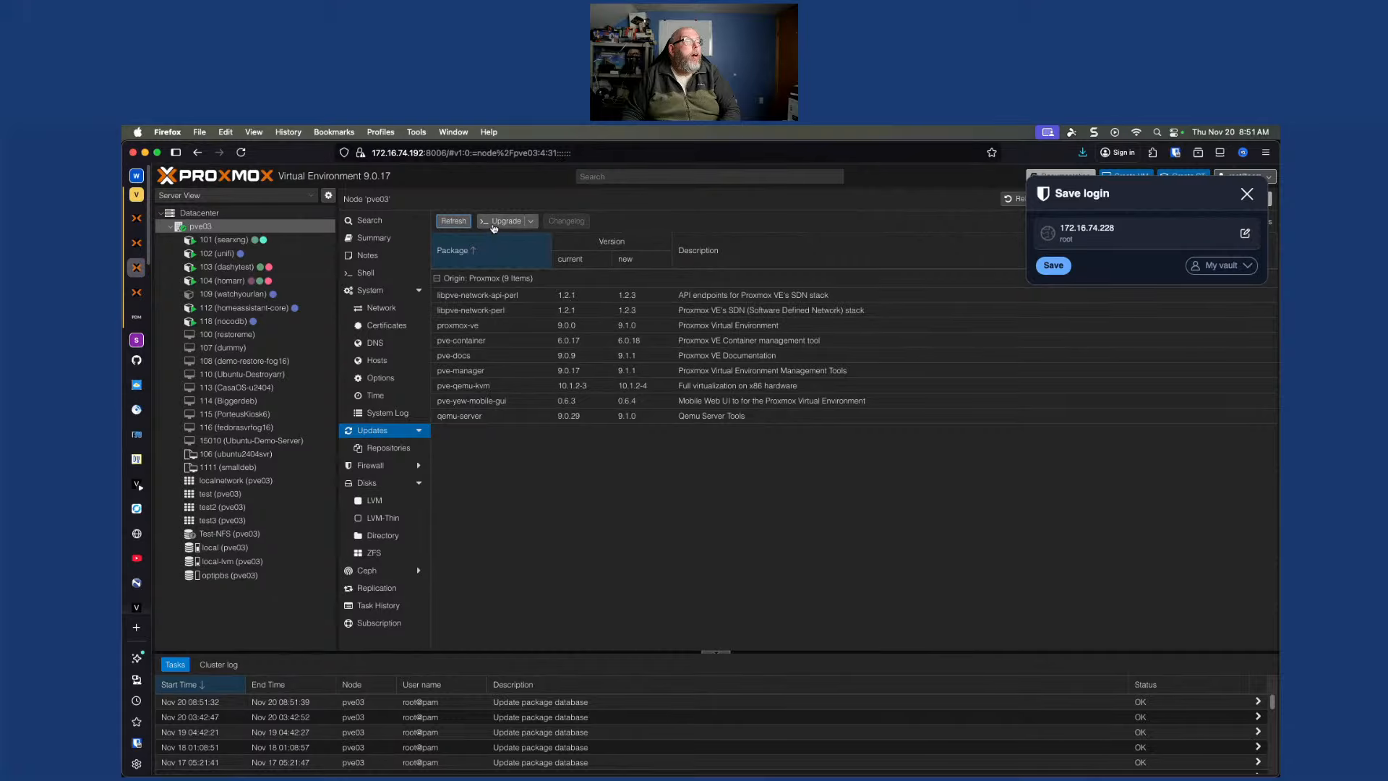
Upgrade the pending packages on pve03, accepting the installation with y
{"action": "left_click", "coordinate": [504, 222]}
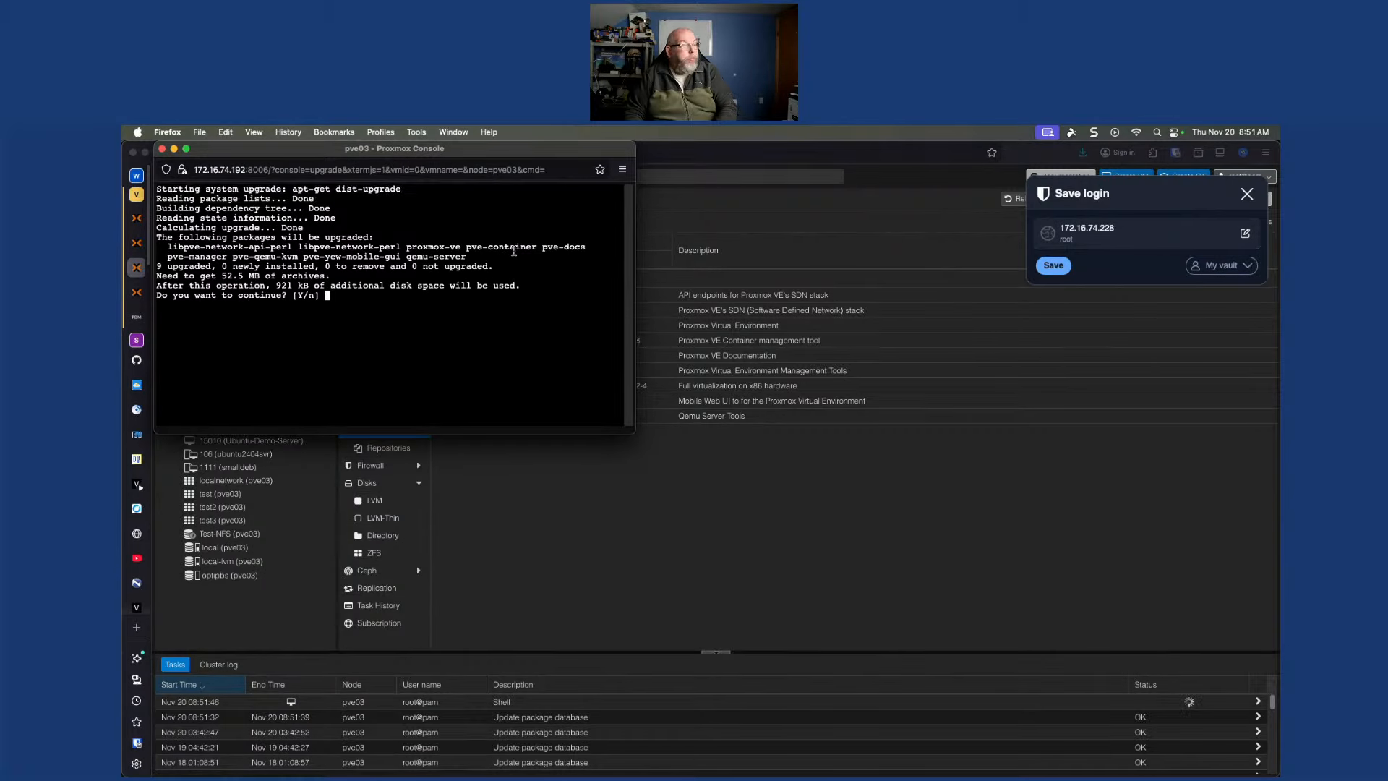
{"action": "type", "text": "y"}
{"action": "key", "text": "Return"}
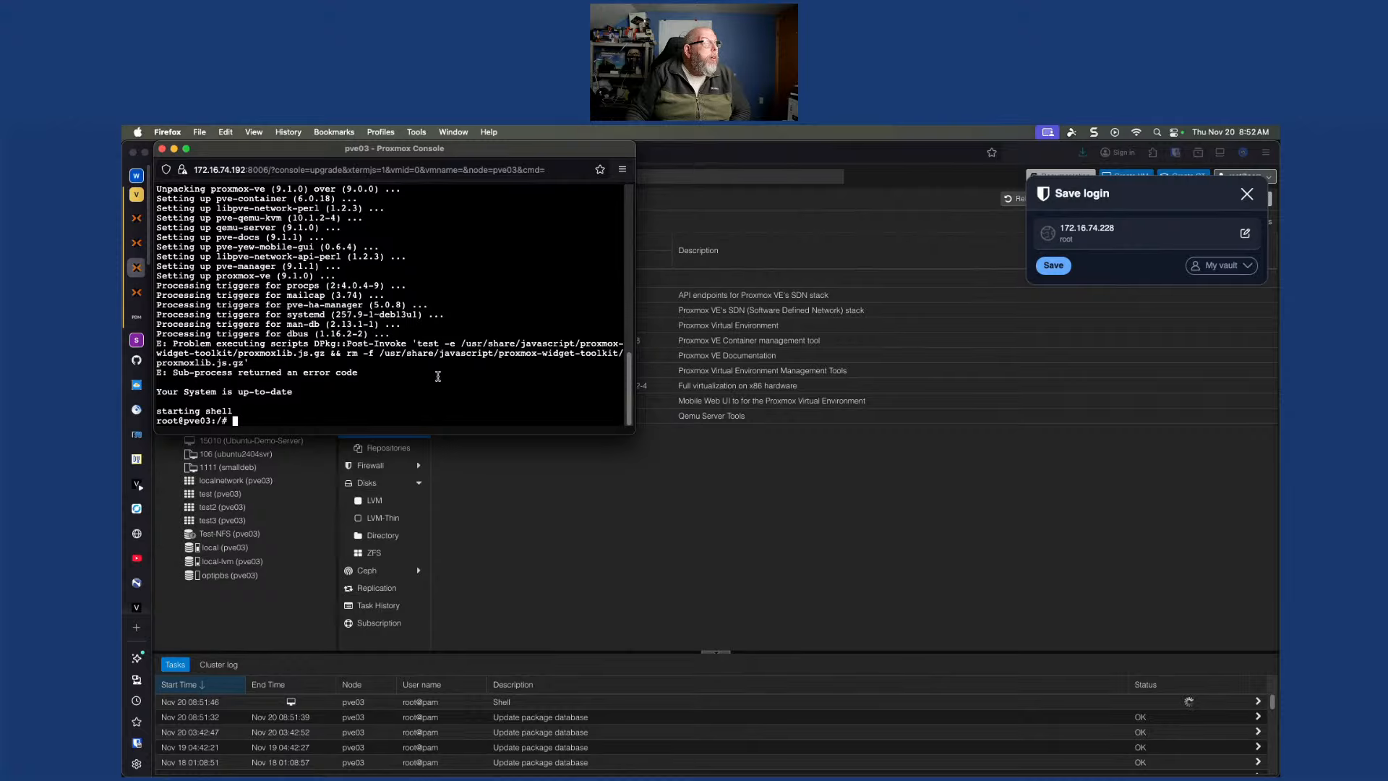
Review the upgrade output in the pve03 console, log out of its shell, and close the console window
{"action": "scroll", "coordinate": [438, 376], "scroll_direction": "up", "scroll_amount": 10}
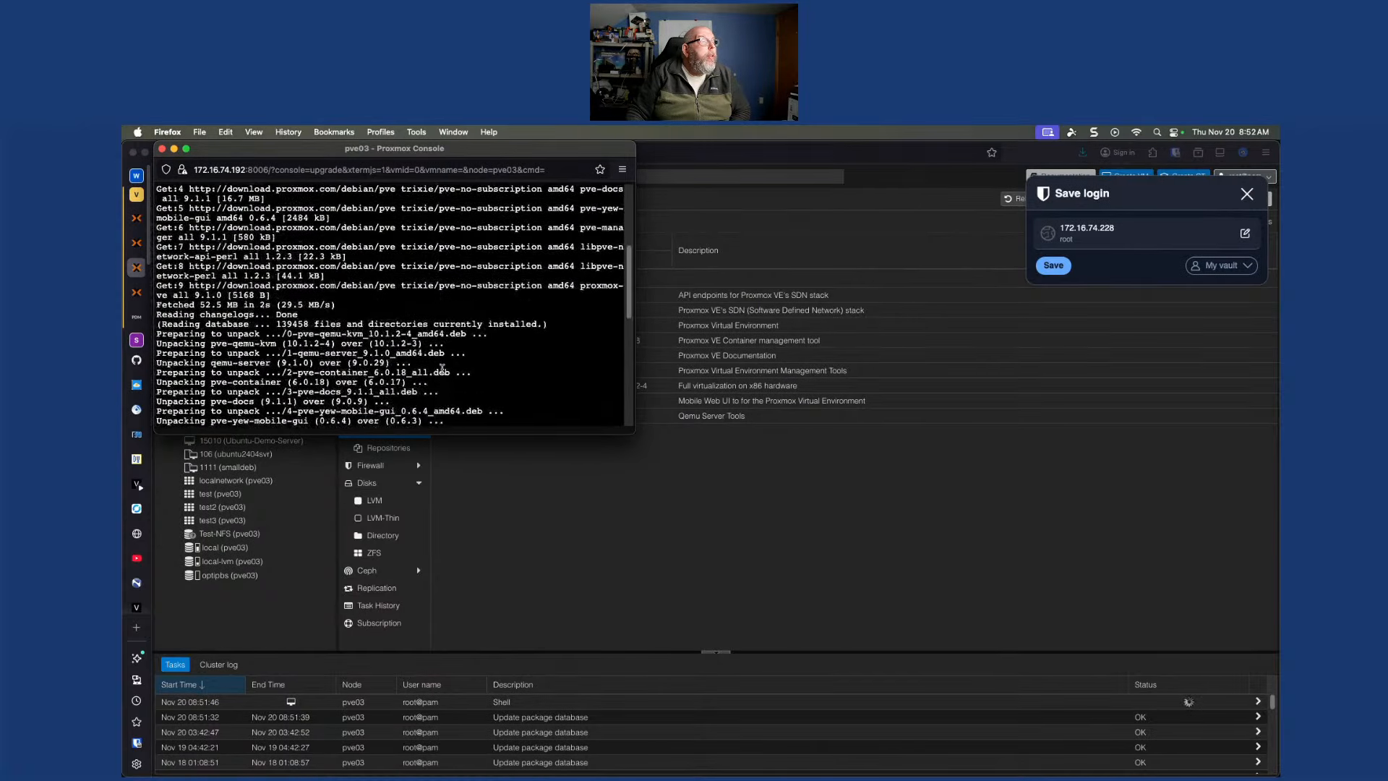
{"action": "scroll", "coordinate": [442, 369], "scroll_direction": "up", "scroll_amount": 5}
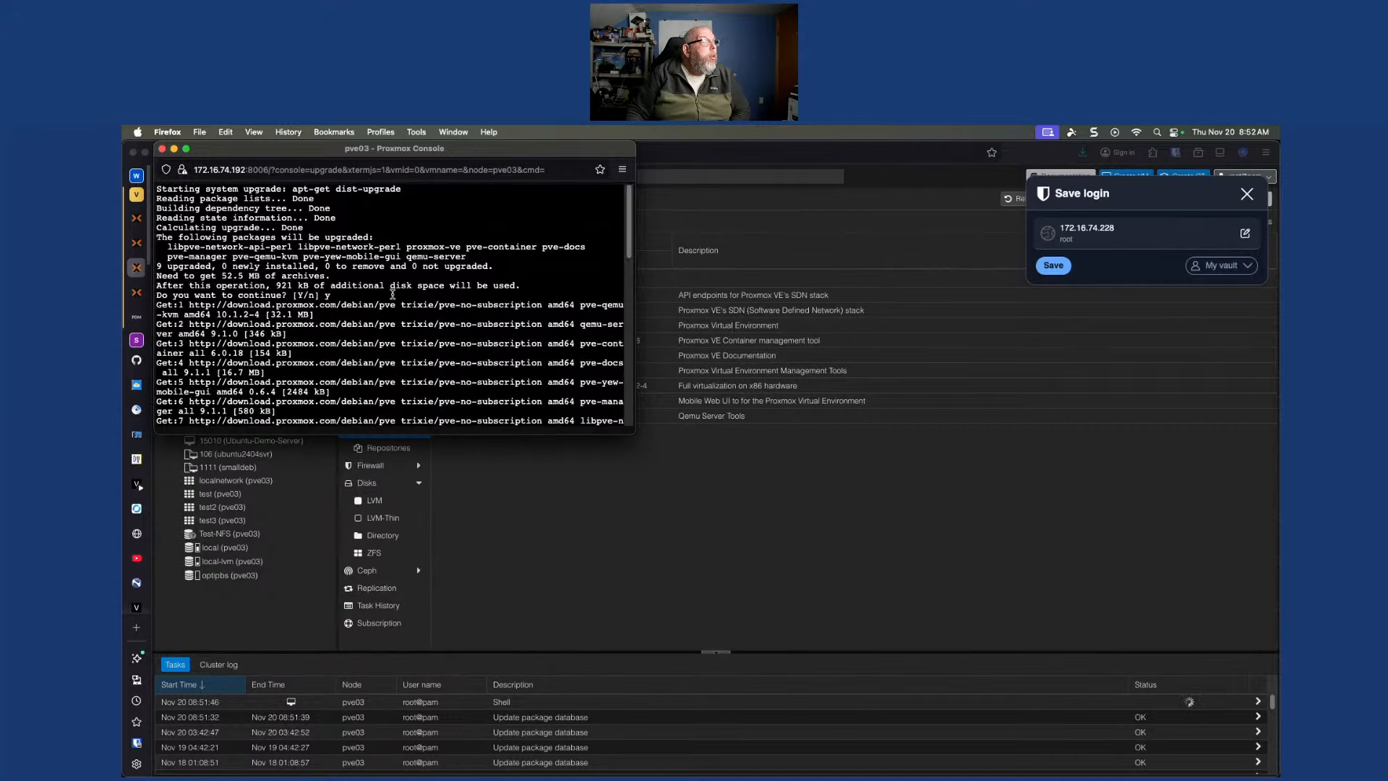
{"action": "scroll", "coordinate": [395, 296], "scroll_direction": "down", "scroll_amount": 15}
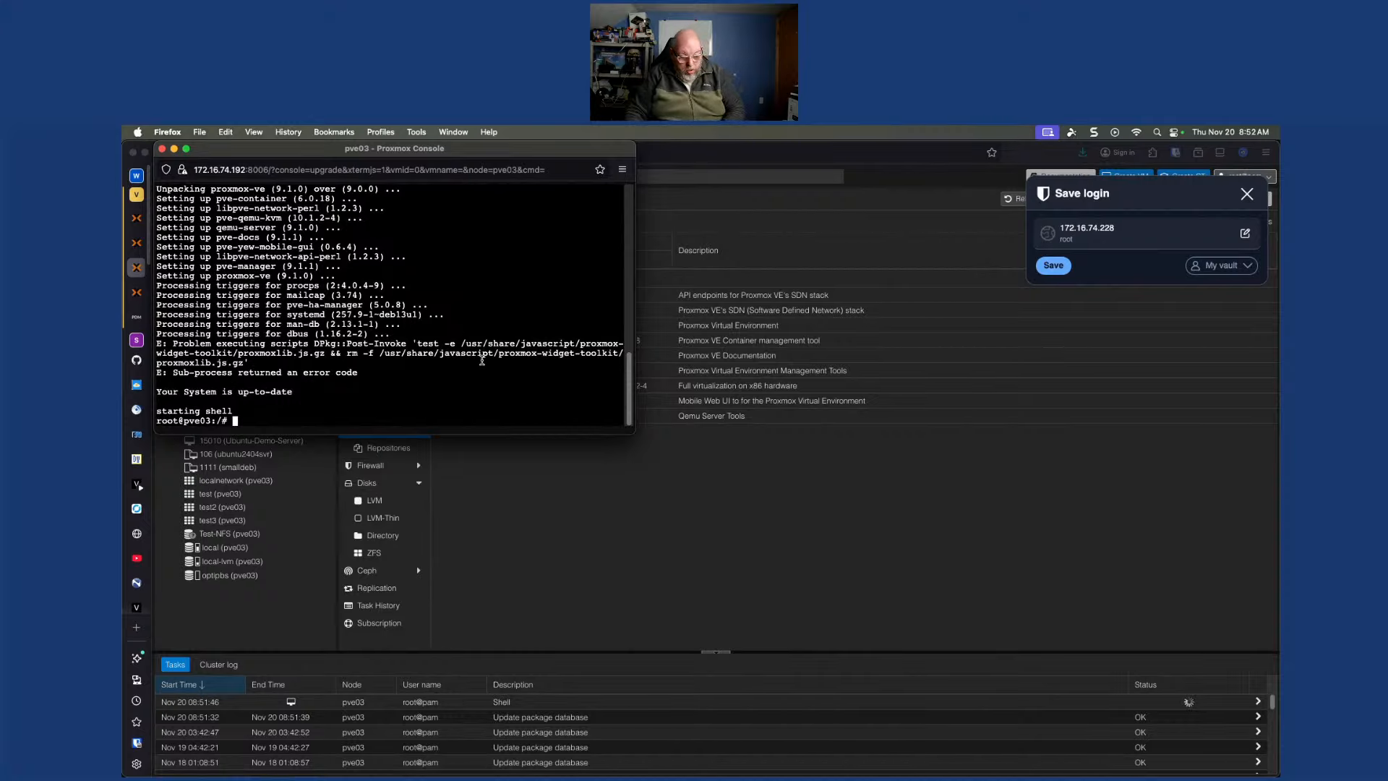
{"action": "key", "text": "ctrl+d"}
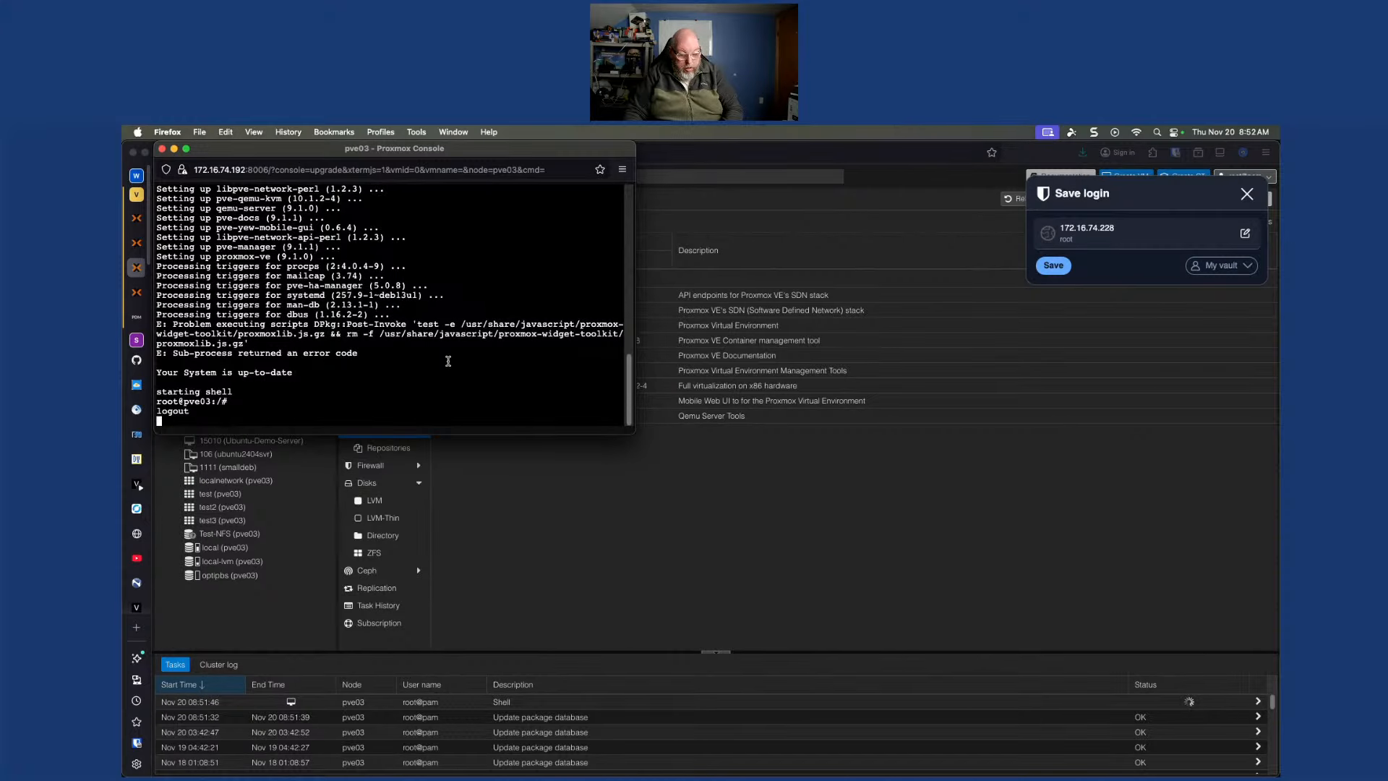
{"action": "key", "text": "super+w"}
{"action": "left_click", "coordinate": [476, 333]}
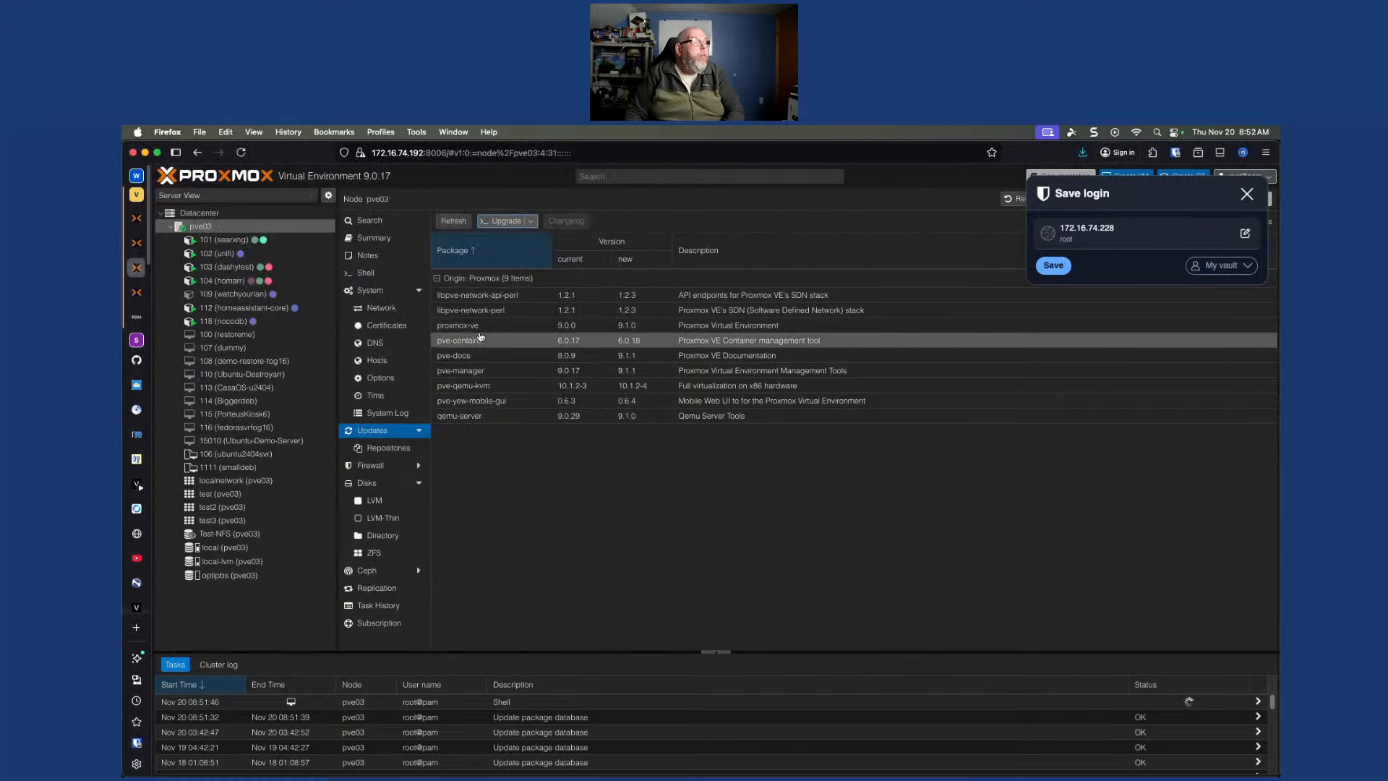
Reload the pve03 web interface, enlarge the page to 133%, and collapse the task log
{"action": "left_click", "coordinate": [243, 154]}
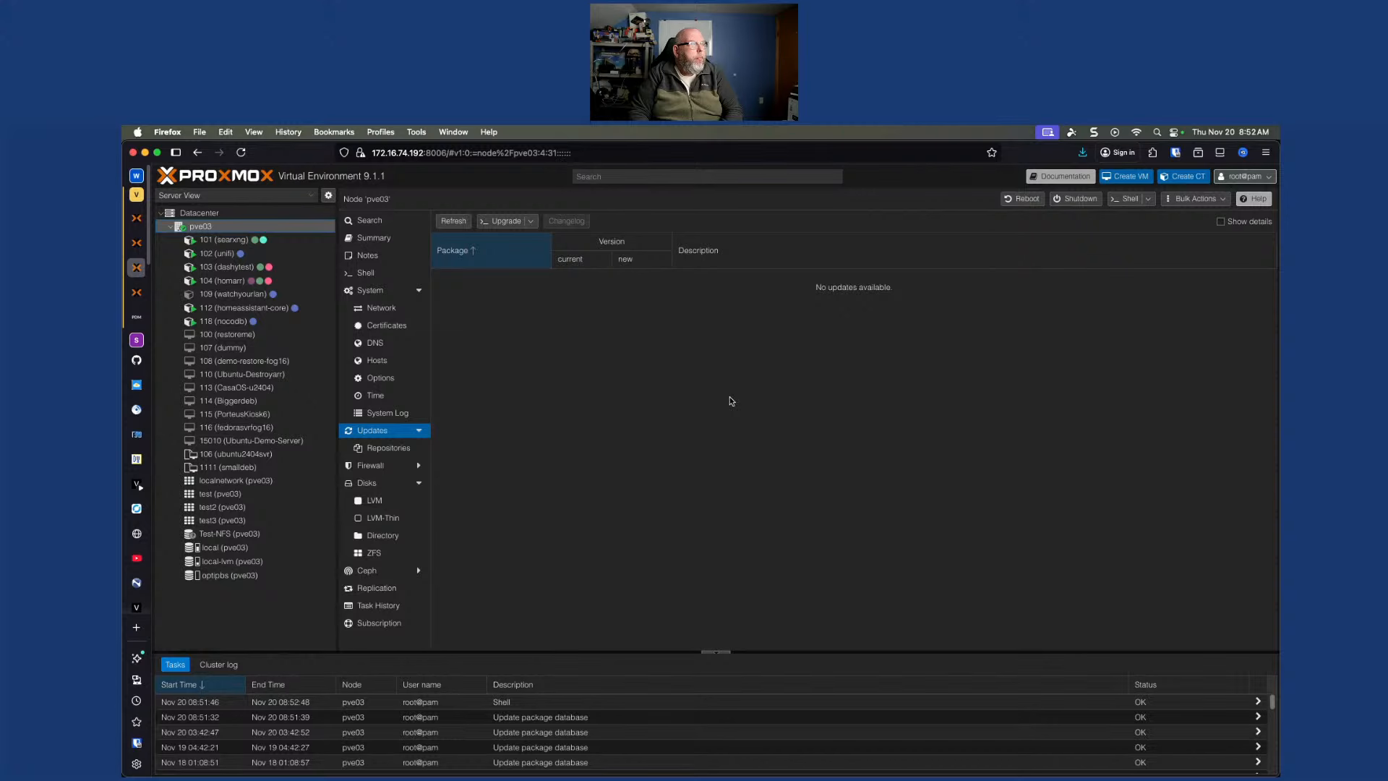
{"action": "key", "text": "super+plus"}
{"action": "key", "text": "super+plus"}
{"action": "key", "text": "super+plus"}
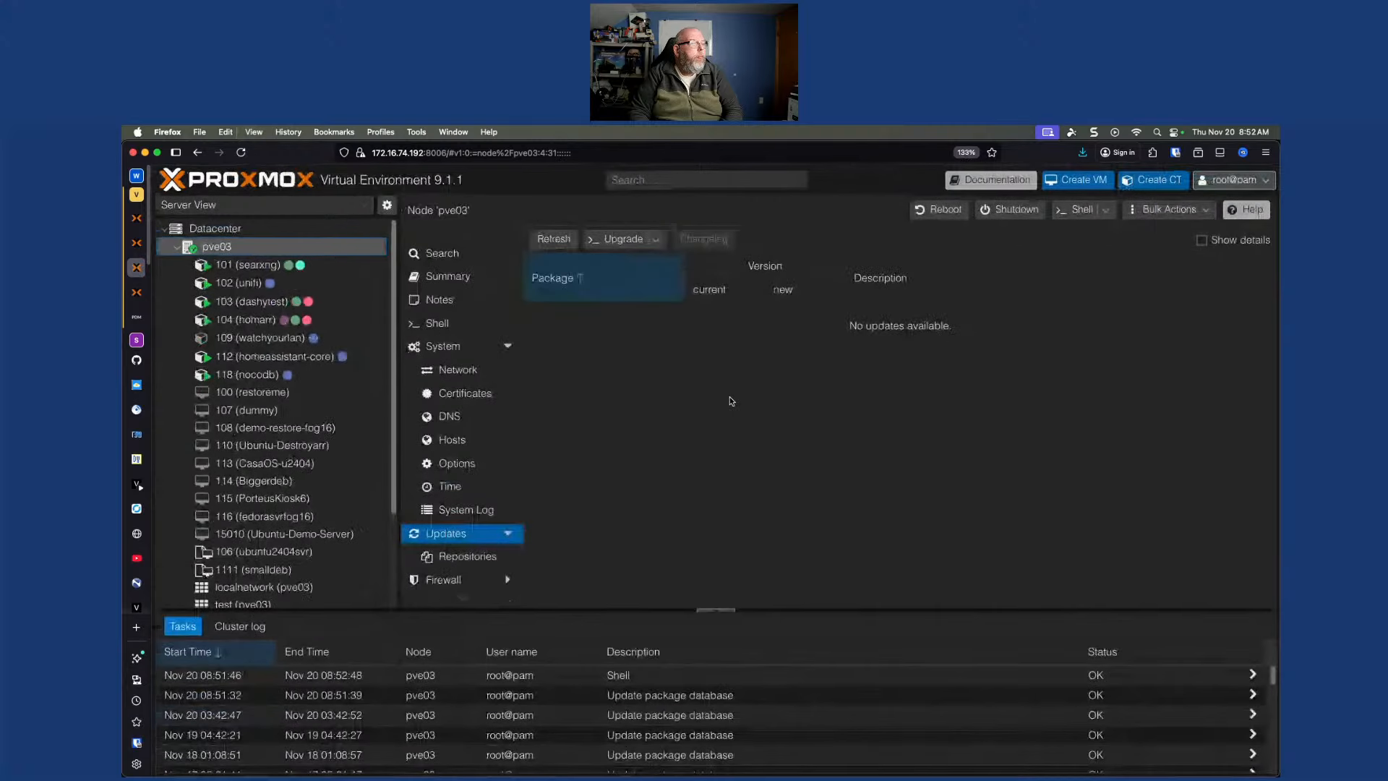
{"action": "left_click", "coordinate": [712, 611]}
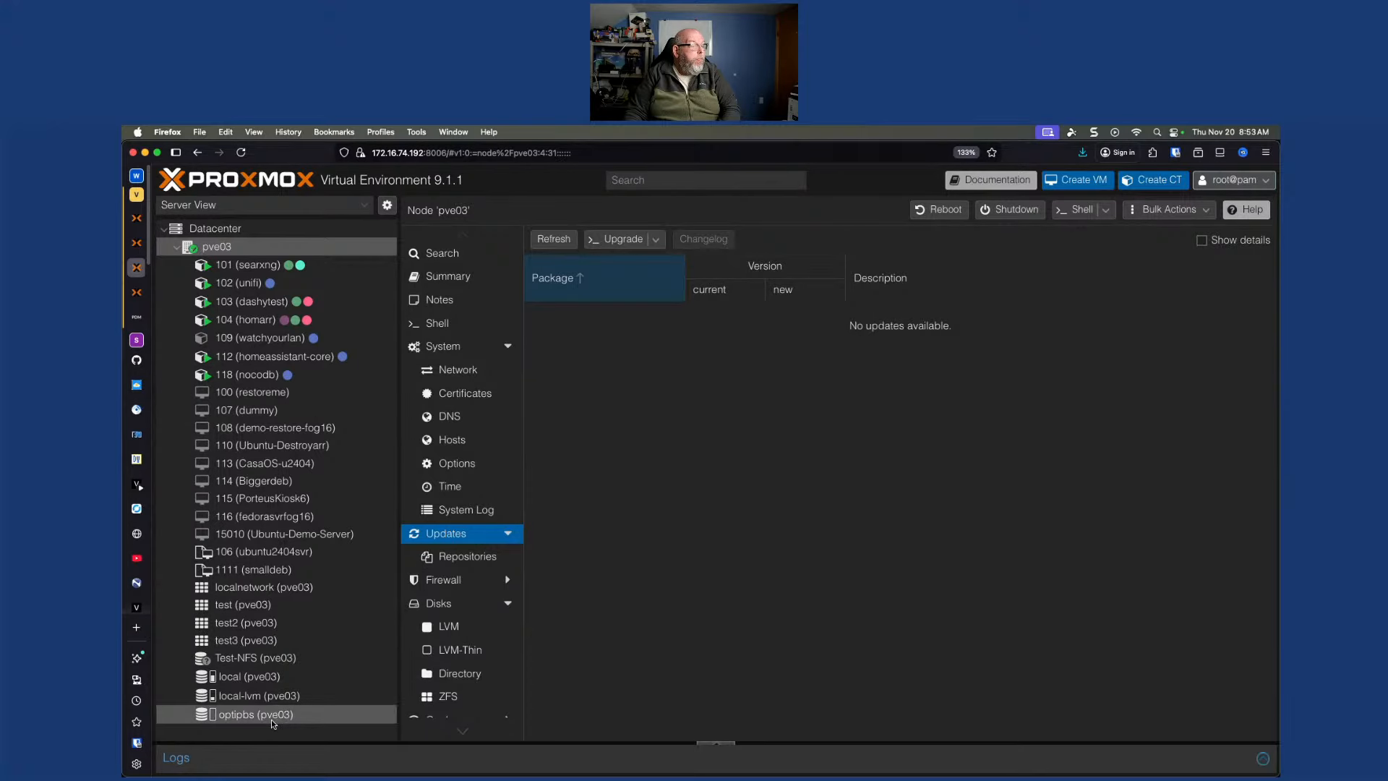
Show the CT templates of the local storage on pve03 and open the form for pulling from an OCI registry
{"action": "left_click", "coordinate": [249, 676]}
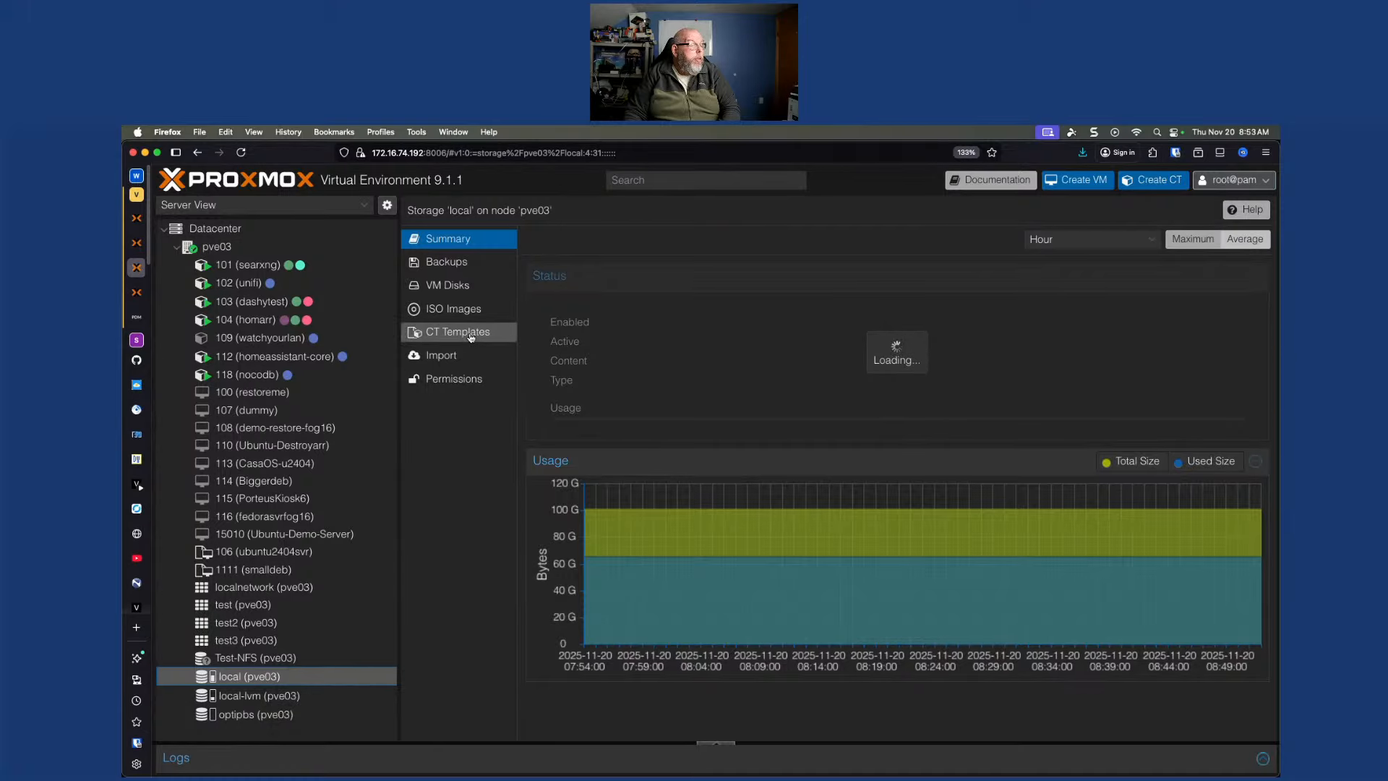
{"action": "left_click", "coordinate": [284, 695]}
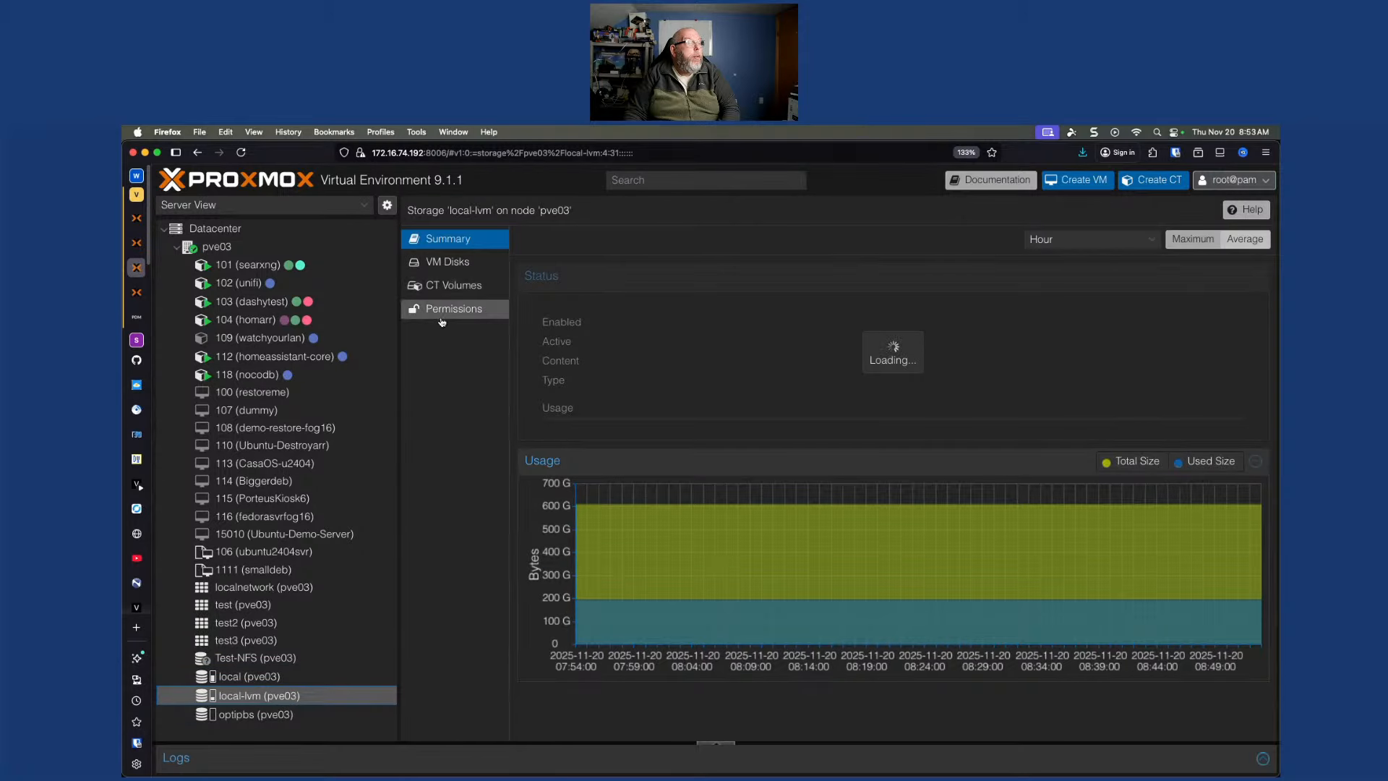
{"action": "left_click", "coordinate": [250, 681]}
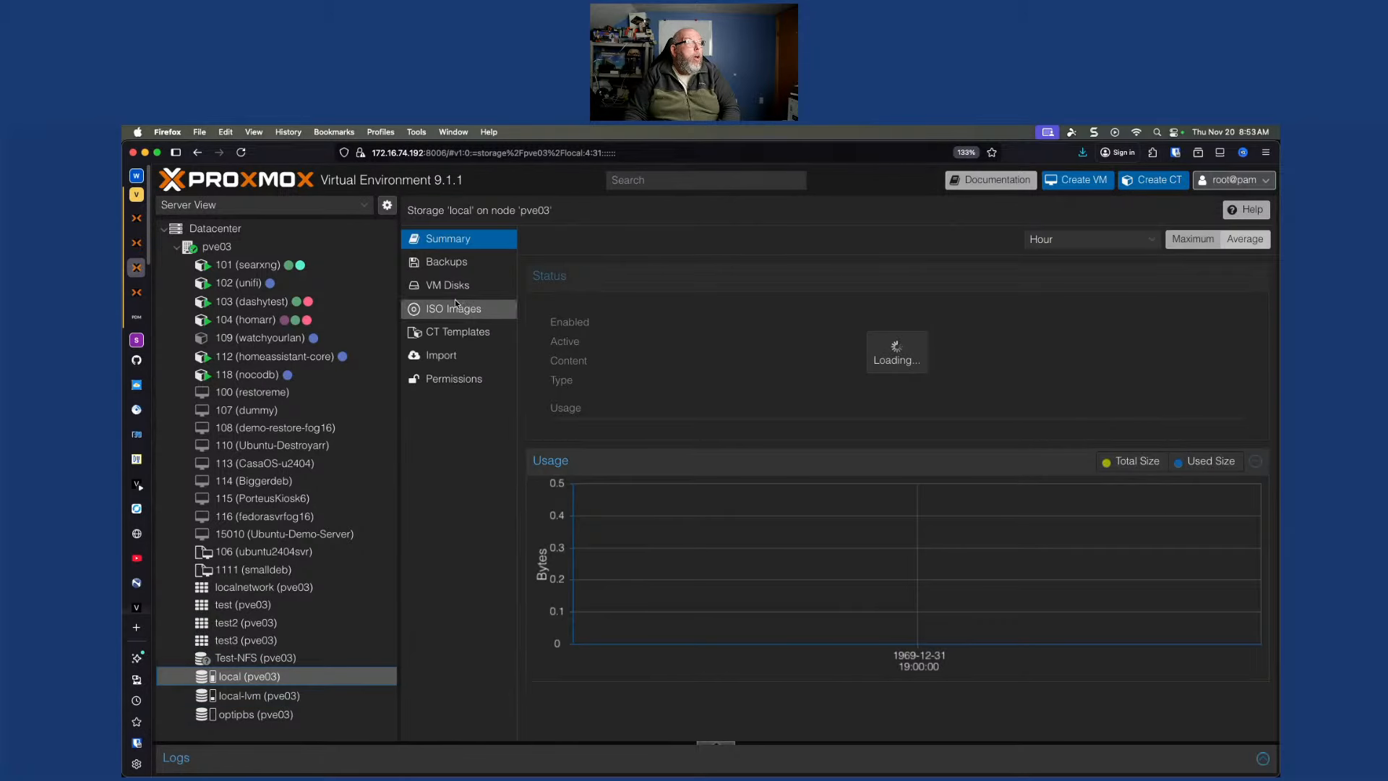
{"action": "left_click", "coordinate": [458, 331]}
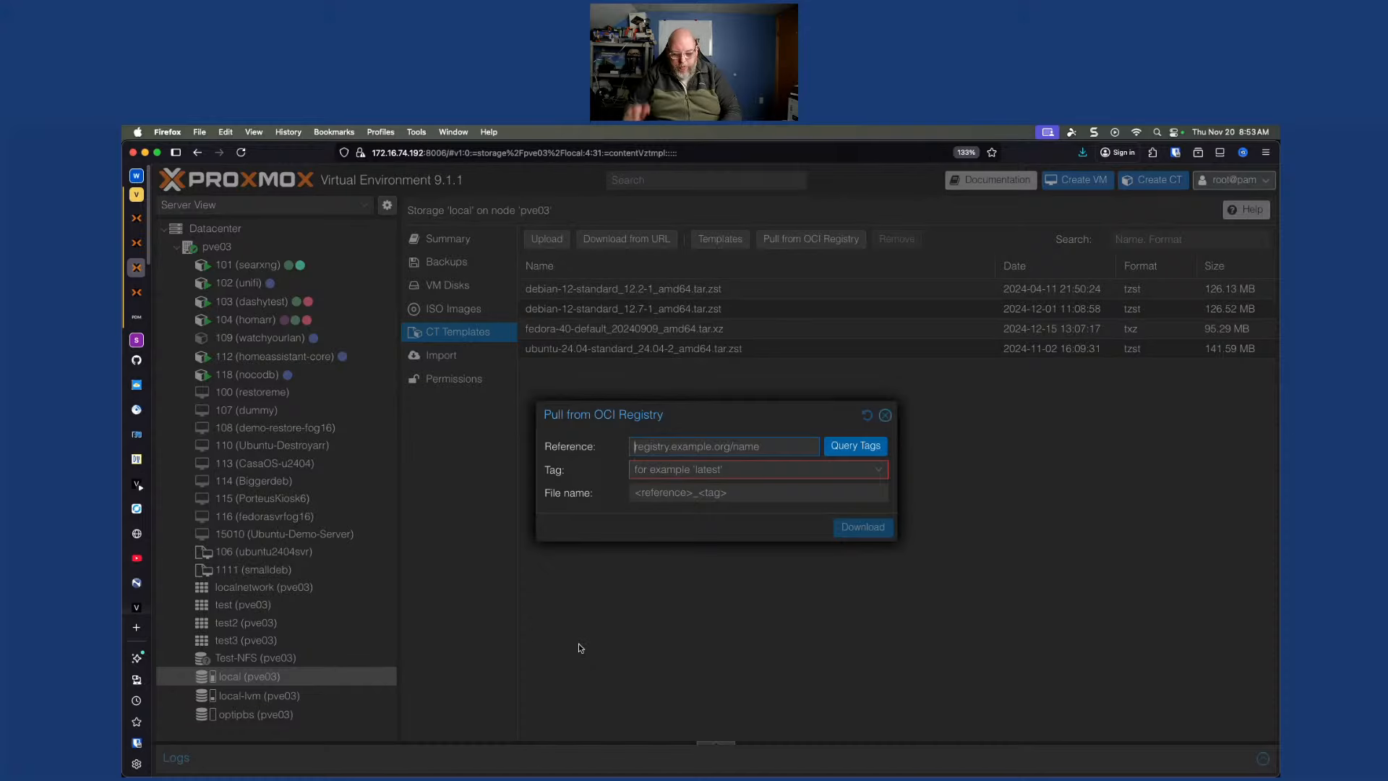
Open the linuxserver.io website in a new browser tab
{"action": "key", "text": "super+t"}
{"action": "type", "text": "lin"}
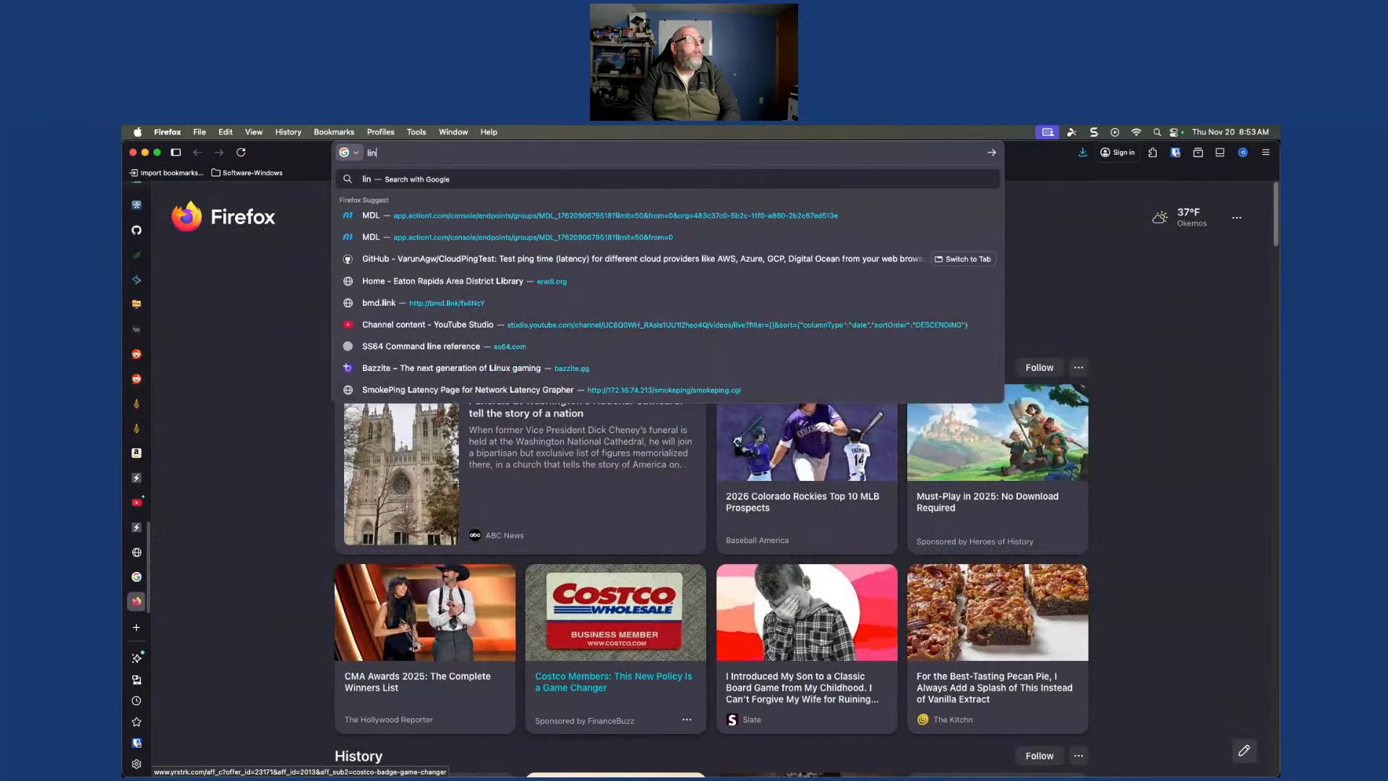
{"action": "type", "text": "uxserver.io"}
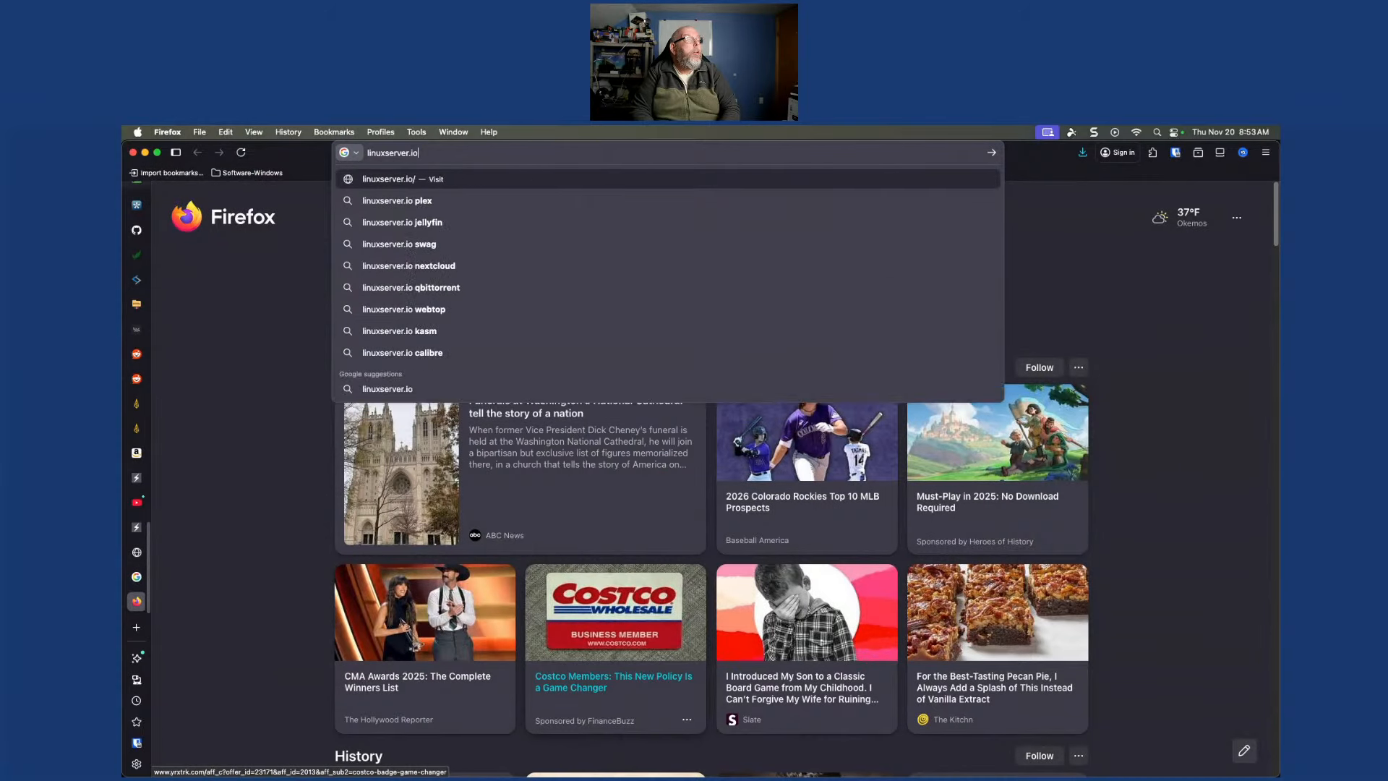
{"action": "key", "text": "Return"}
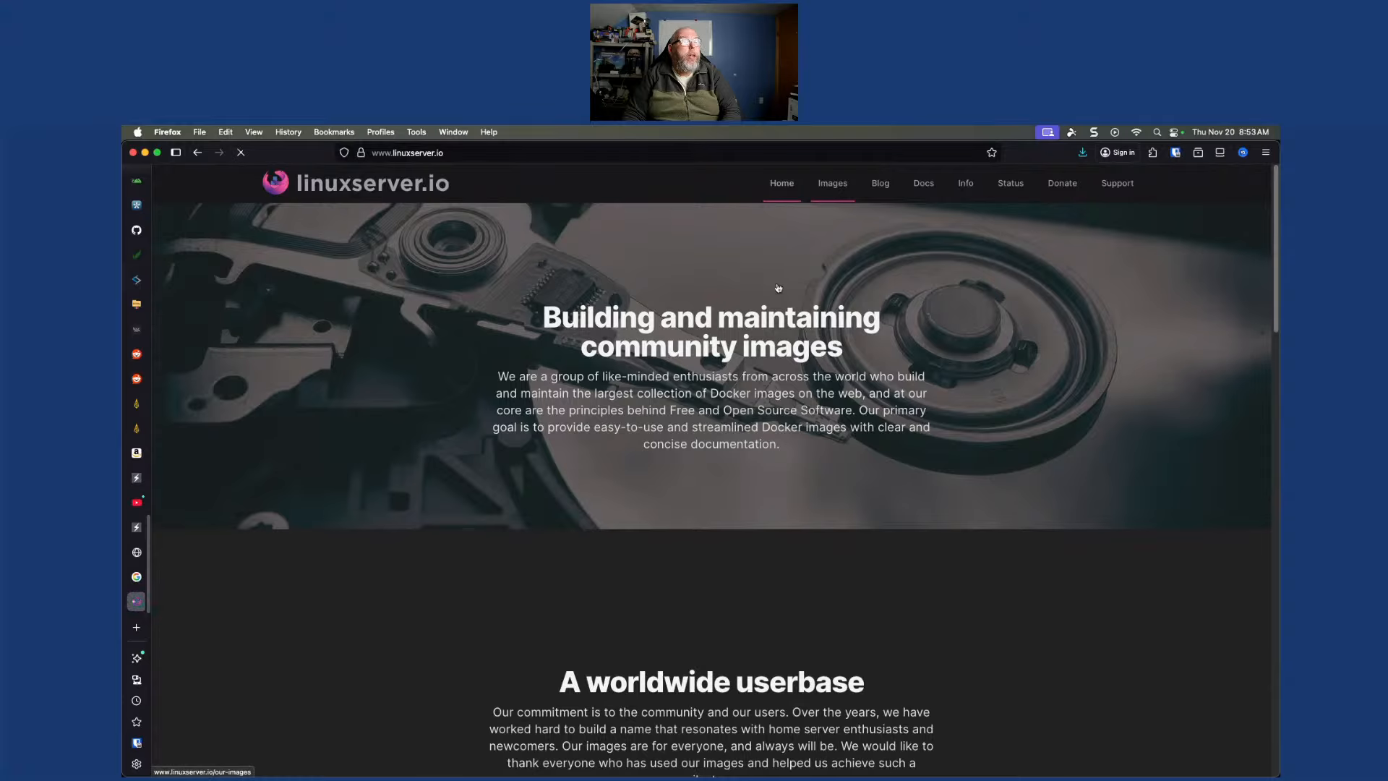
Open the list of container images on linuxserver.io and enlarge the page to 150%
{"action": "left_click", "coordinate": [833, 189]}
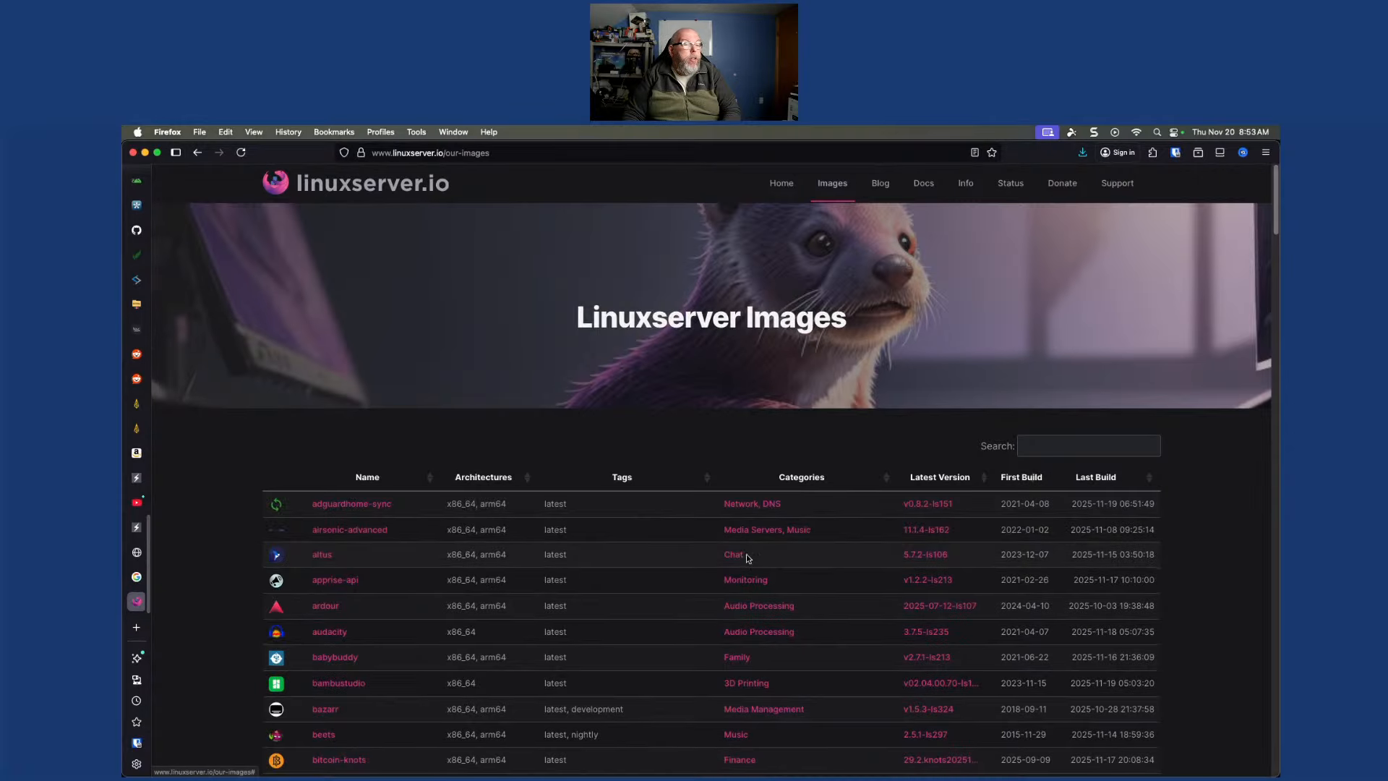
{"action": "key", "text": "super+plus"}
{"action": "key", "text": "super+plus"}
{"action": "key", "text": "super+plus"}
{"action": "key", "text": "super+plus"}
Browse the Linuxserver Images table to see which container images are offered, and return to its beginning
{"action": "scroll", "coordinate": [747, 552], "scroll_direction": "down", "scroll_amount": 10}
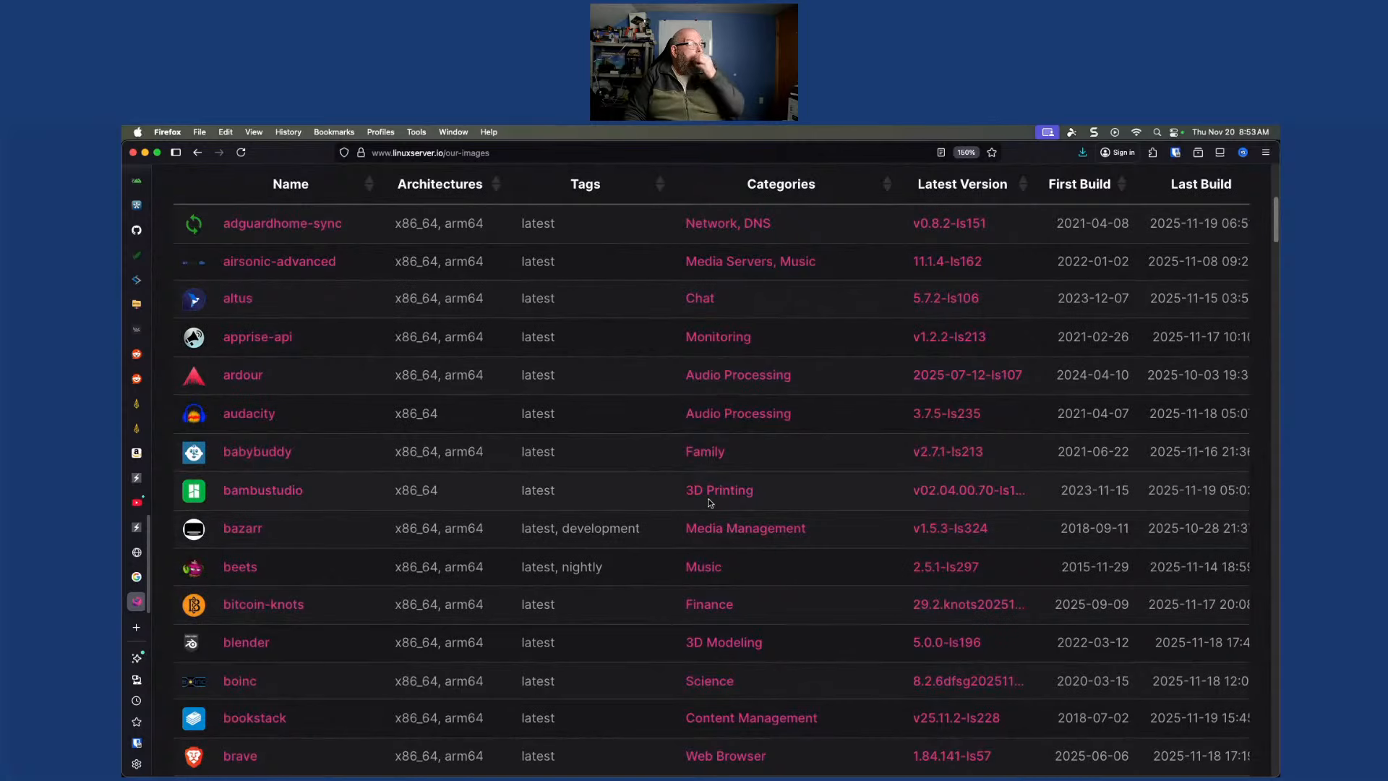
{"action": "scroll", "coordinate": [705, 510], "scroll_direction": "down", "scroll_amount": 8}
{"action": "scroll", "coordinate": [710, 504], "scroll_direction": "down", "scroll_amount": 4}
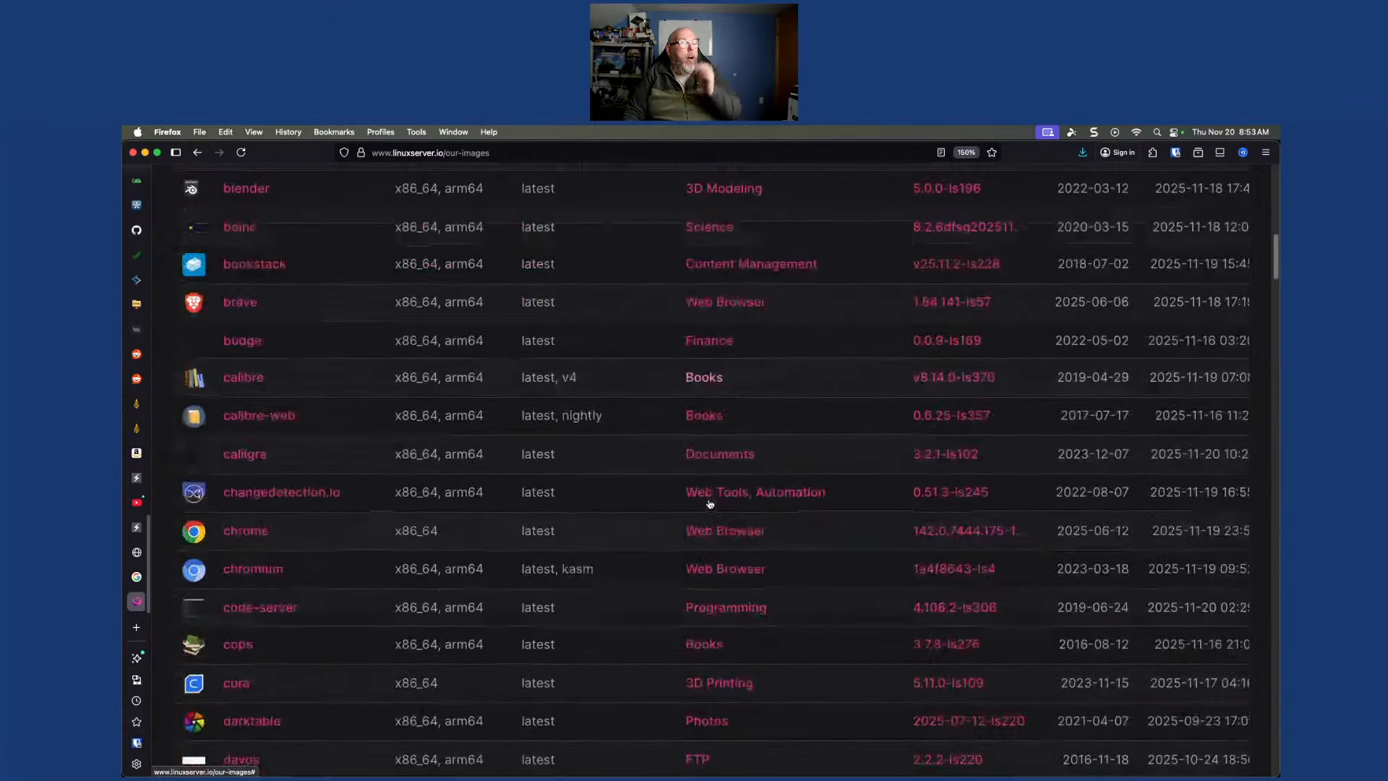
{"action": "scroll", "coordinate": [706, 494], "scroll_direction": "down", "scroll_amount": 2}
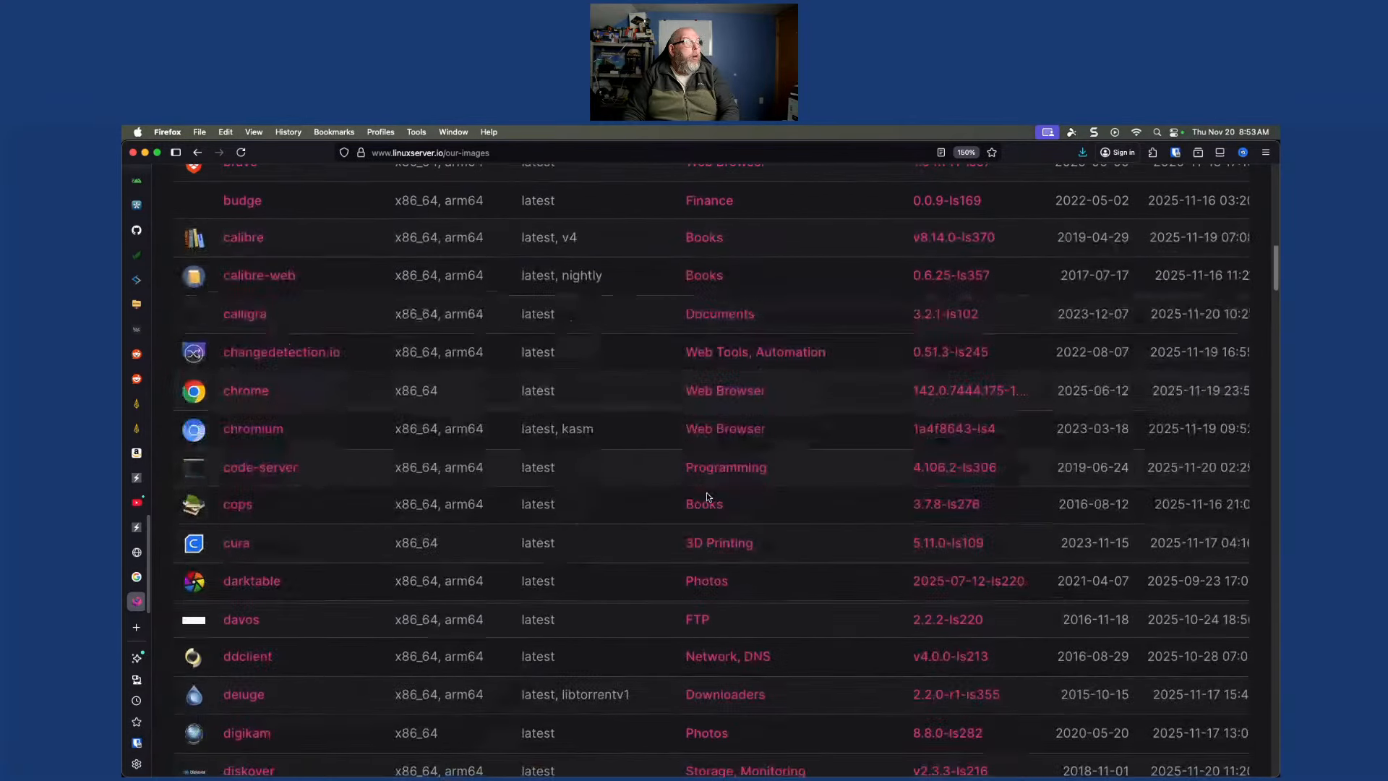
{"action": "scroll", "coordinate": [707, 497], "scroll_direction": "down", "scroll_amount": 2}
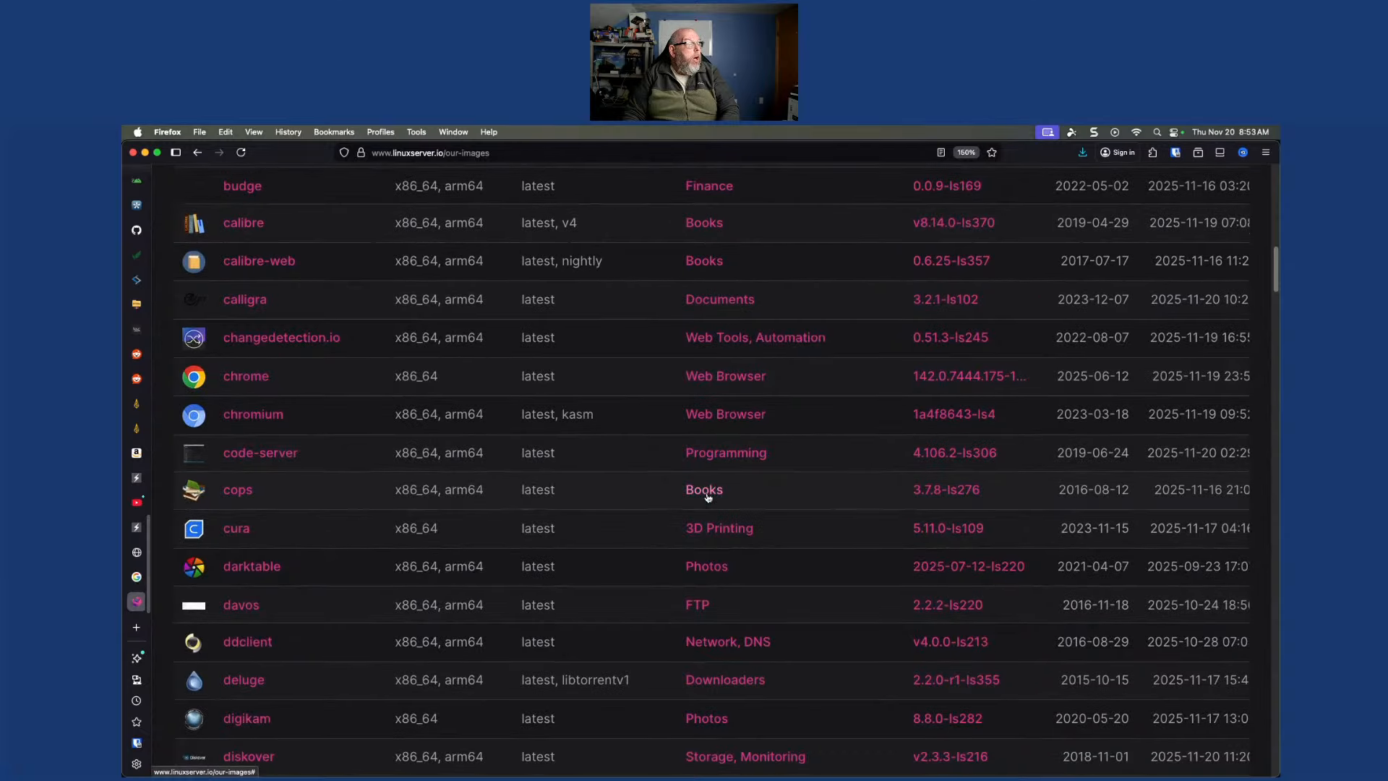
{"action": "scroll", "coordinate": [708, 496], "scroll_direction": "down", "scroll_amount": 2}
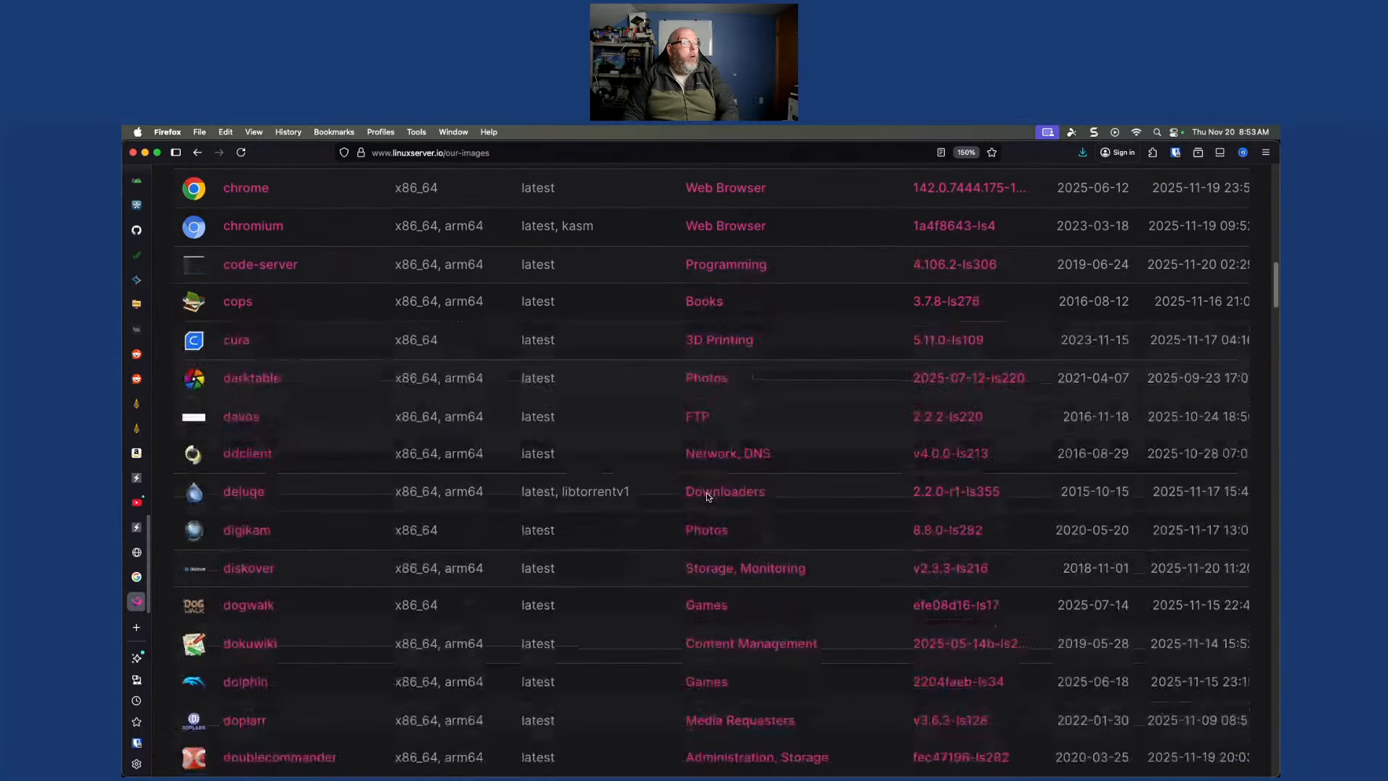
{"action": "scroll", "coordinate": [706, 496], "scroll_direction": "down", "scroll_amount": 4}
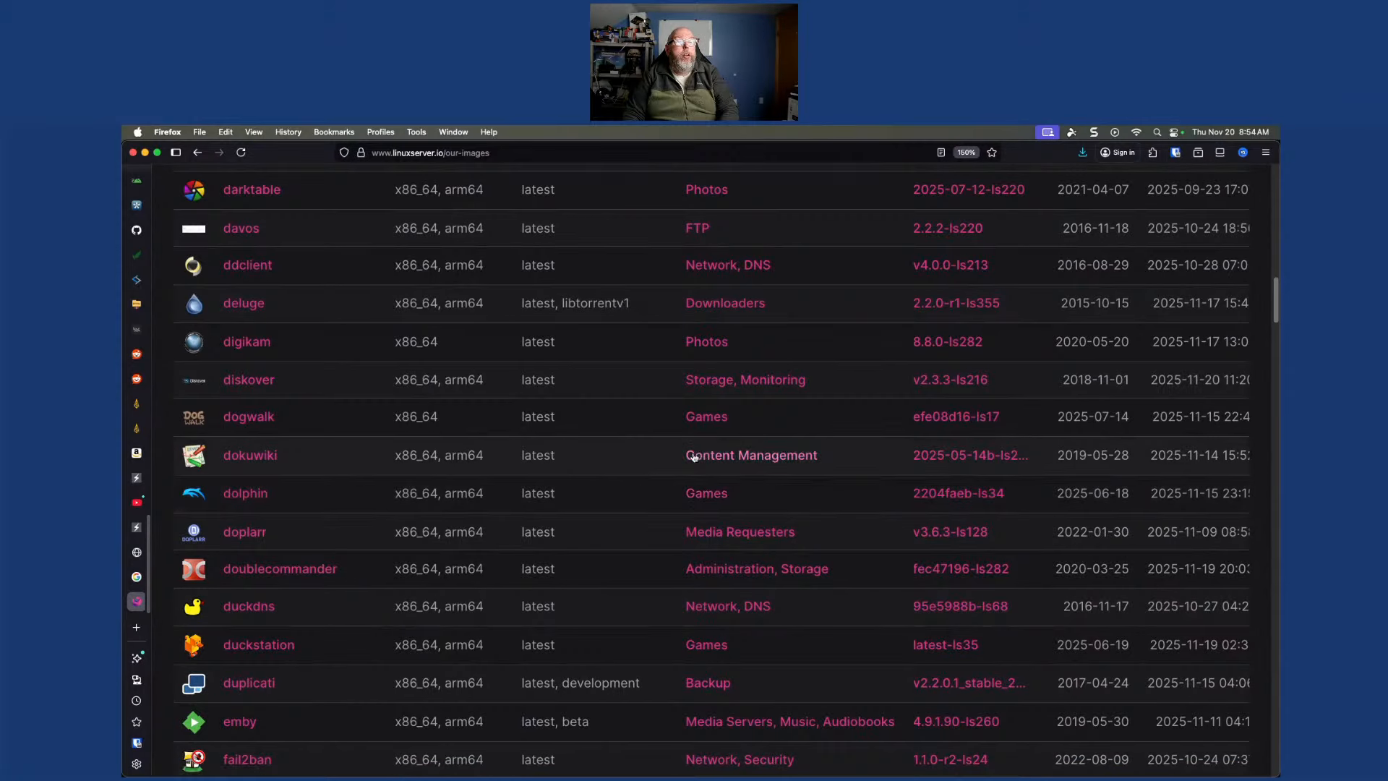
{"action": "scroll", "coordinate": [692, 460], "scroll_direction": "up", "scroll_amount": 20}
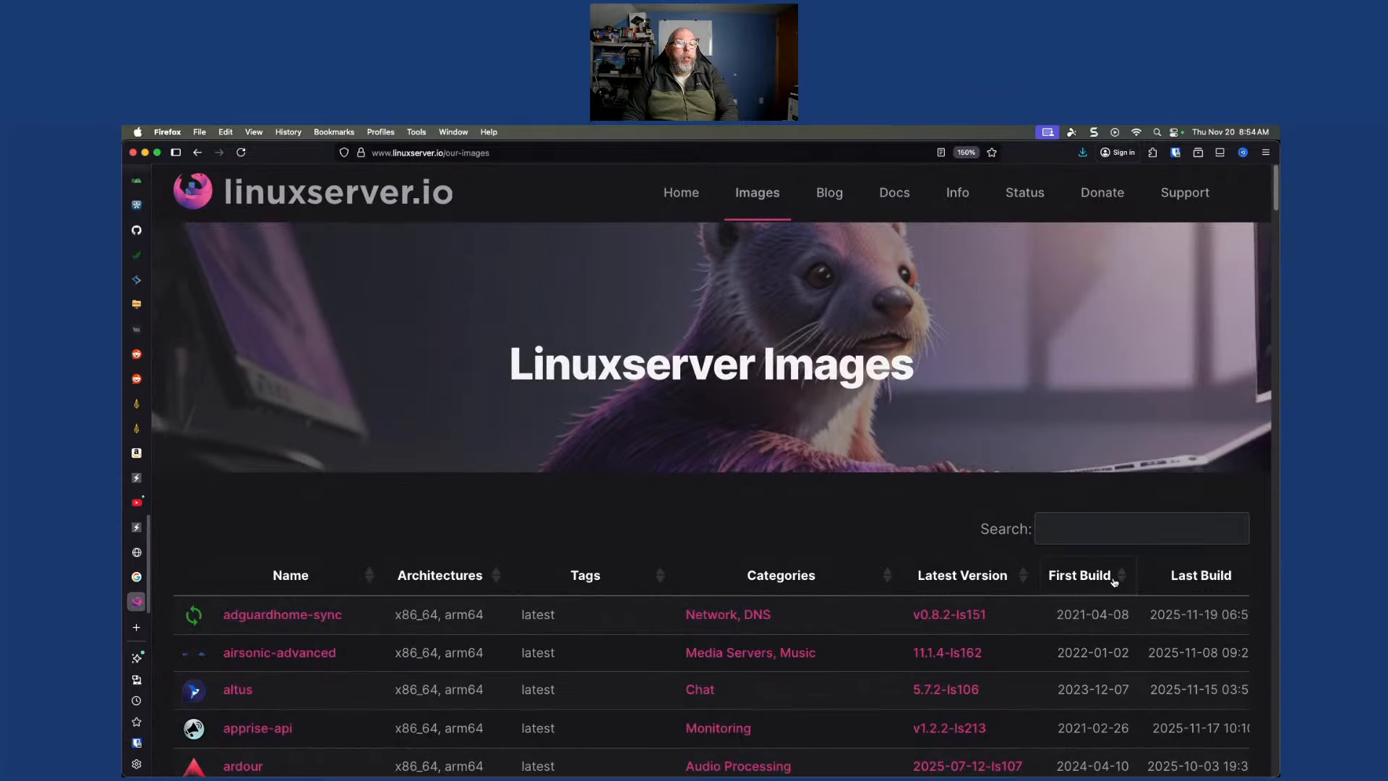
Sort the Linuxserver Images table by last build, newest first
{"action": "left_click", "coordinate": [1188, 576]}
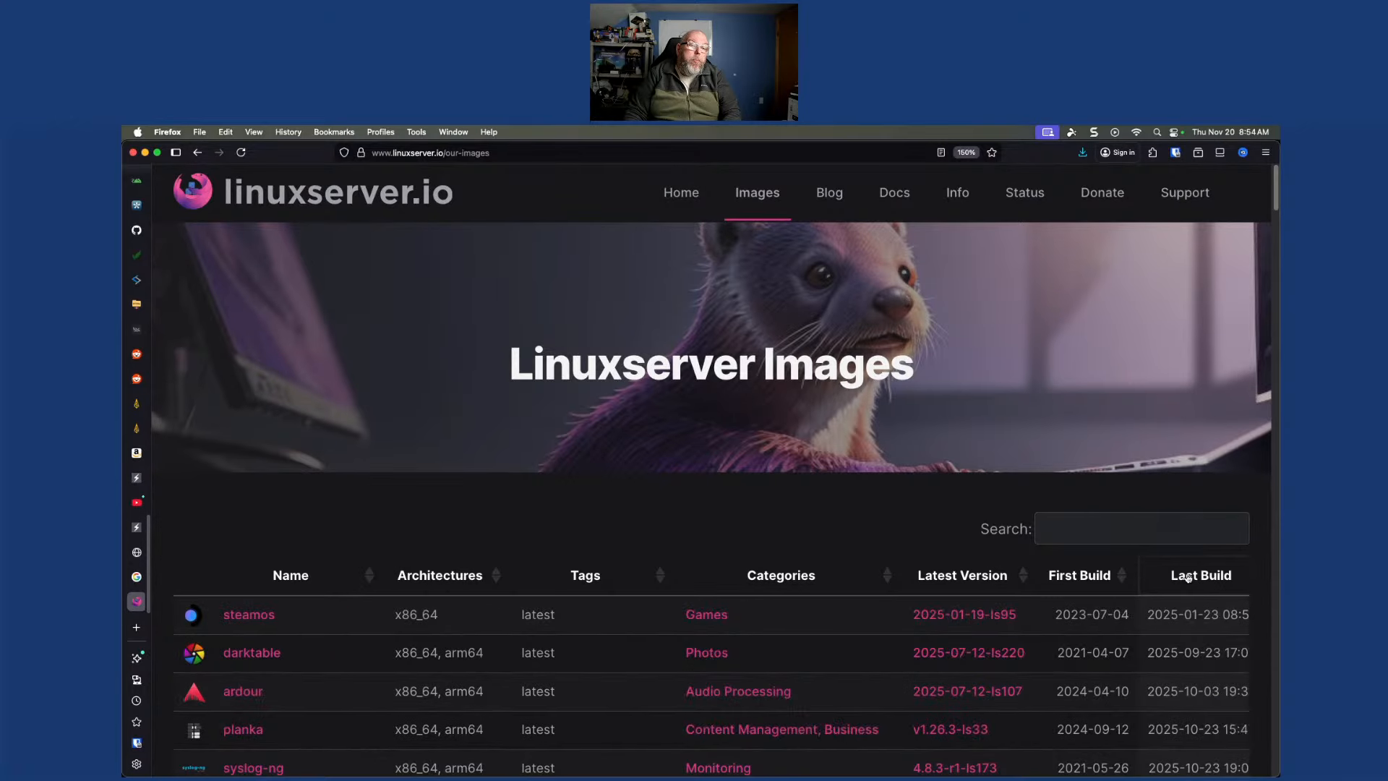
{"action": "left_click", "coordinate": [1187, 577]}
{"action": "scroll", "coordinate": [980, 610], "scroll_direction": "down", "scroll_amount": 5}
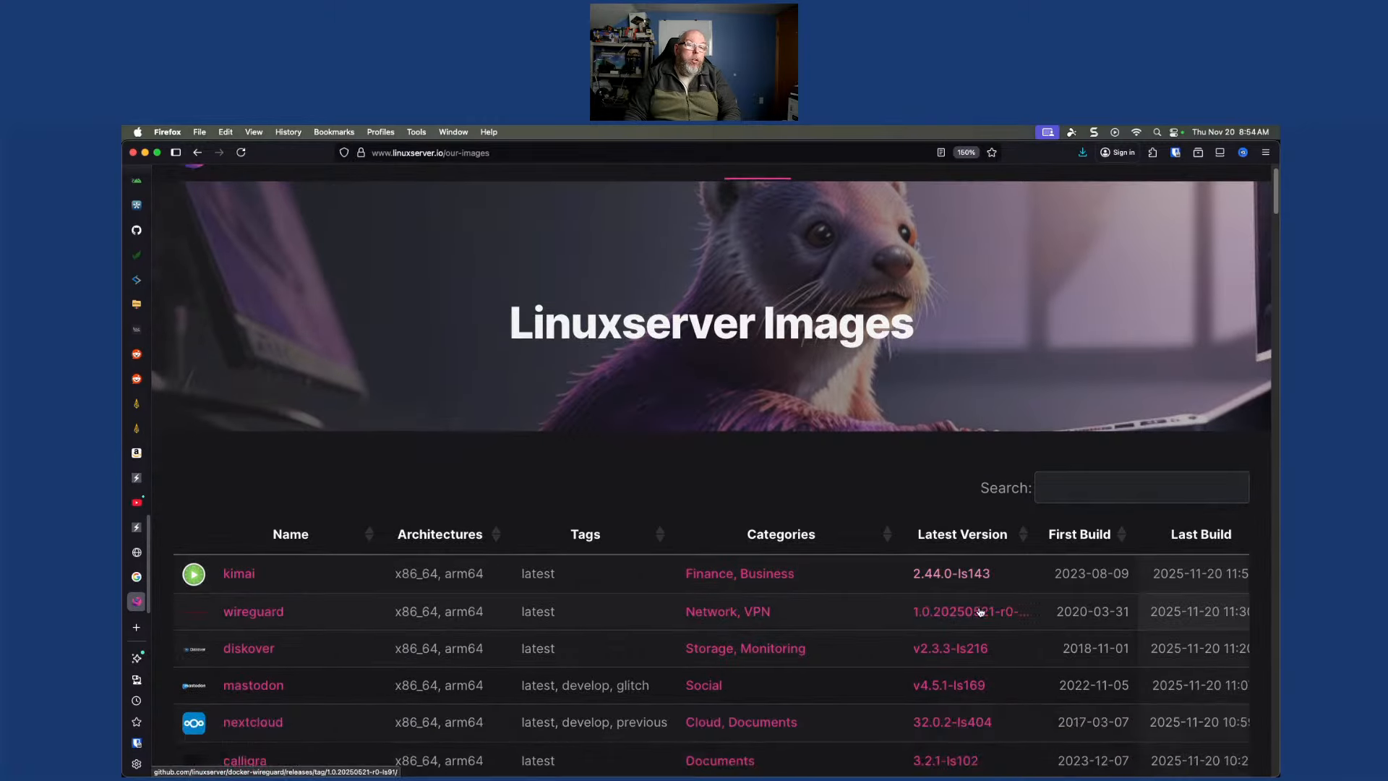
{"action": "scroll", "coordinate": [979, 611], "scroll_direction": "up", "scroll_amount": 3}
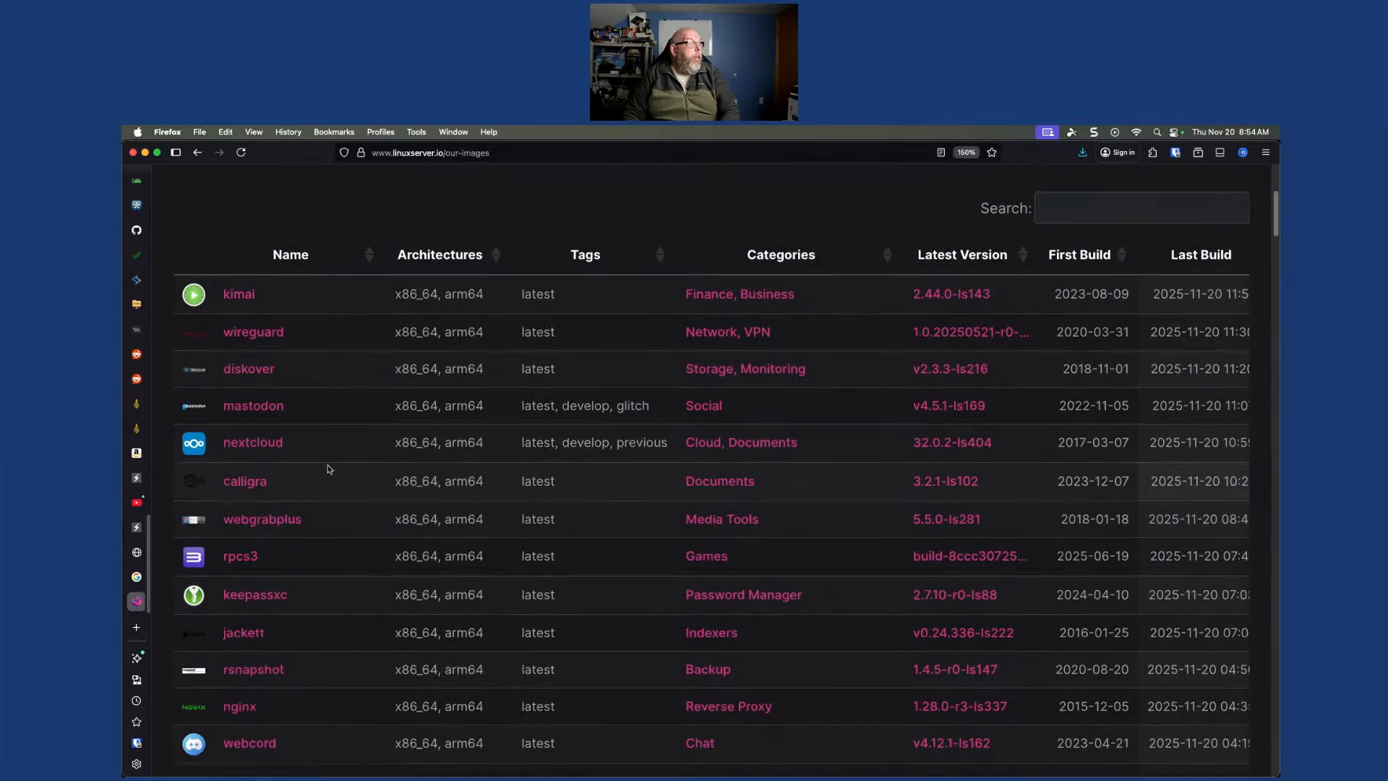
Find changedetection.io among the recently built images and open its documentation page
{"action": "scroll", "coordinate": [329, 468], "scroll_direction": "down", "scroll_amount": 2}
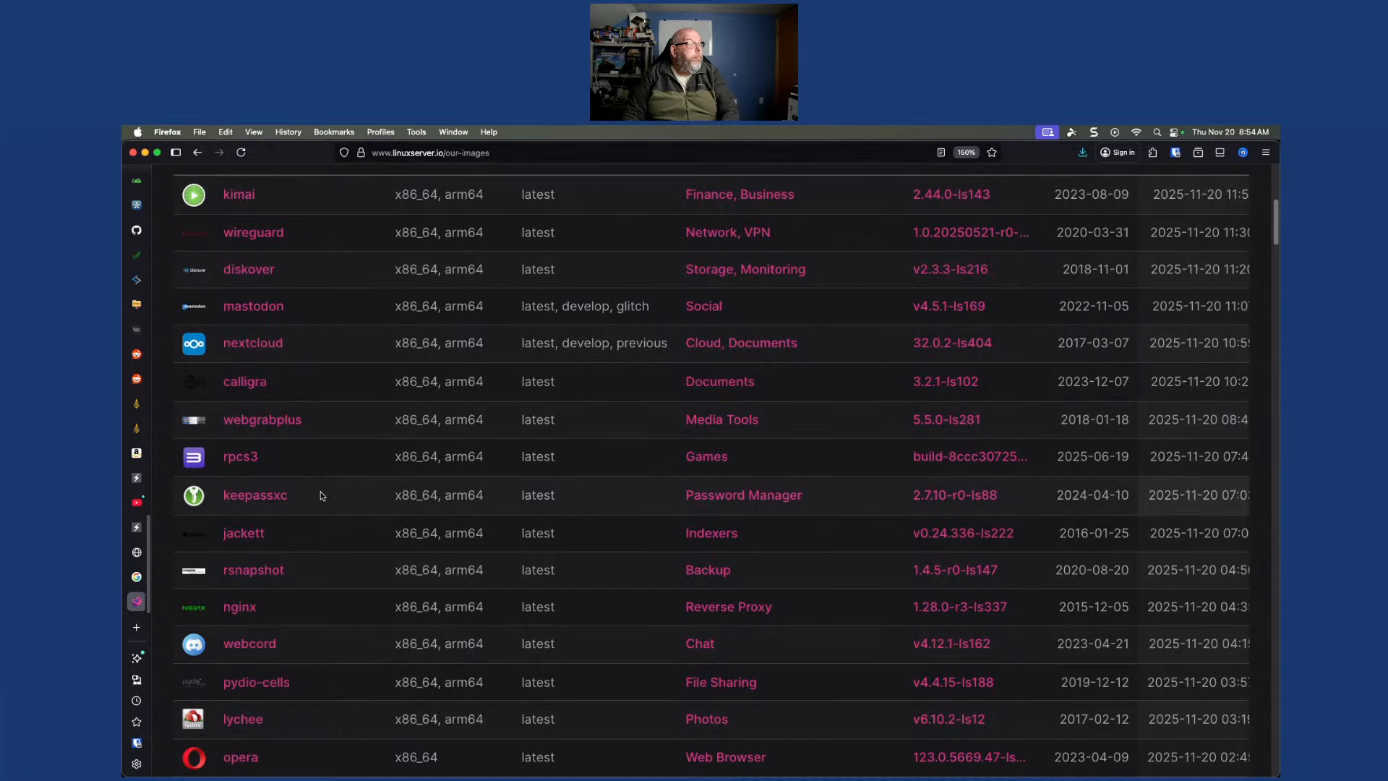
{"action": "scroll", "coordinate": [322, 505], "scroll_direction": "down", "scroll_amount": 3}
{"action": "scroll", "coordinate": [354, 402], "scroll_direction": "down", "scroll_amount": 3}
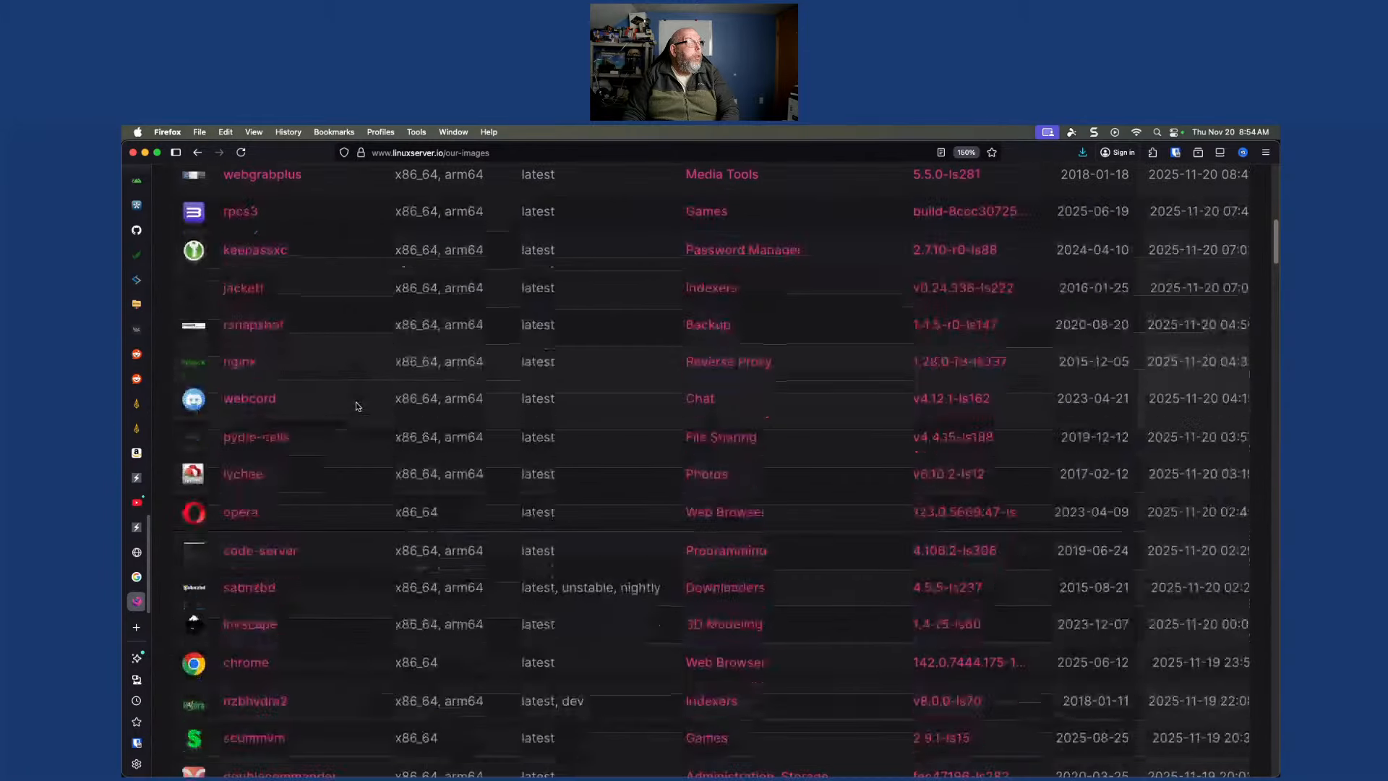
{"action": "scroll", "coordinate": [356, 404], "scroll_direction": "down", "scroll_amount": 1}
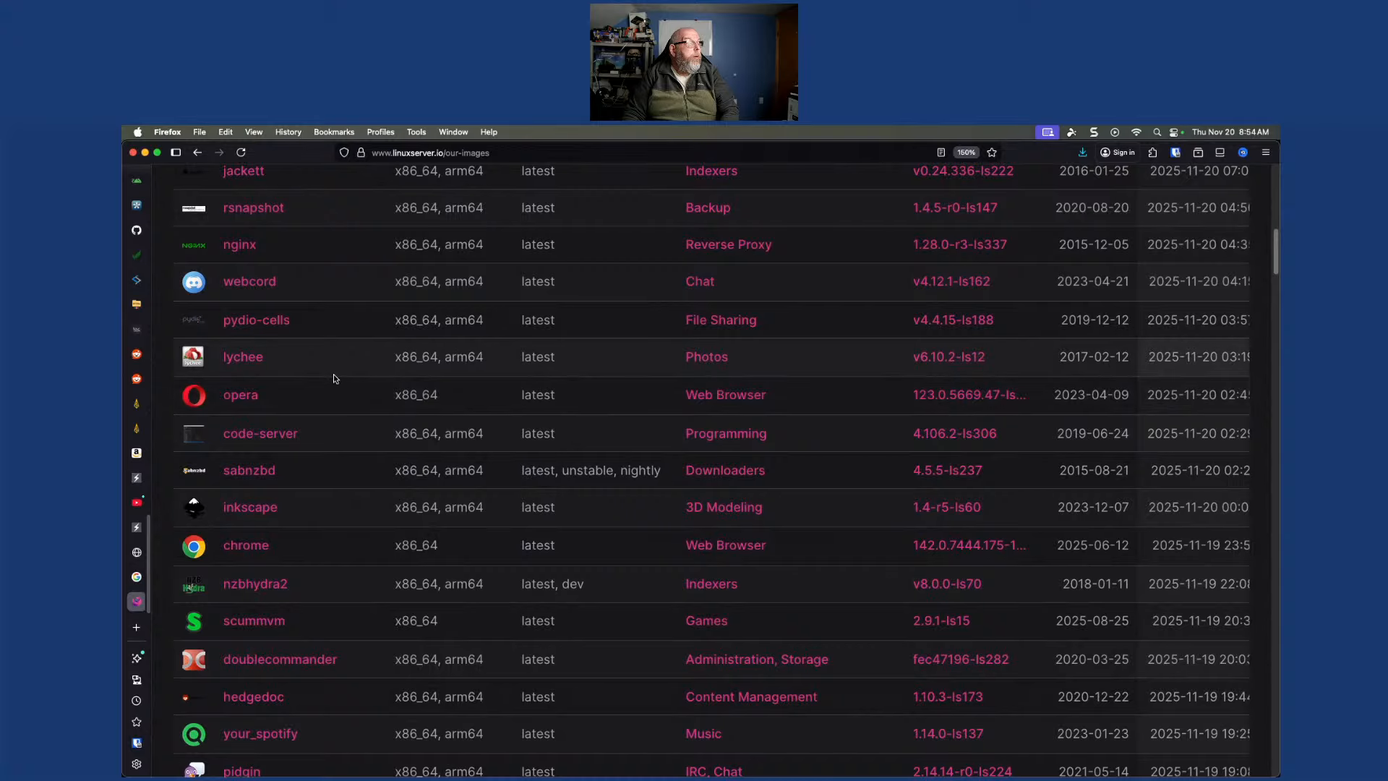
{"action": "scroll", "coordinate": [346, 423], "scroll_direction": "down", "scroll_amount": 1}
{"action": "scroll", "coordinate": [346, 426], "scroll_direction": "down", "scroll_amount": 10}
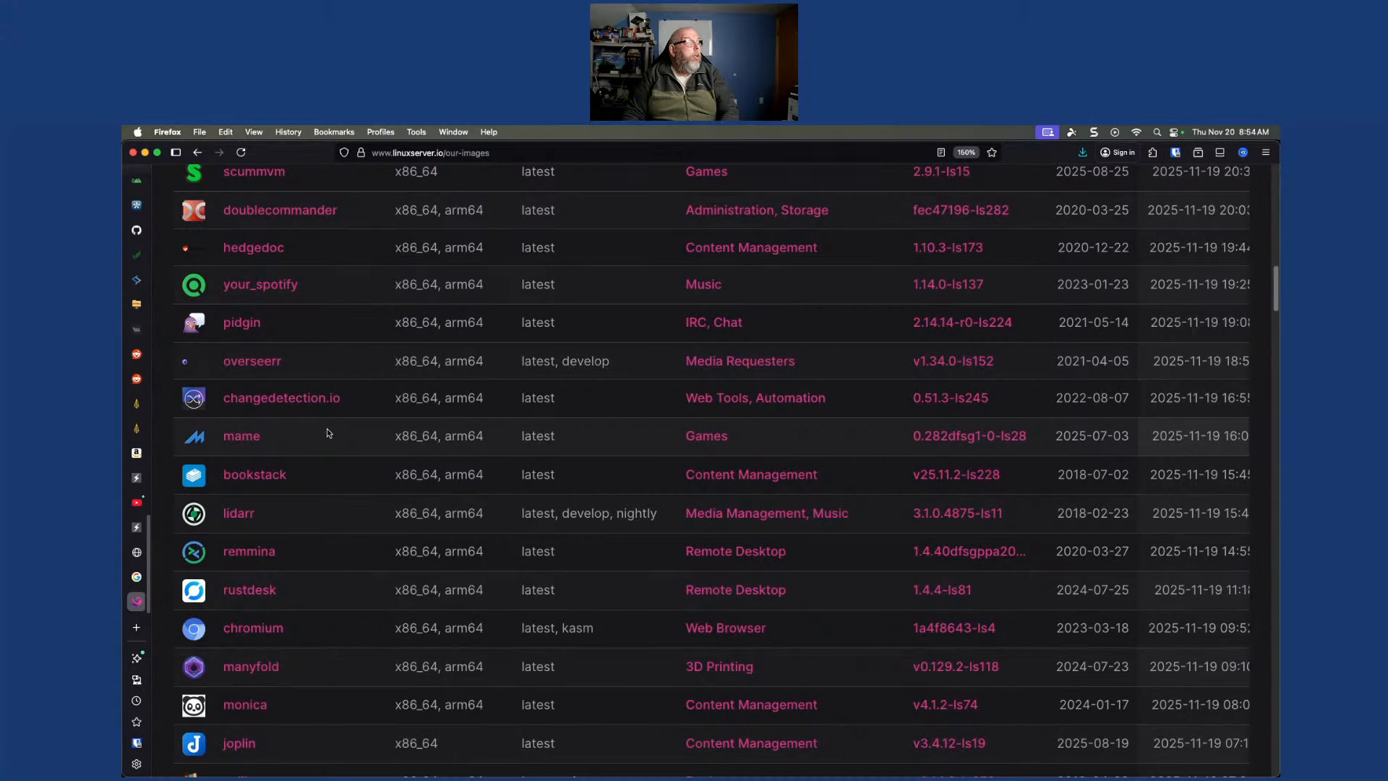
{"action": "left_click", "coordinate": [260, 400]}
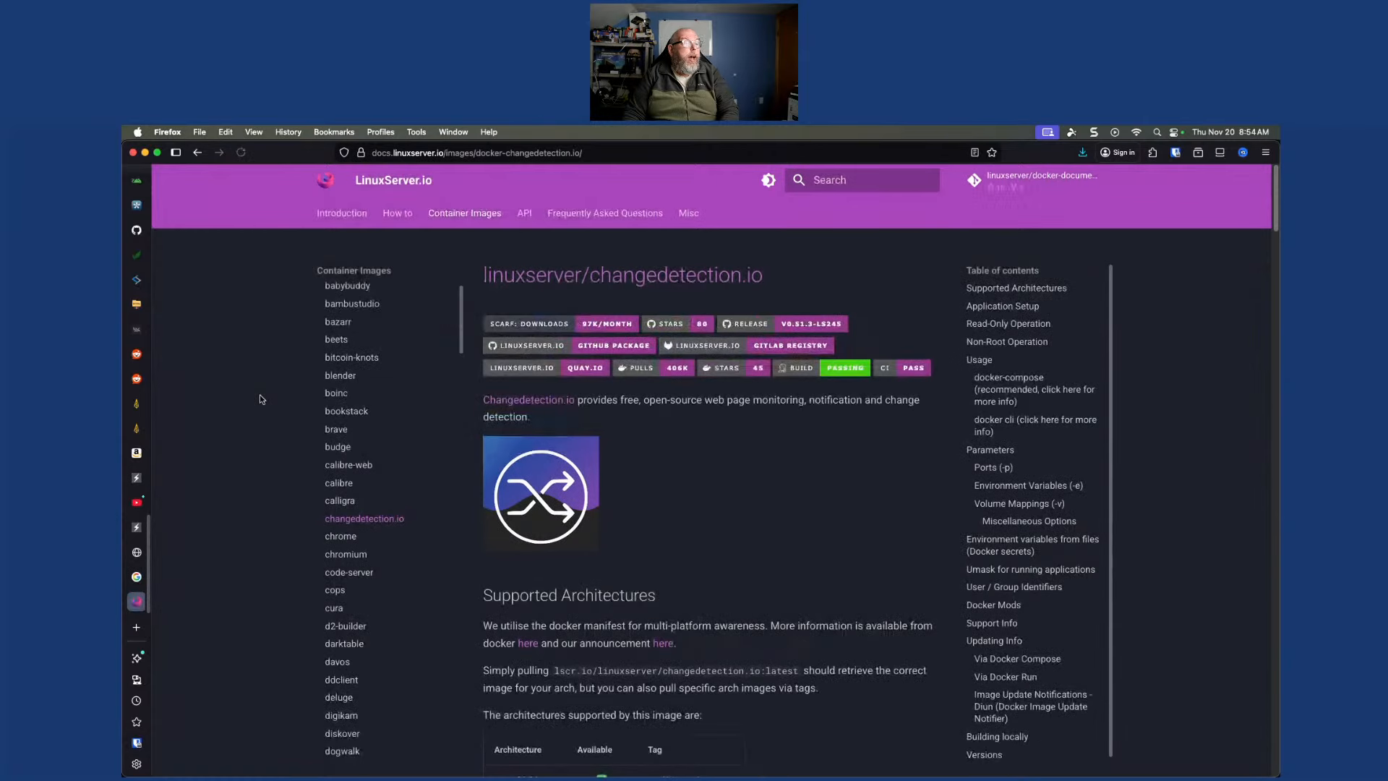
Look over the changedetection.io documentation and copy the image name linuxserver/changedetection.io from the page heading
{"action": "scroll", "coordinate": [827, 513], "scroll_direction": "down", "scroll_amount": 5}
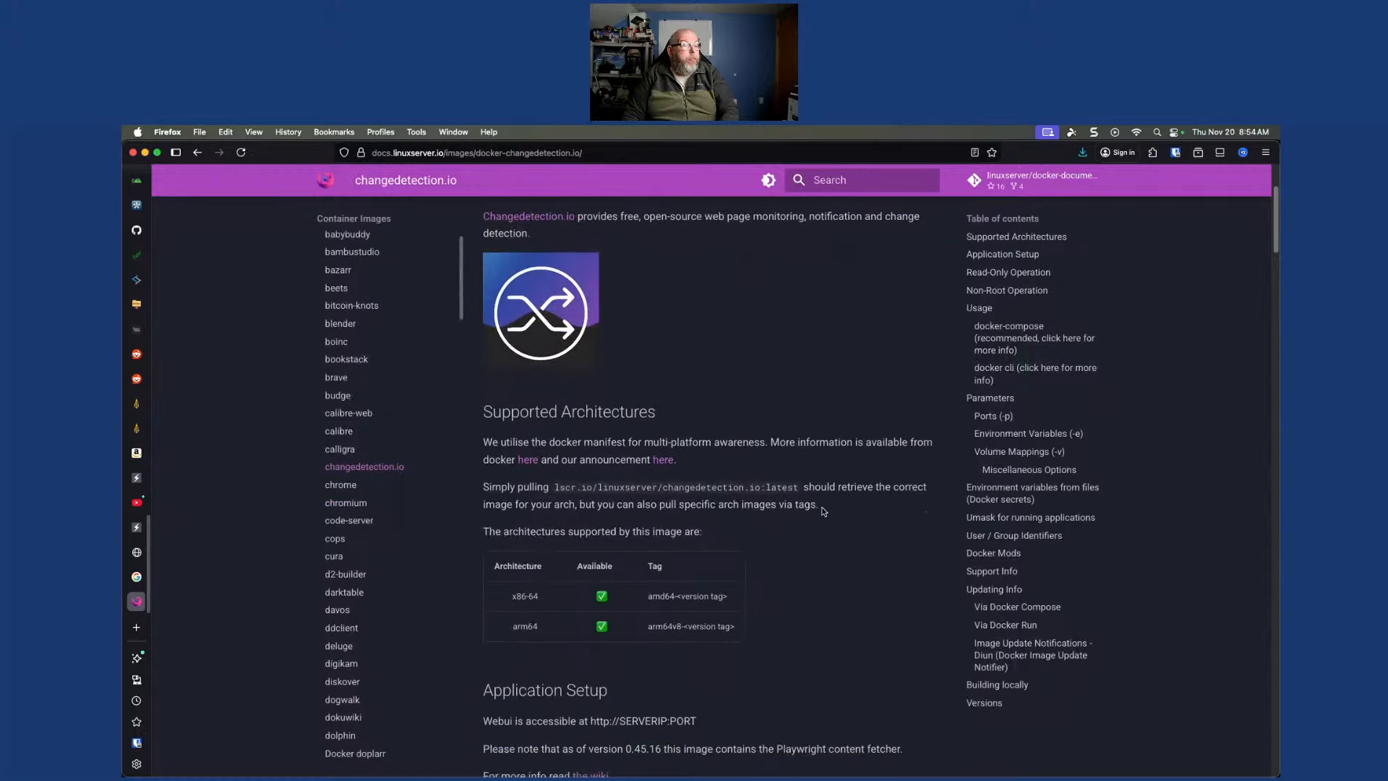
{"action": "scroll", "coordinate": [823, 511], "scroll_direction": "up", "scroll_amount": 5}
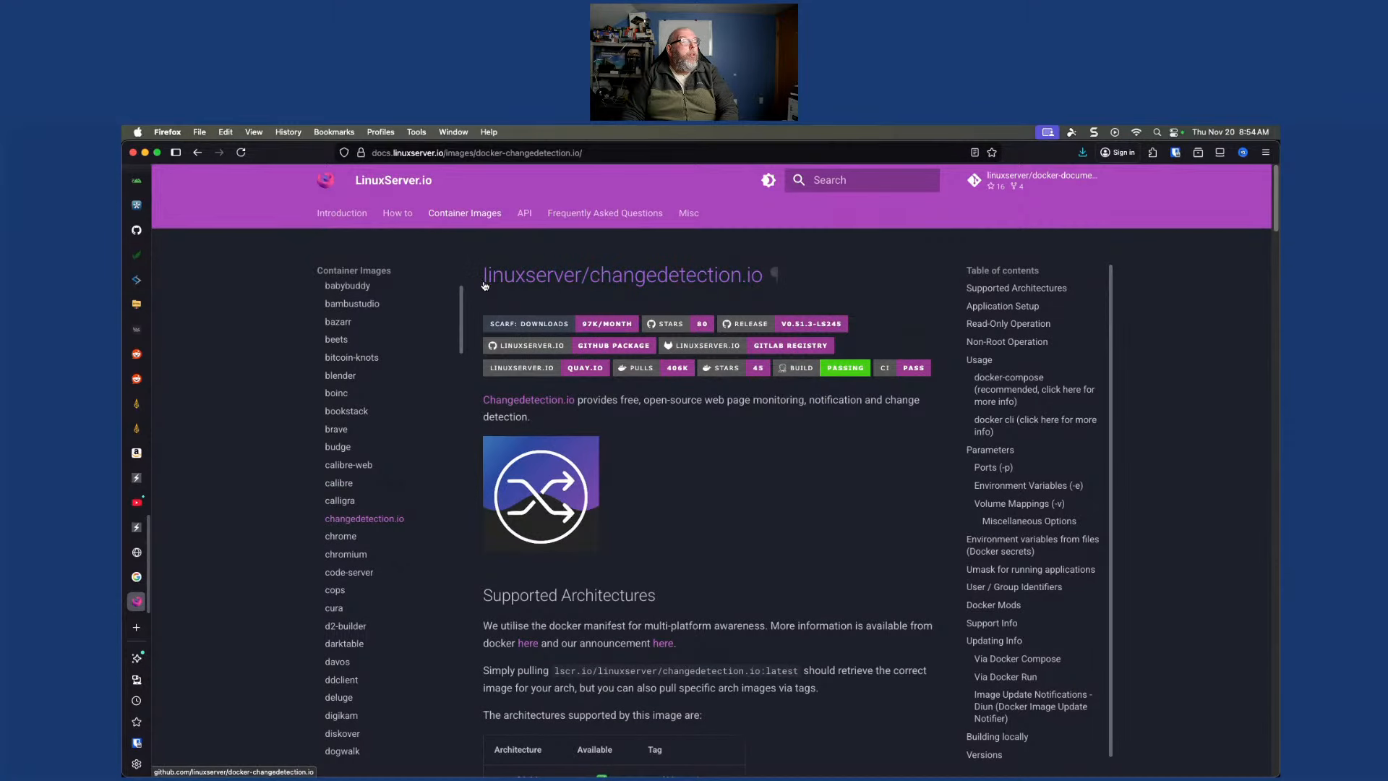
{"action": "left_click_drag", "start_coordinate": [490, 298], "coordinate": [480, 273]}
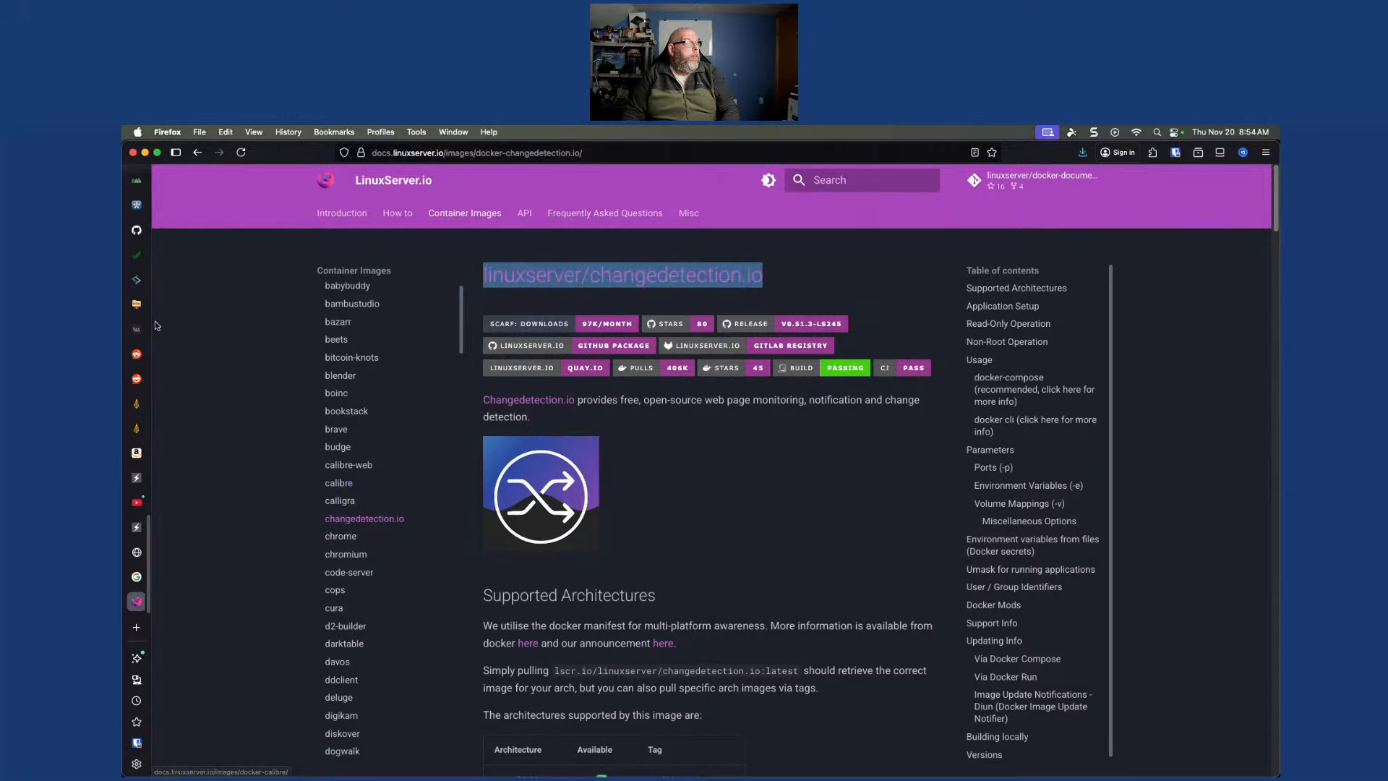
Switch to the pve03 Proxmox tab and paste the copied image name as the OCI registry reference, removing the stray end character
{"action": "scroll", "coordinate": [132, 255], "scroll_direction": "up", "scroll_amount": 10}
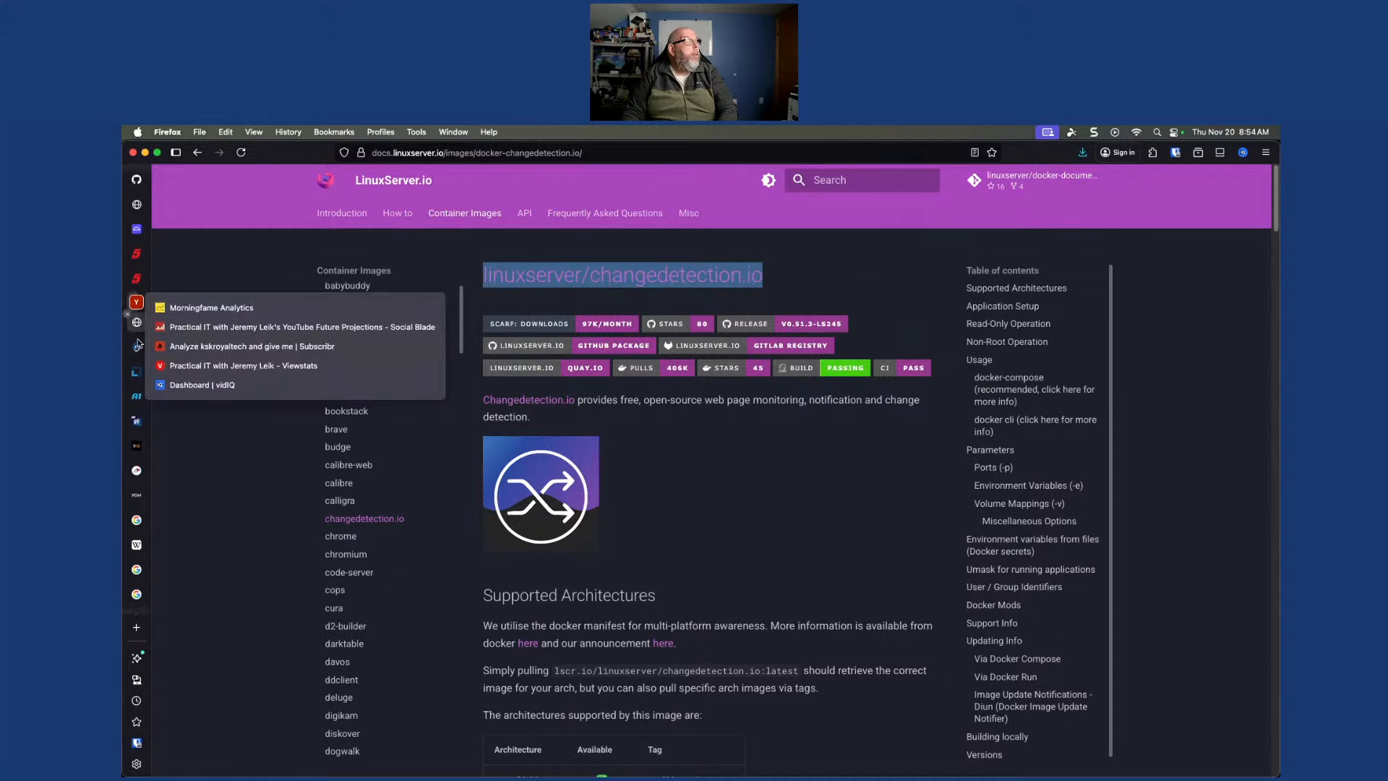
{"action": "scroll", "coordinate": [137, 318], "scroll_direction": "up", "scroll_amount": 5}
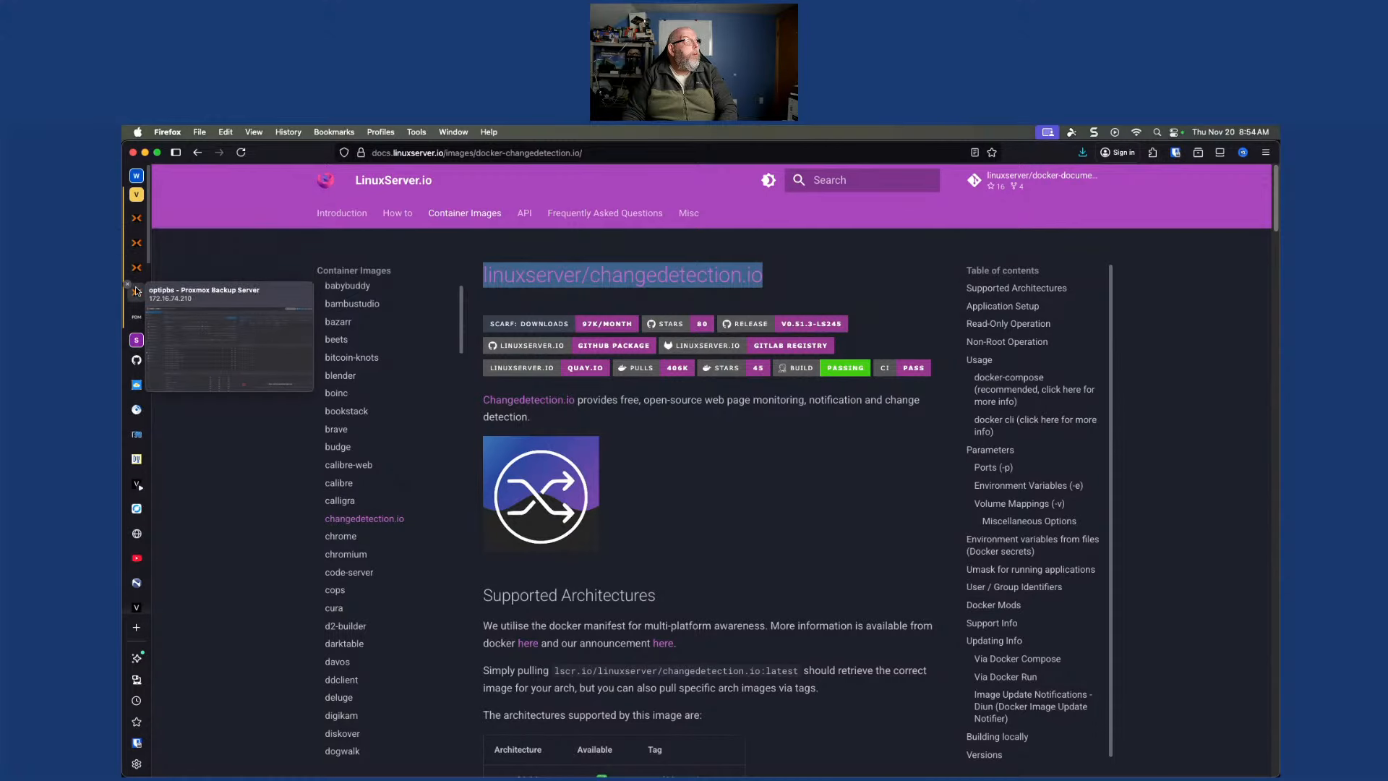
{"action": "left_click", "coordinate": [136, 267]}
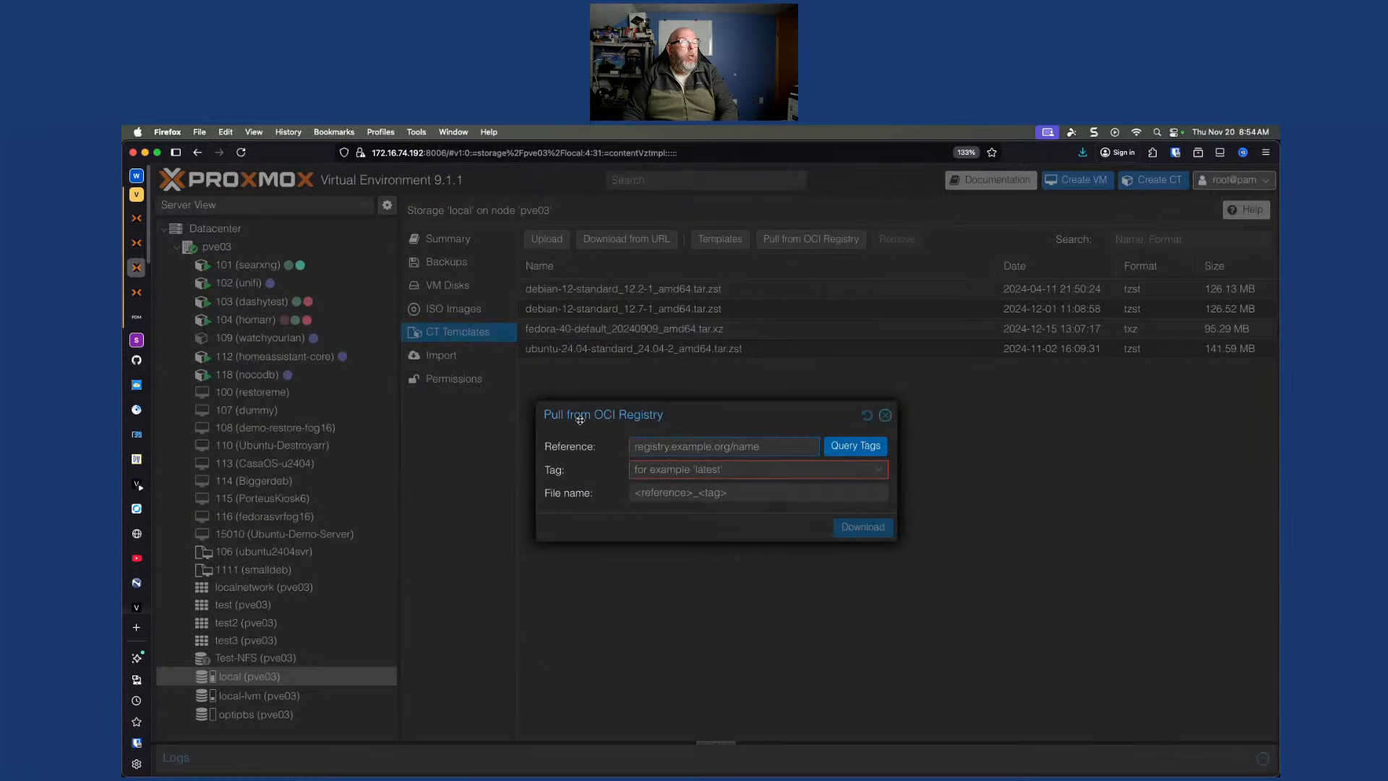
{"action": "type", "text": "linuxserver/changedetection.io¶"}
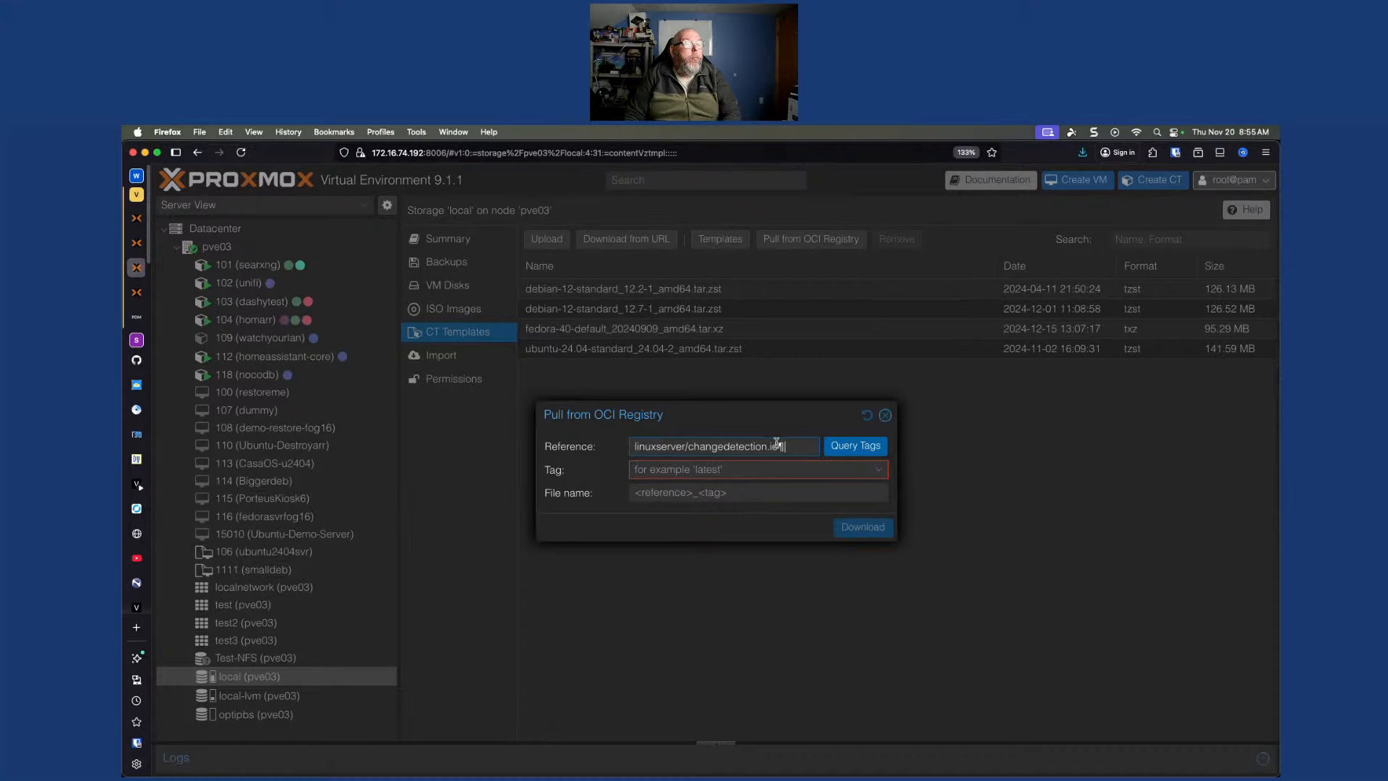
{"action": "key", "text": "BackSpace"}
Pull linuxserver/changedetection.io with the tag latest from the OCI registry into the local storage, and close the task viewer
{"action": "left_click", "coordinate": [742, 471]}
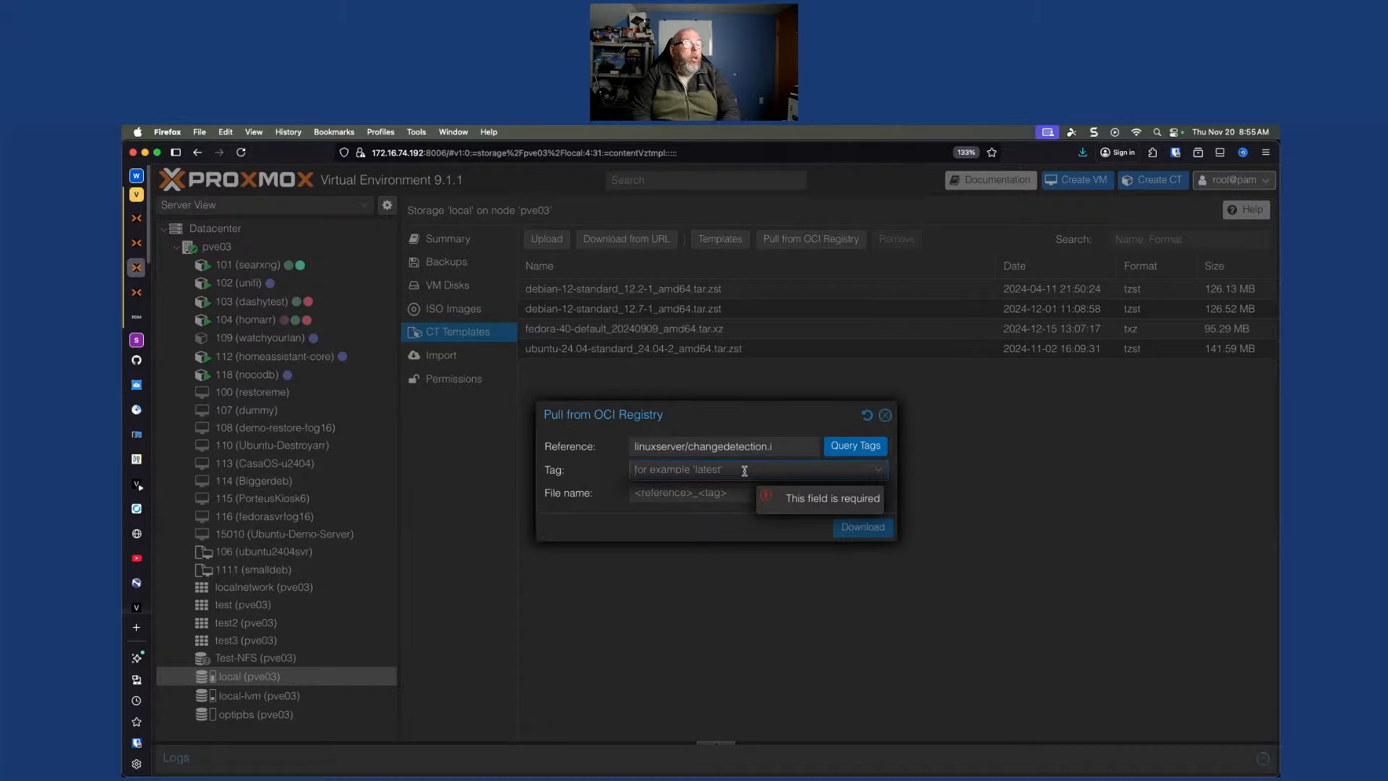
{"action": "type", "text": "latest"}
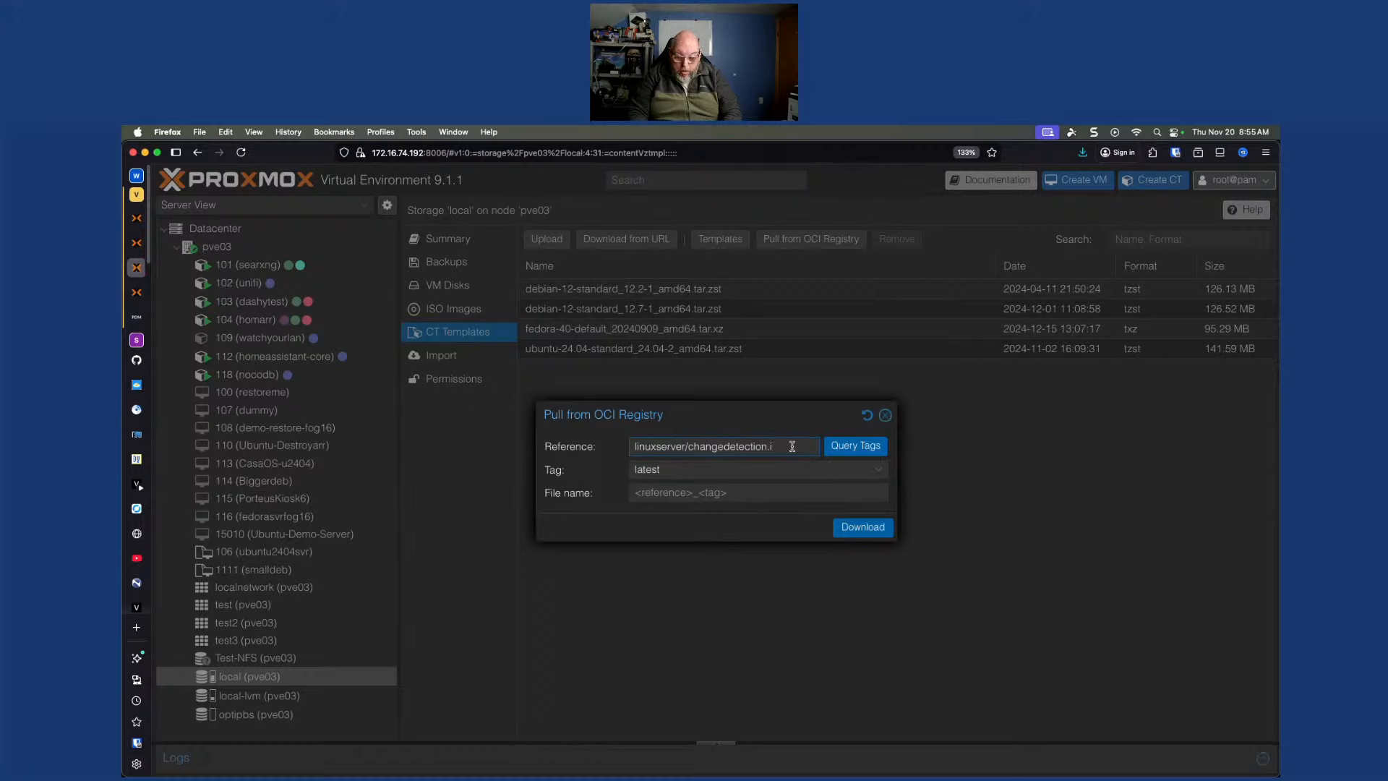
{"action": "type", "text": "o"}
{"action": "left_click", "coordinate": [777, 468]}
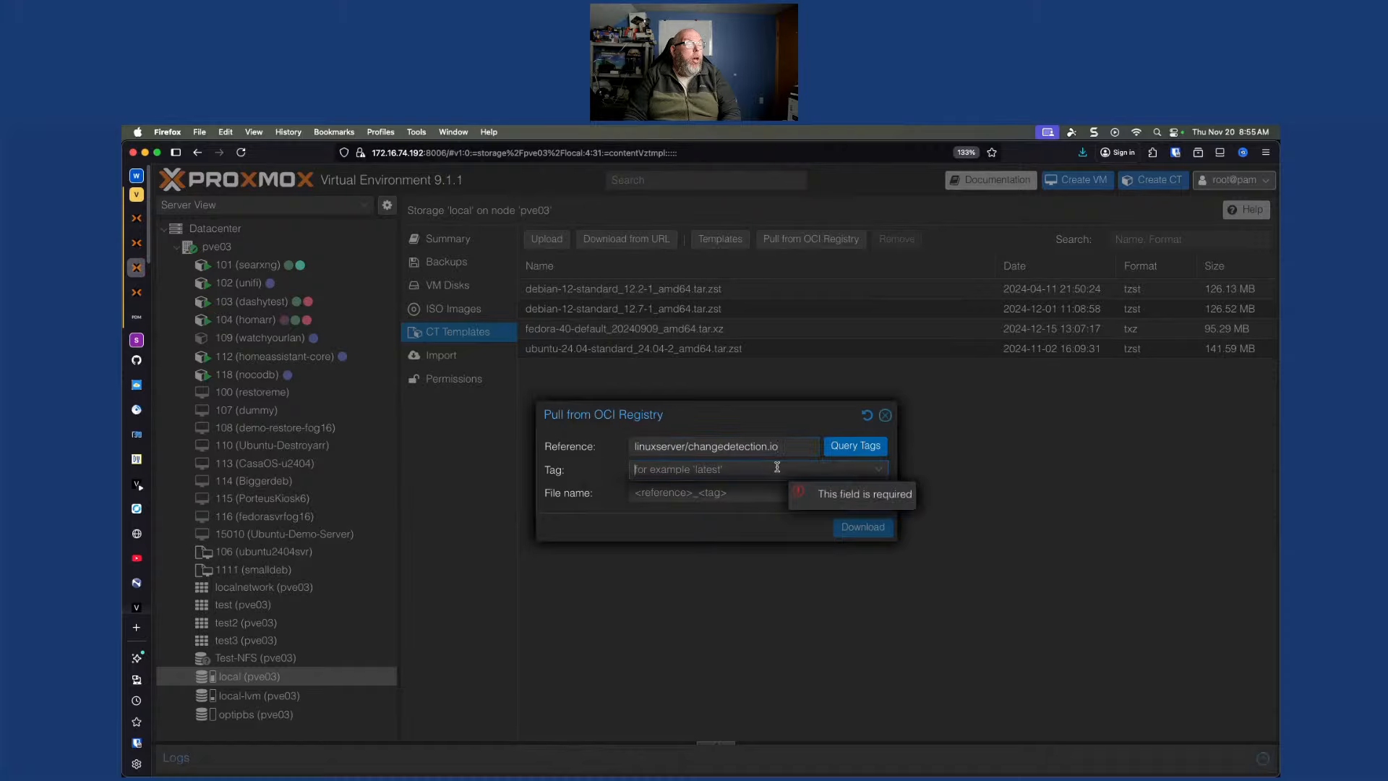
{"action": "type", "text": "latest"}
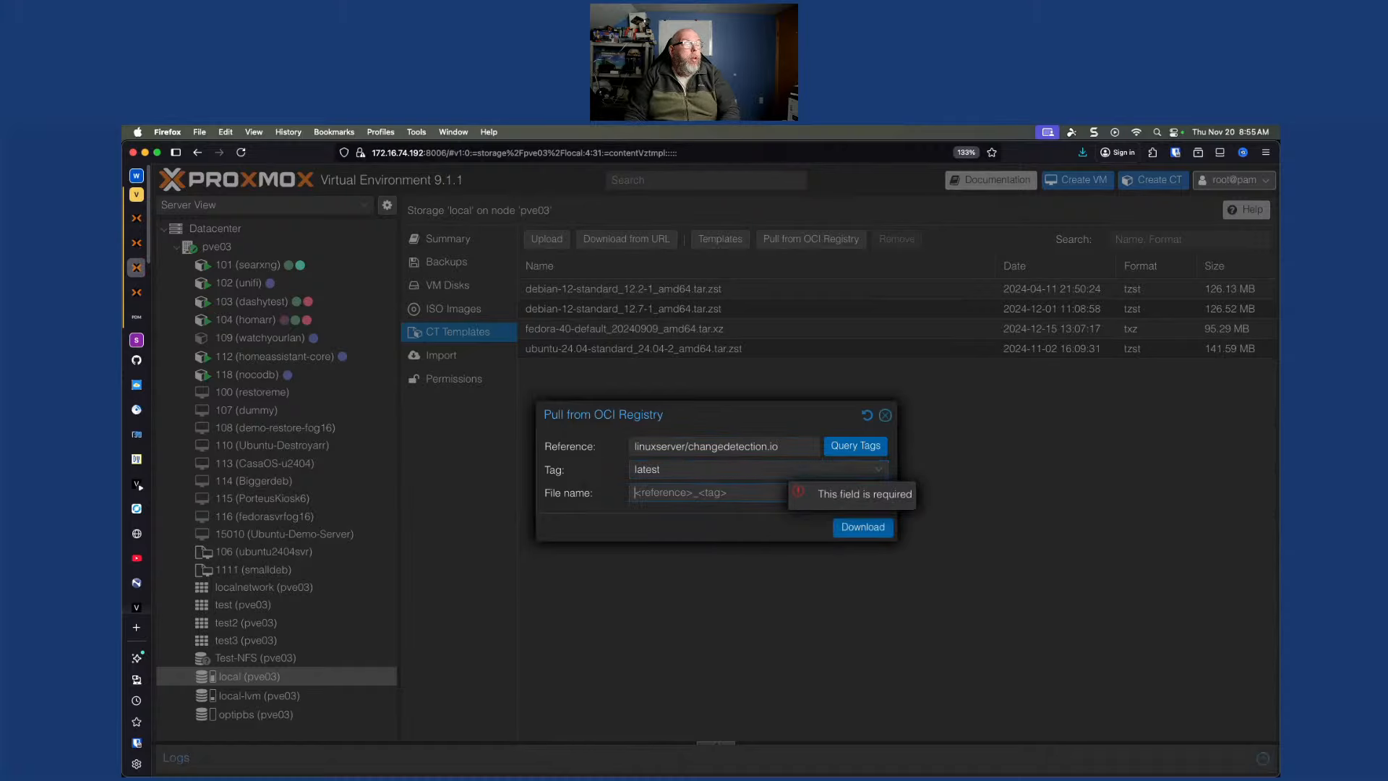
{"action": "left_click", "coordinate": [867, 533]}
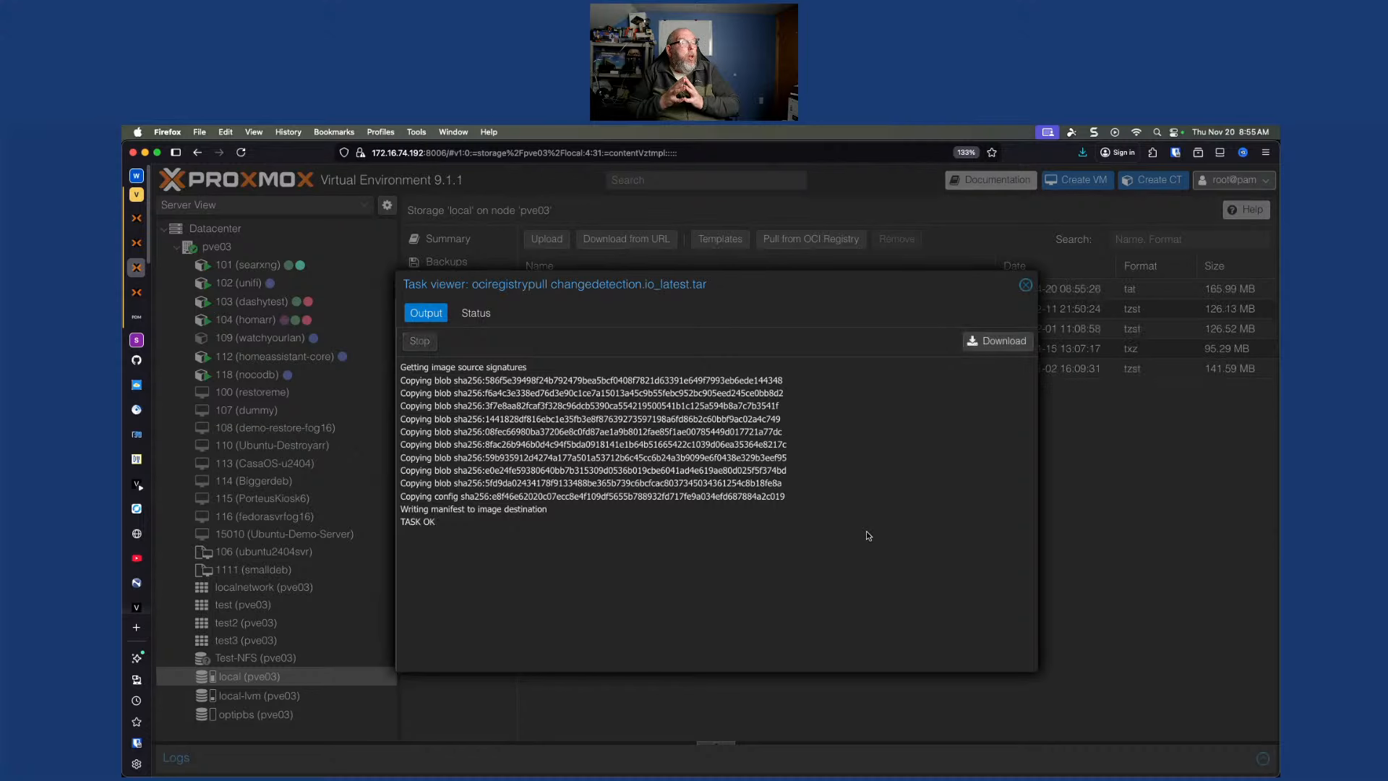
{"action": "left_click", "coordinate": [1023, 286]}
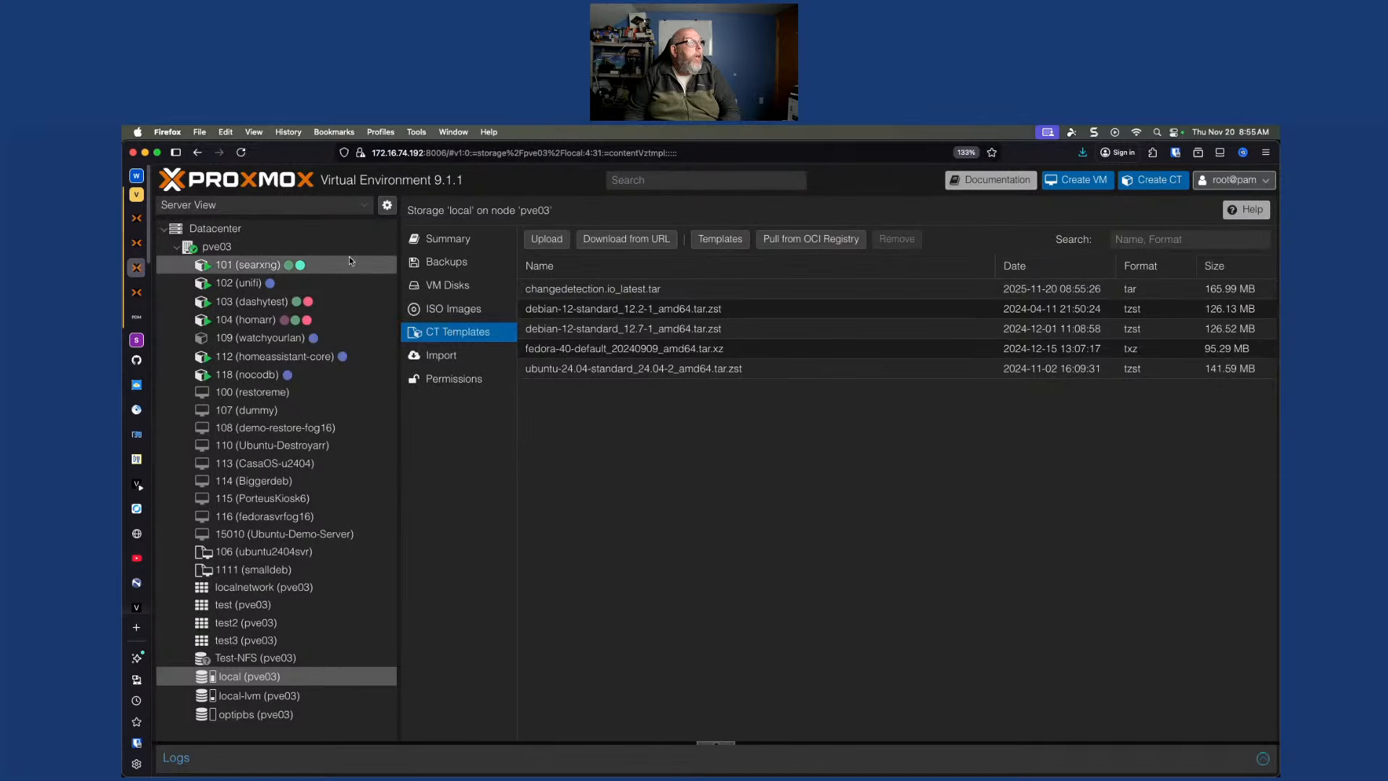
Start creating an LXC container on node pve03 with the hostname changedetection
{"action": "right_click", "coordinate": [253, 245]}
{"action": "left_click", "coordinate": [292, 300]}
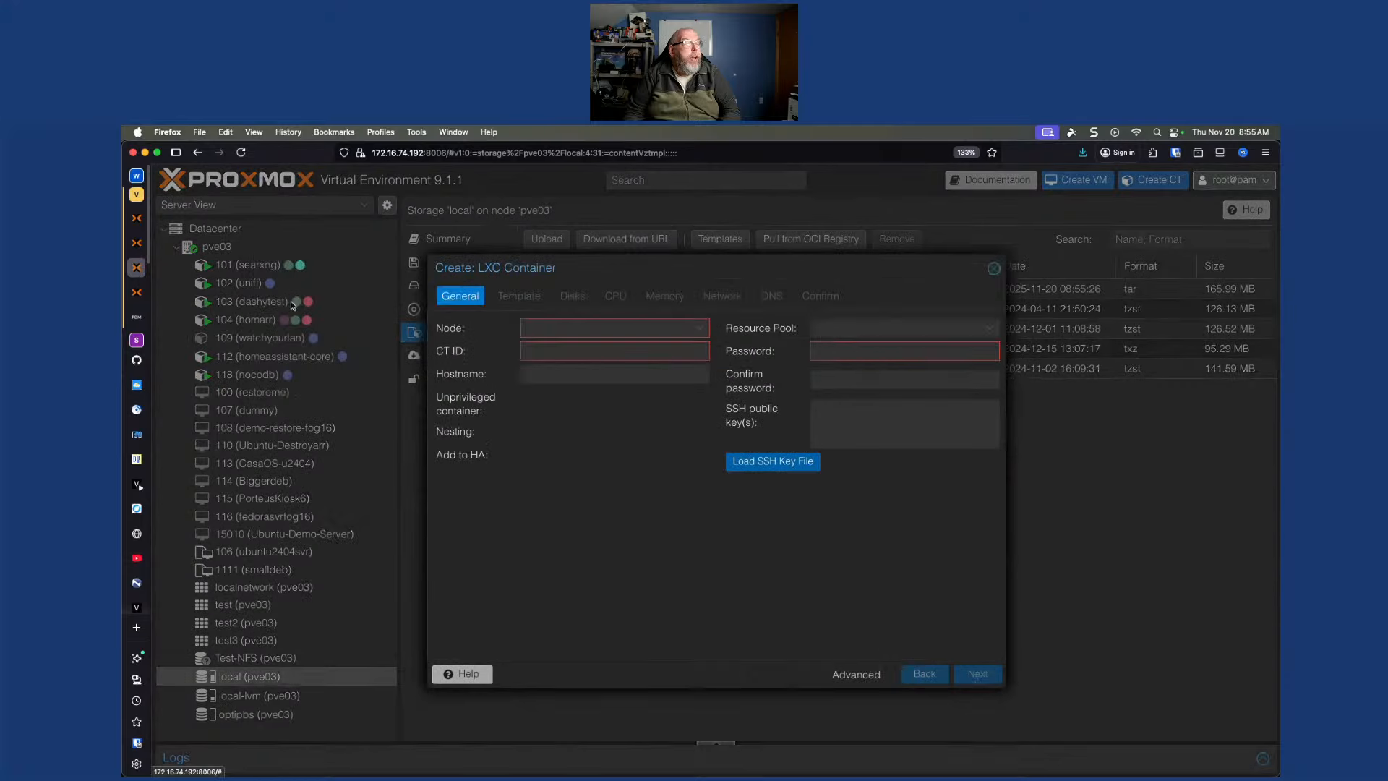
{"action": "left_click", "coordinate": [584, 374]}
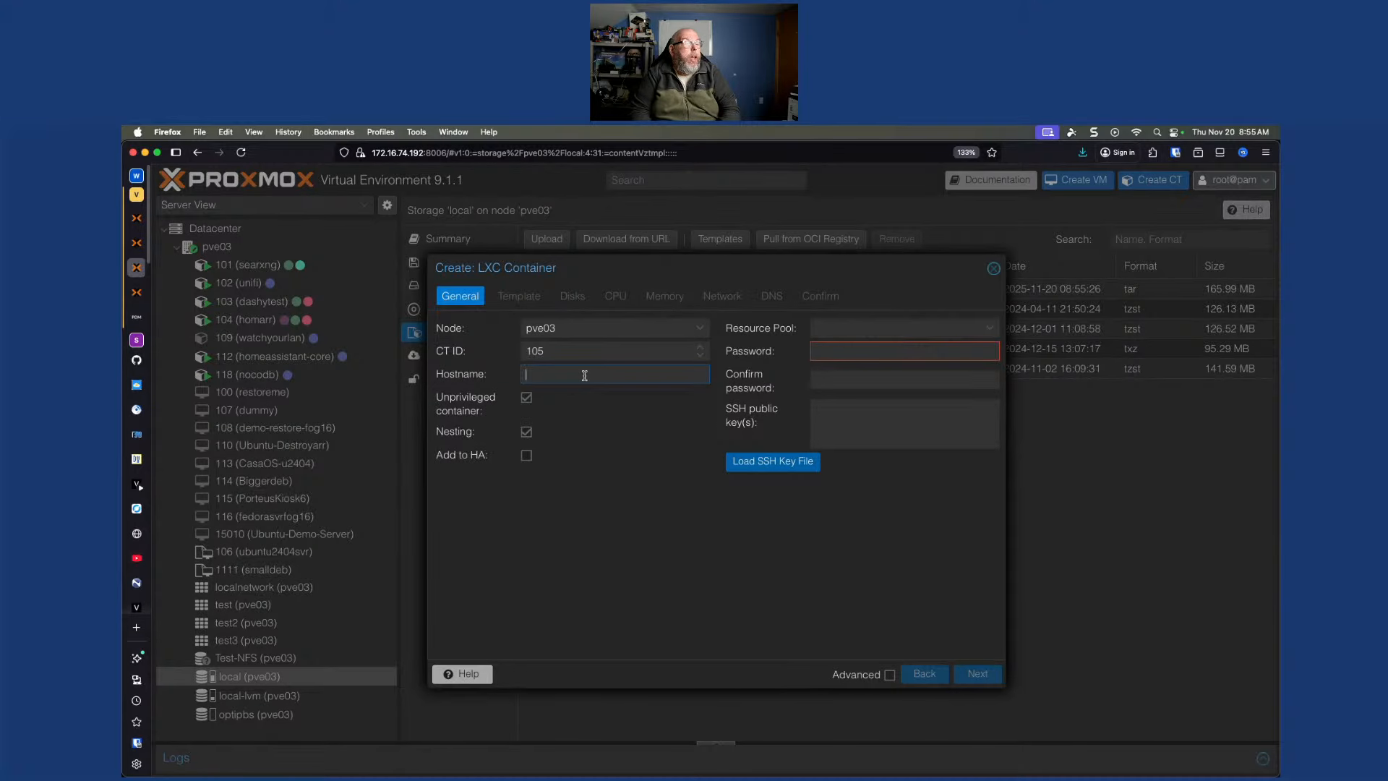
{"action": "type", "text": "changedetection"}
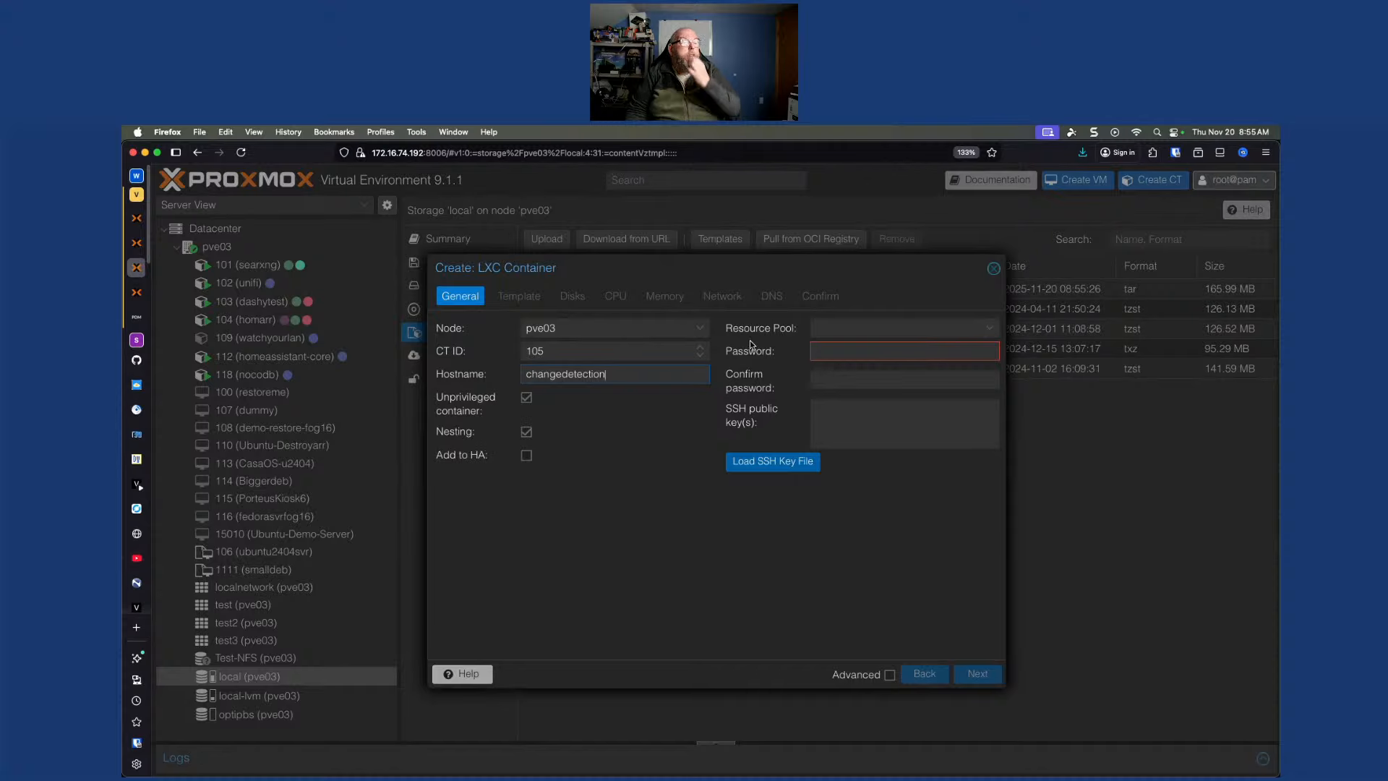
Enter and confirm the password for the new LXC container
{"action": "left_click", "coordinate": [862, 350]}
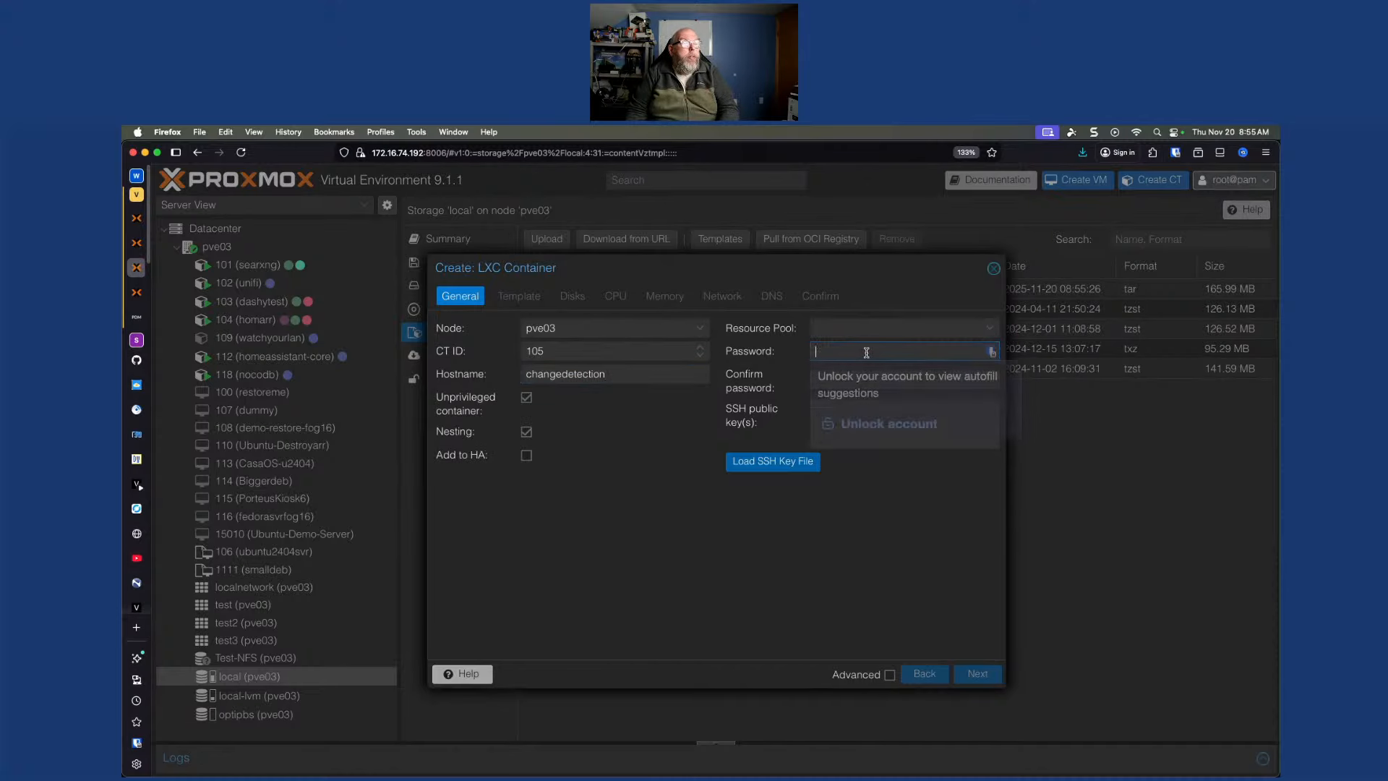
{"action": "type", "text": "•"}
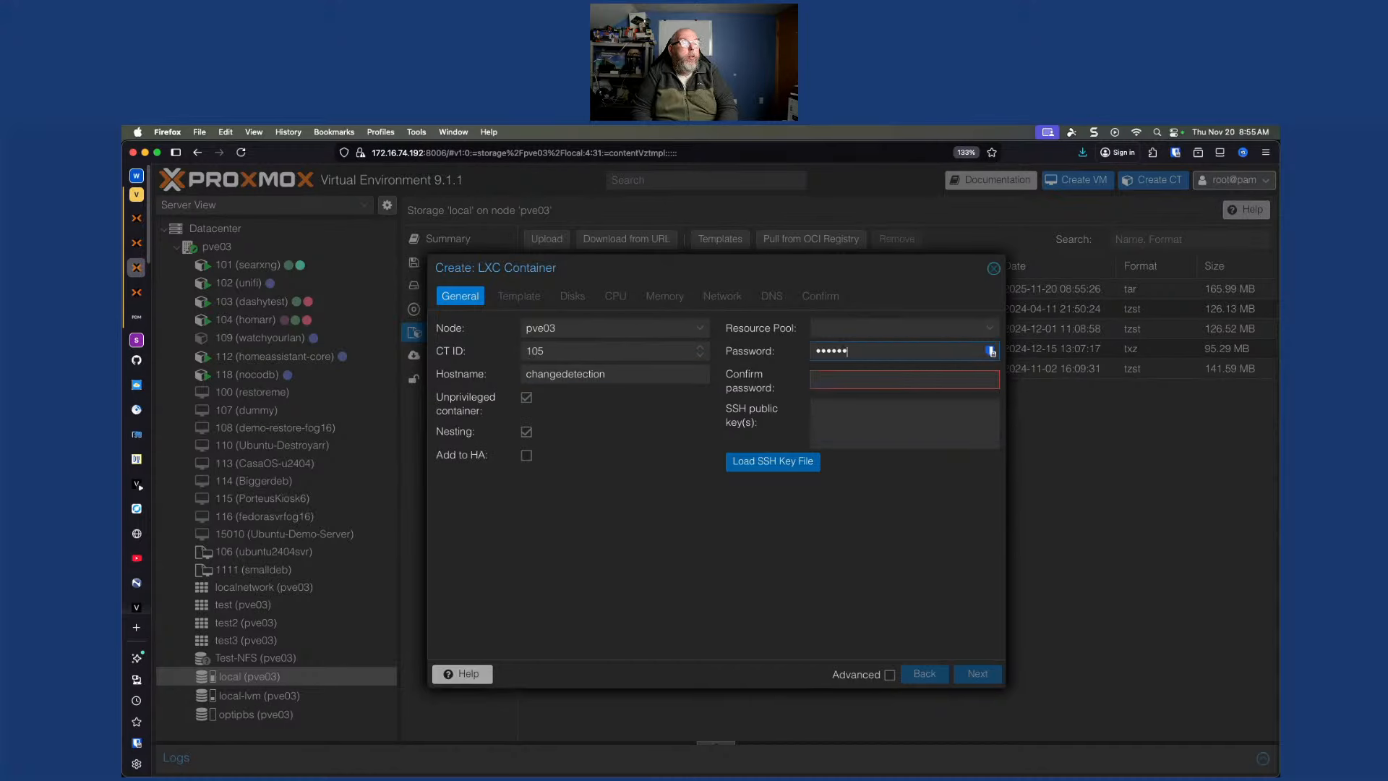
{"action": "key", "text": "Tab"}
{"action": "type", "text": "••••••••••"}
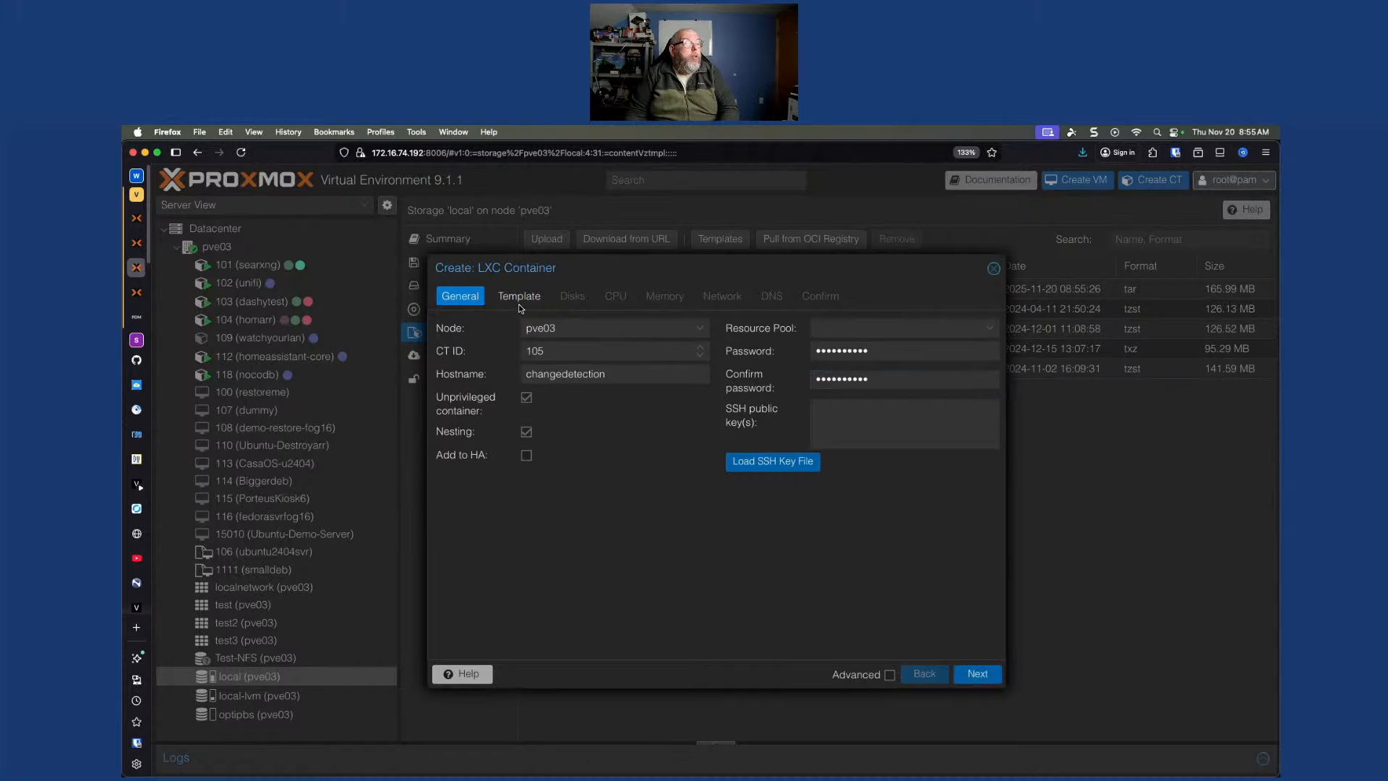
Choose changedetection.io_latest.tar from the local storage as the new container's template and continue to the disk settings
{"action": "left_click", "coordinate": [519, 304]}
{"action": "left_click", "coordinate": [568, 352]}
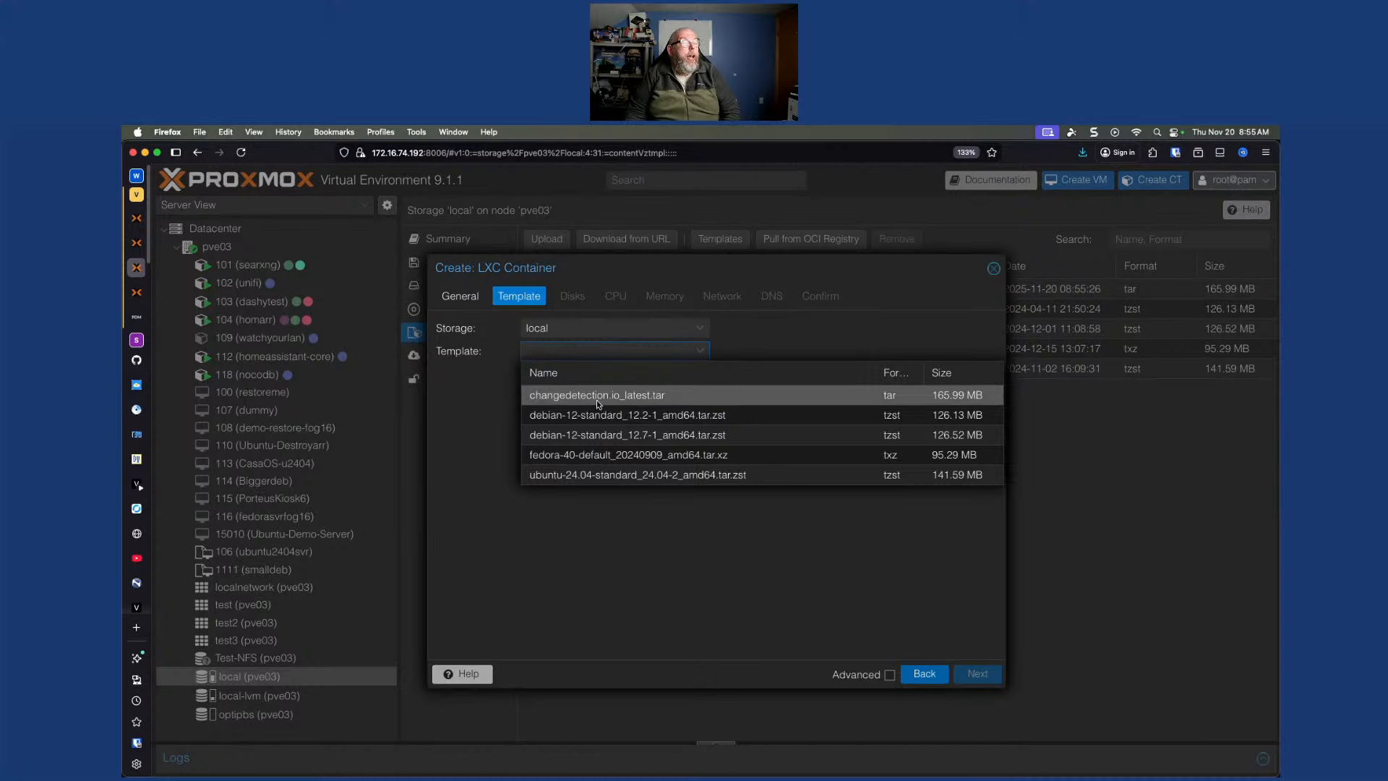
{"action": "left_click", "coordinate": [678, 396]}
{"action": "left_click", "coordinate": [981, 677]}
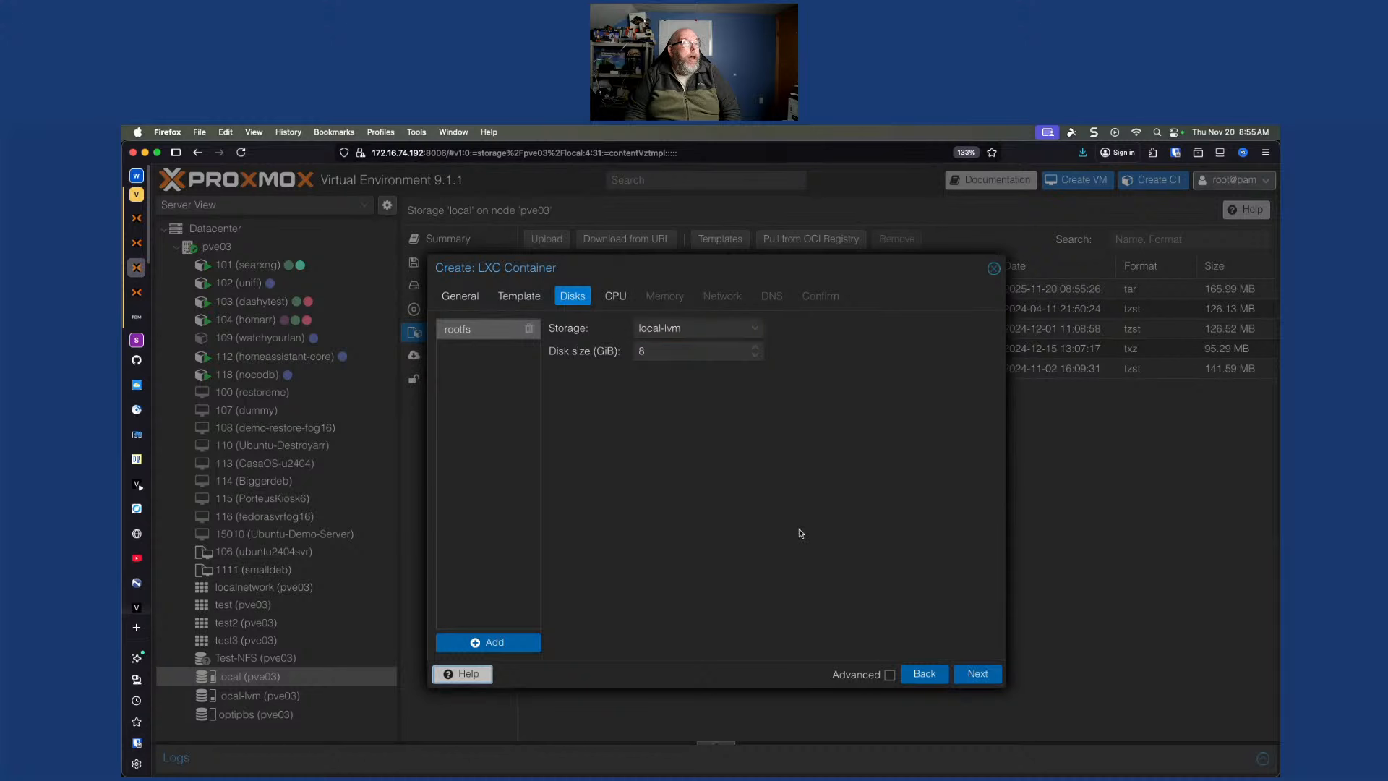
Keep local-lvm as the container's root disk storage and set the disk size to 10 GiB
{"action": "left_click", "coordinate": [686, 328]}
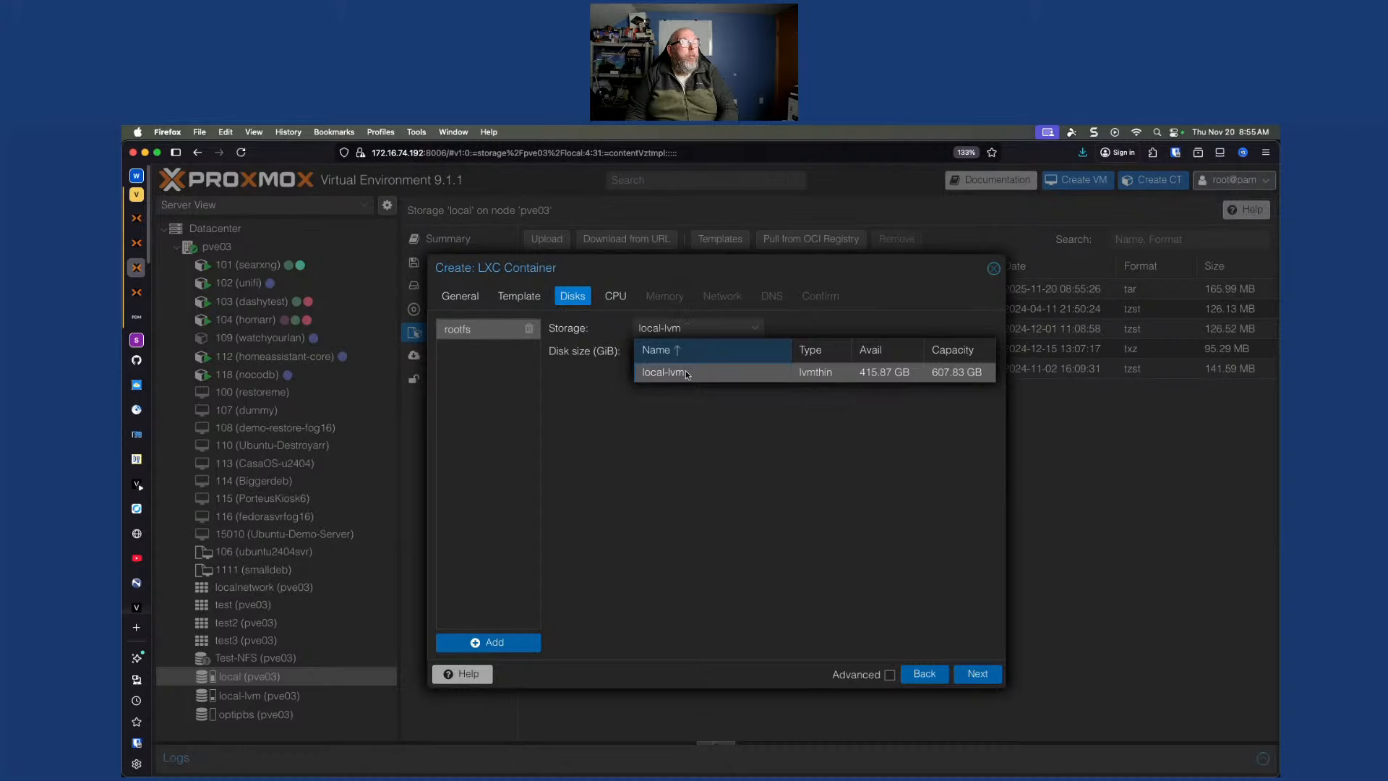
{"action": "left_click", "coordinate": [722, 413]}
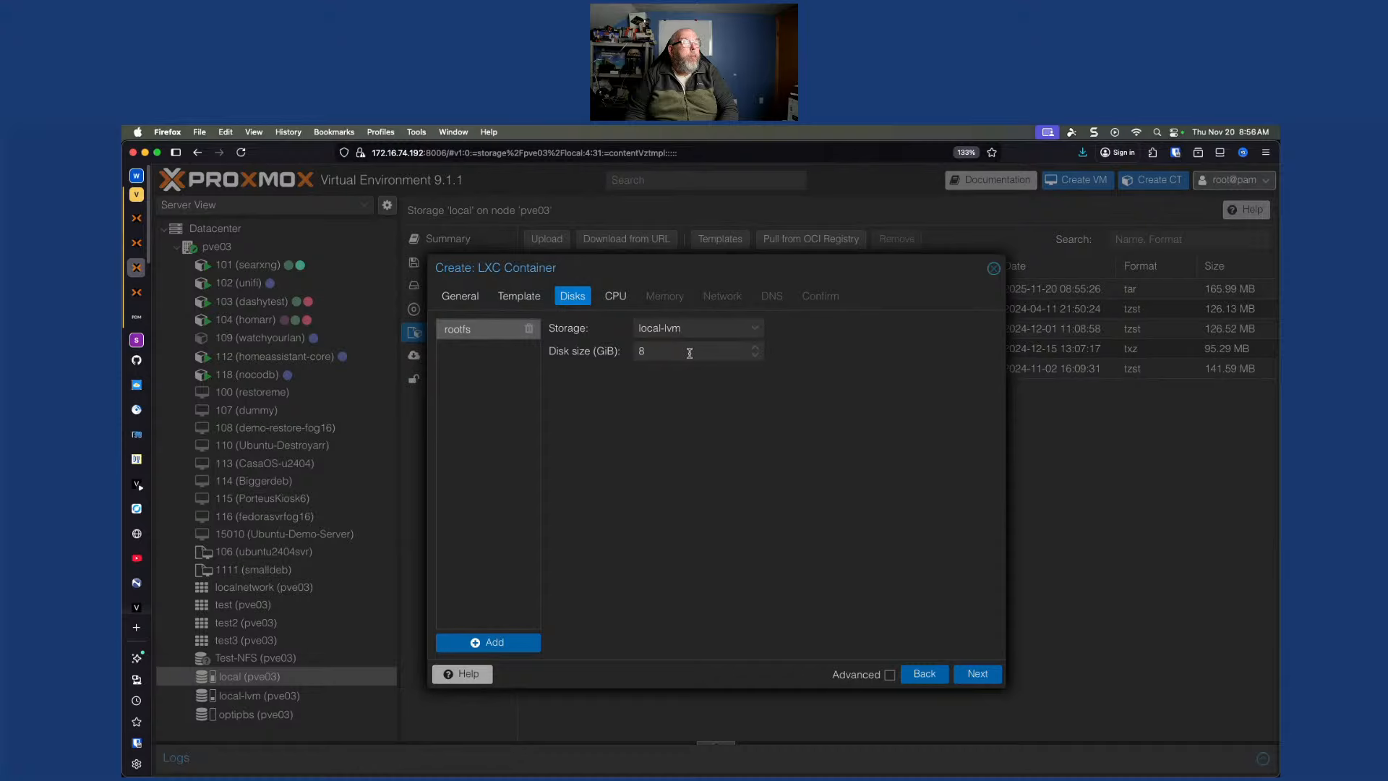
{"action": "type", "text": "10"}
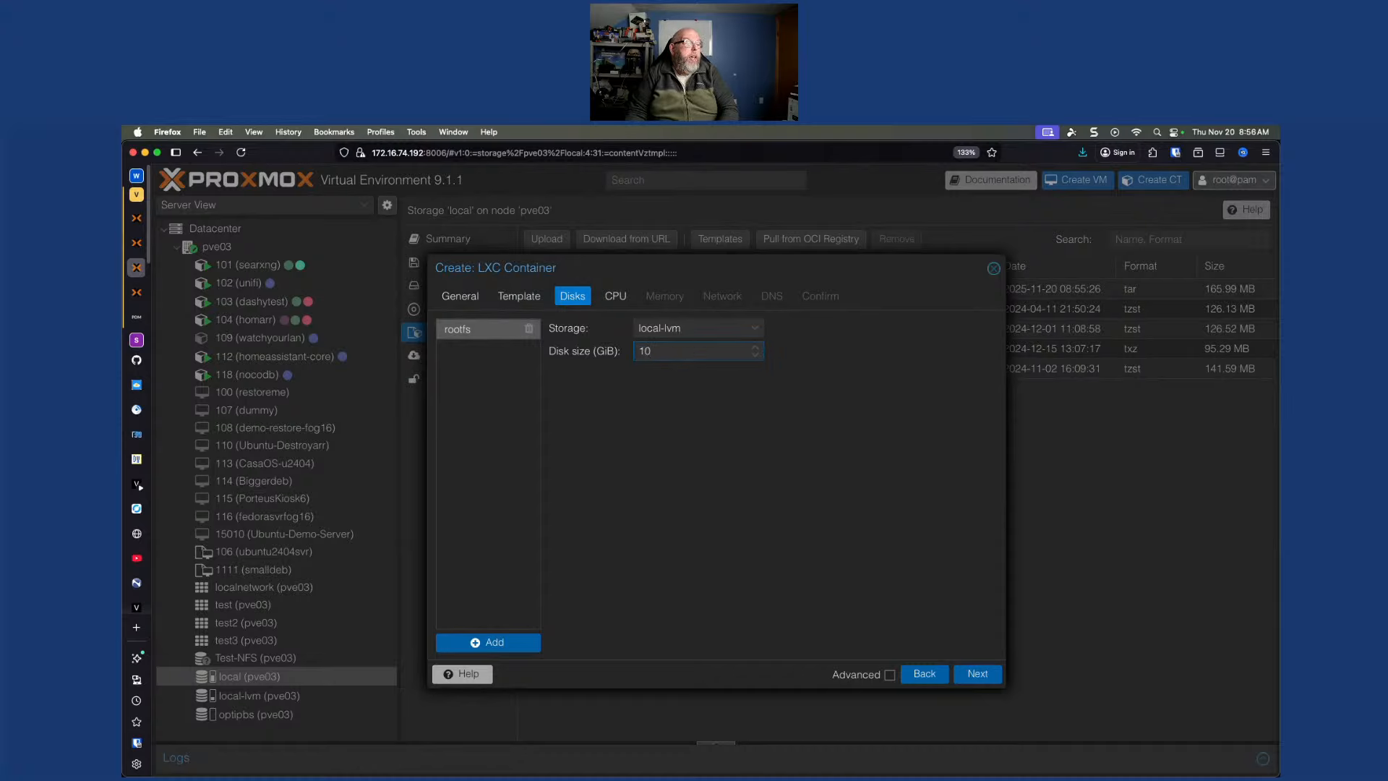
Keep the default CPU, memory, network and DNS settings, and create the container with start after creation enabled, dismissing the save-login prompt and task viewer
{"action": "left_click", "coordinate": [624, 297]}
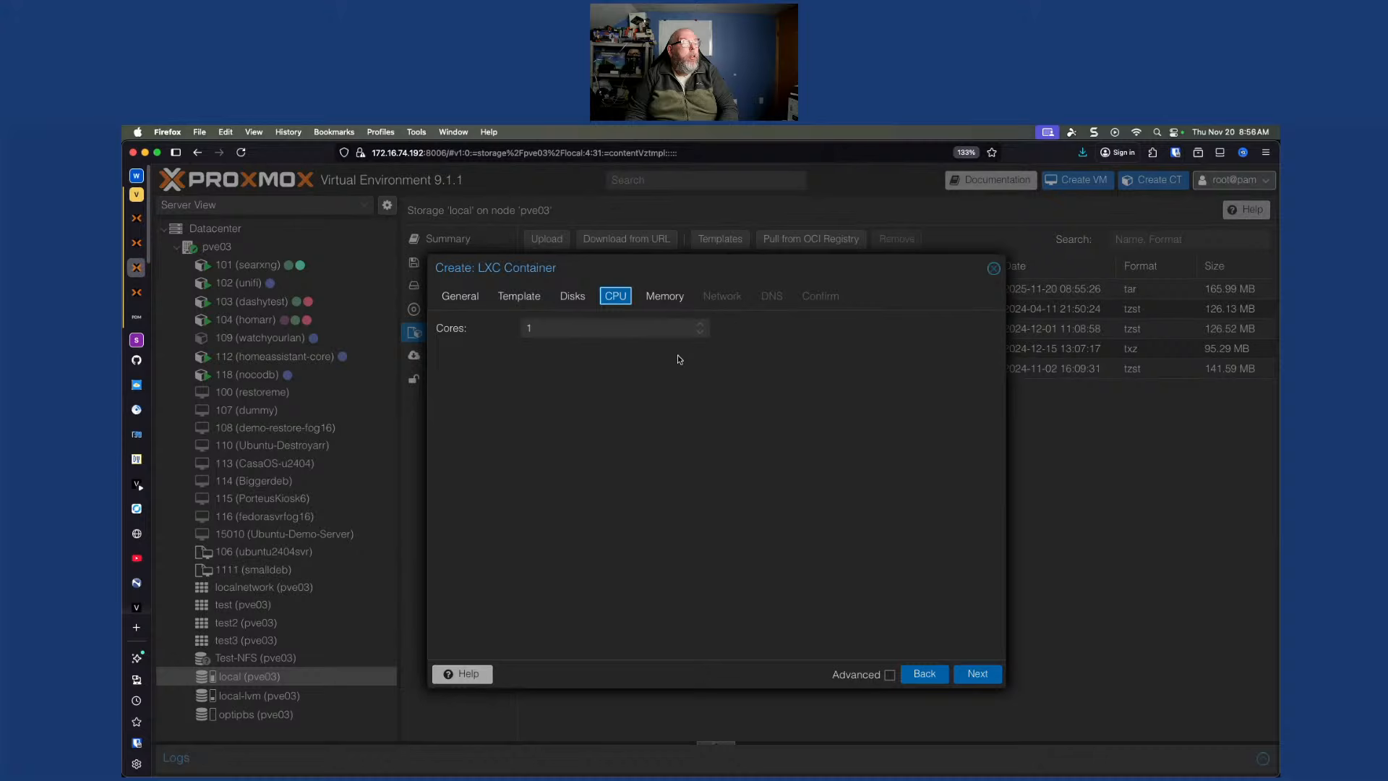
{"action": "left_click", "coordinate": [672, 294]}
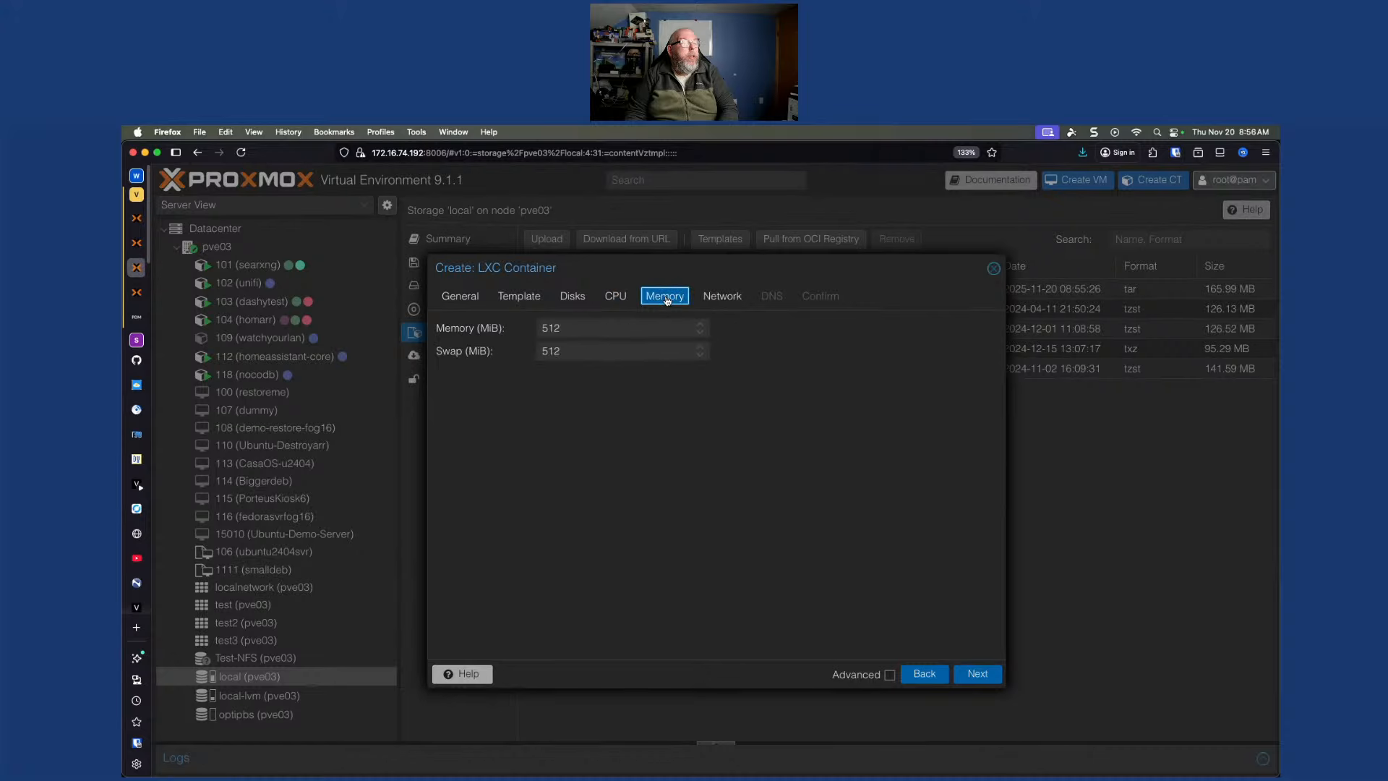
{"action": "left_click", "coordinate": [717, 299]}
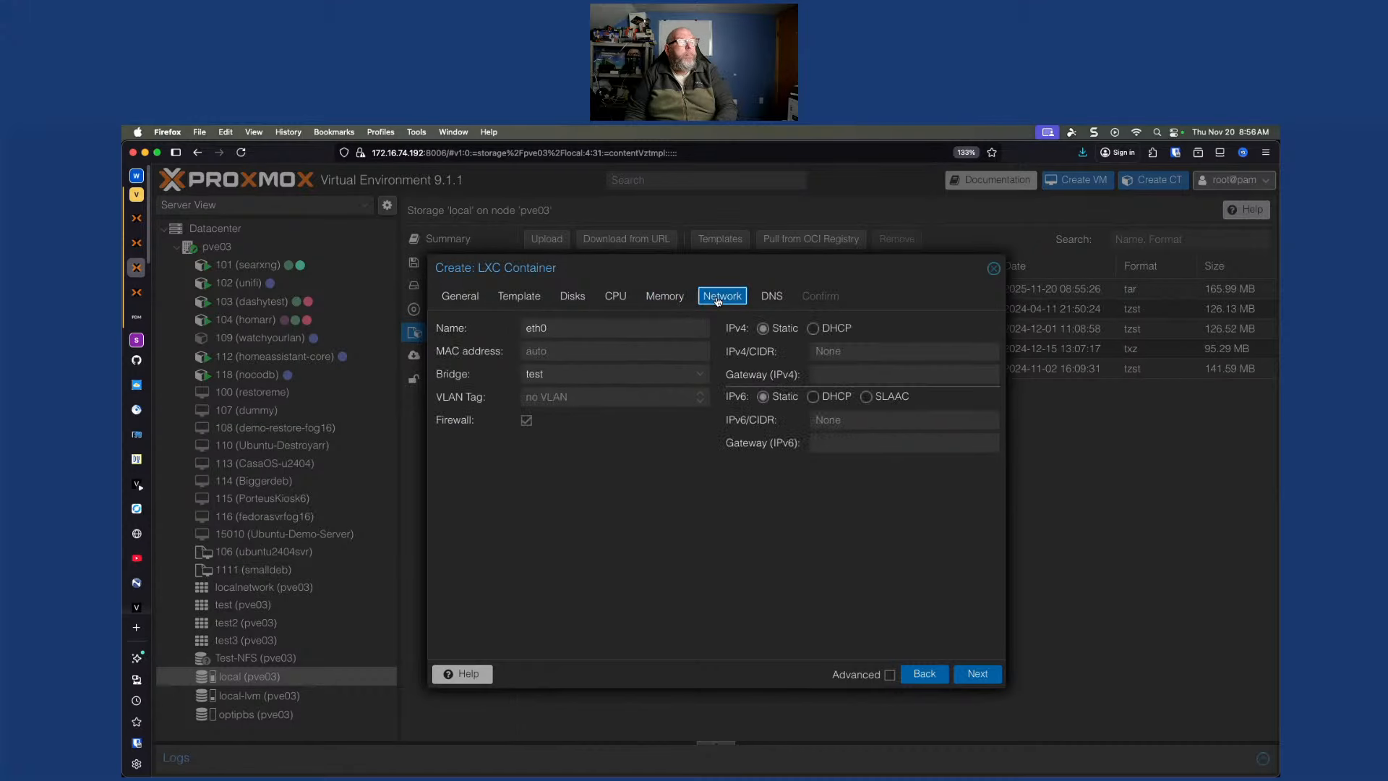
{"action": "left_click", "coordinate": [772, 297]}
{"action": "left_click", "coordinate": [820, 296]}
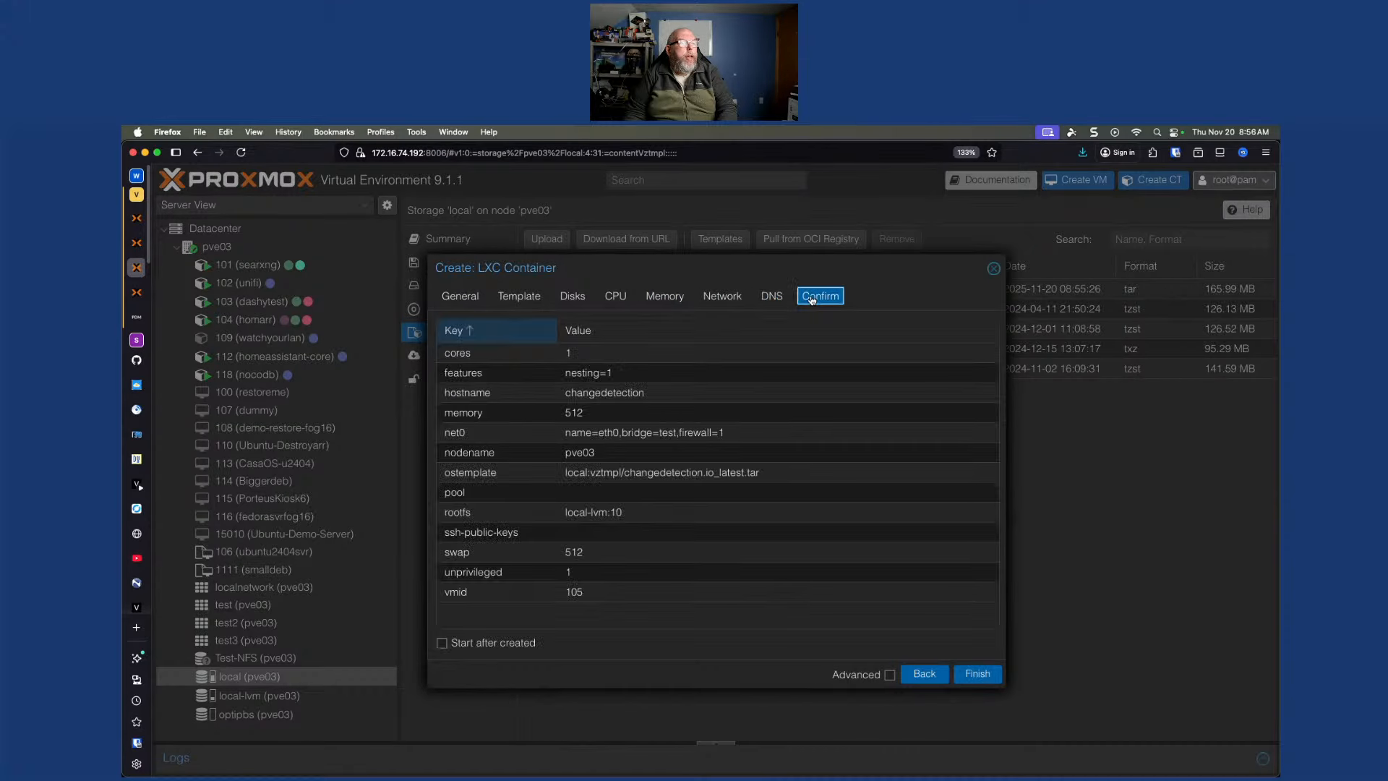
{"action": "left_click", "coordinate": [495, 646]}
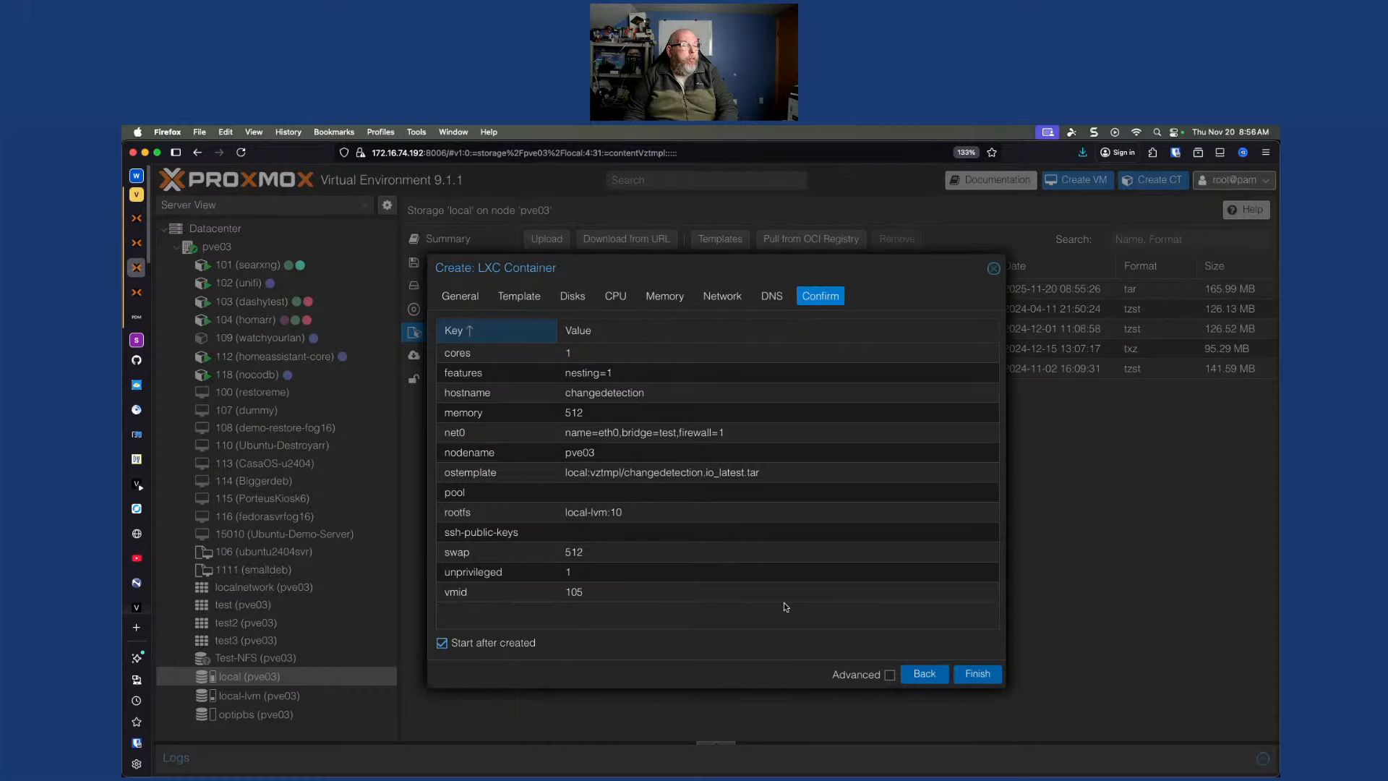
{"action": "left_click", "coordinate": [979, 674]}
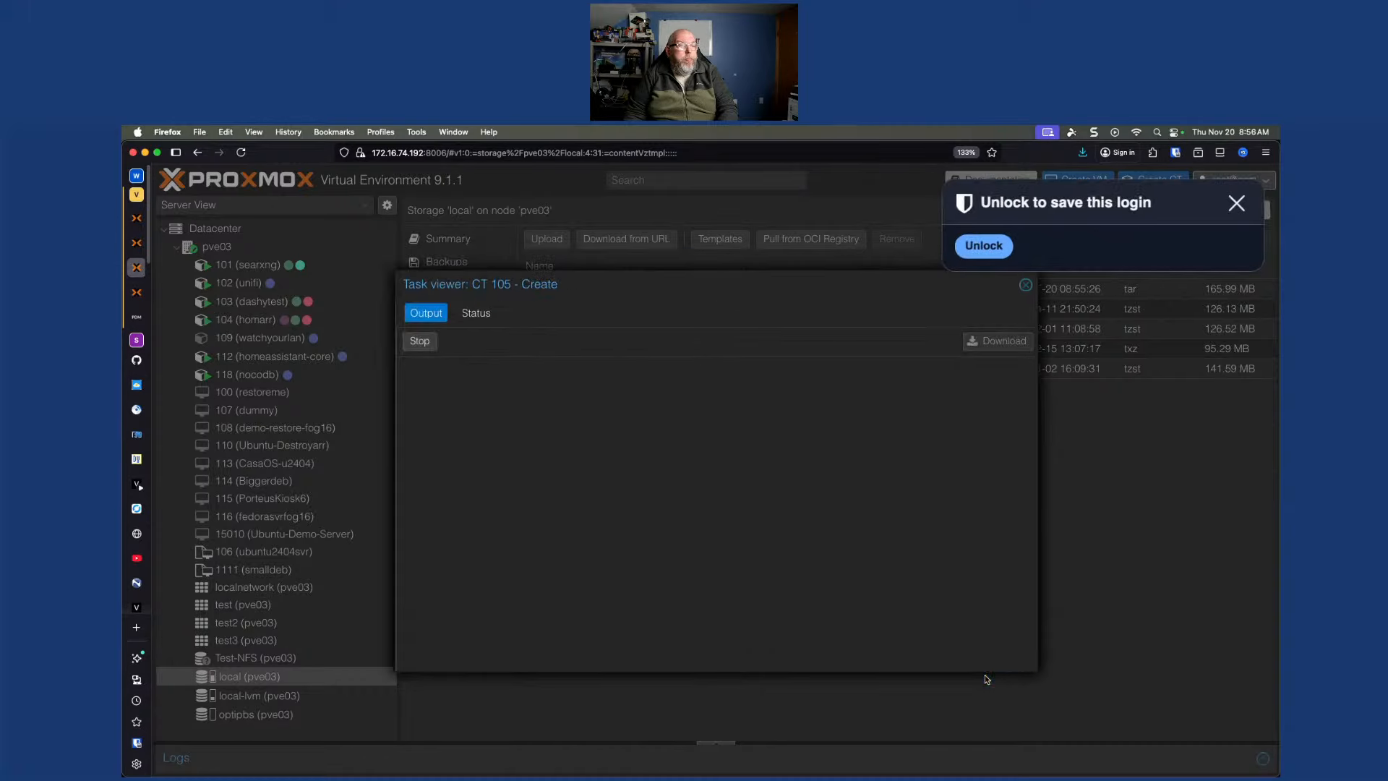
{"action": "left_click", "coordinate": [1236, 205]}
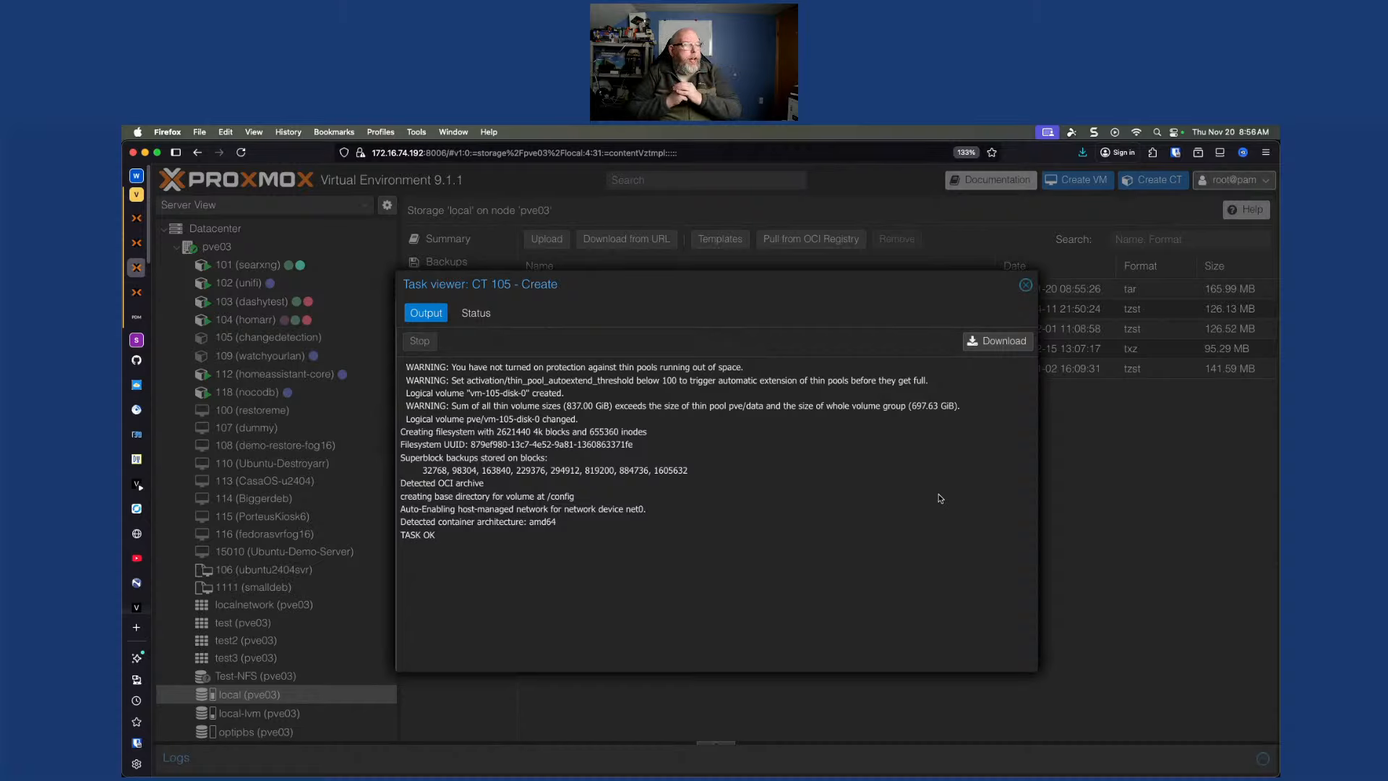
{"action": "left_click", "coordinate": [1026, 284]}
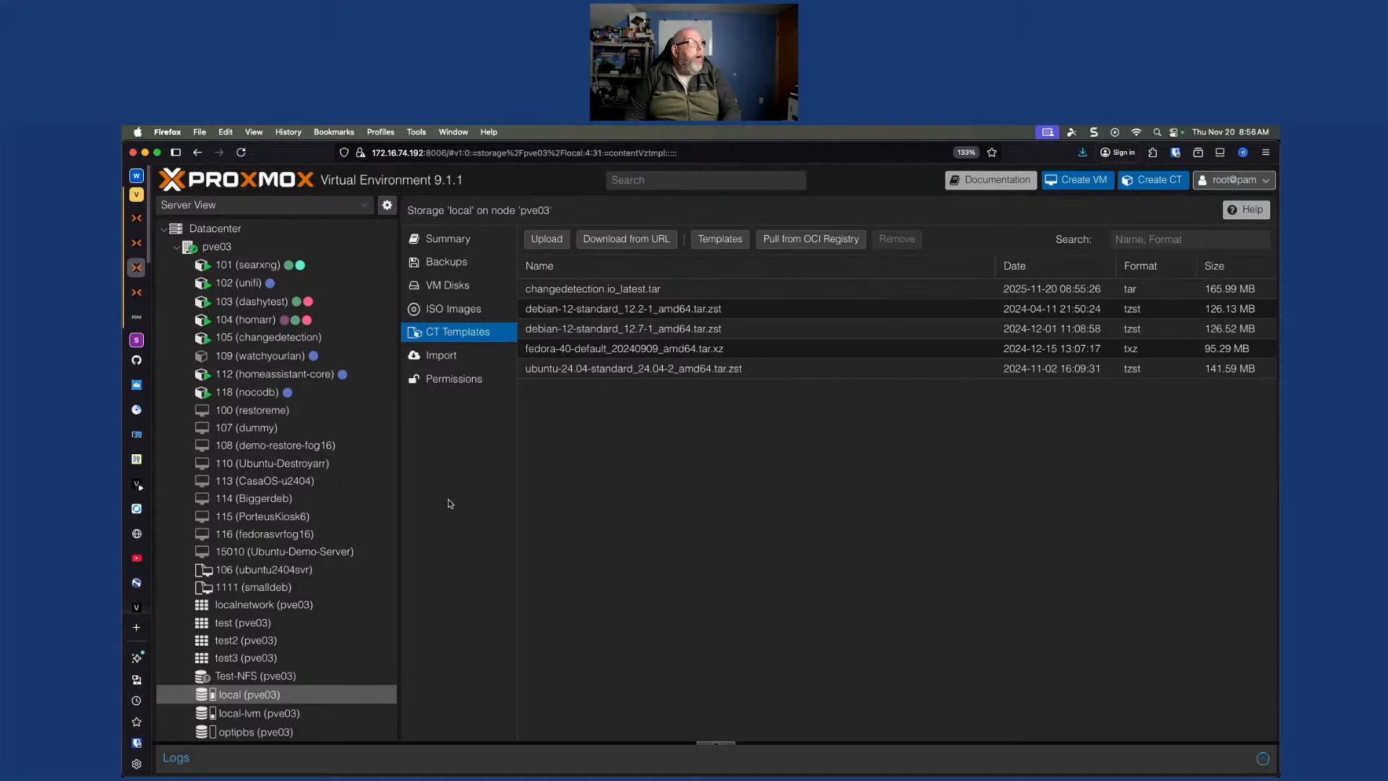
Open the console of container 105 (changedetection) on node pve03
{"action": "left_click", "coordinate": [297, 337]}
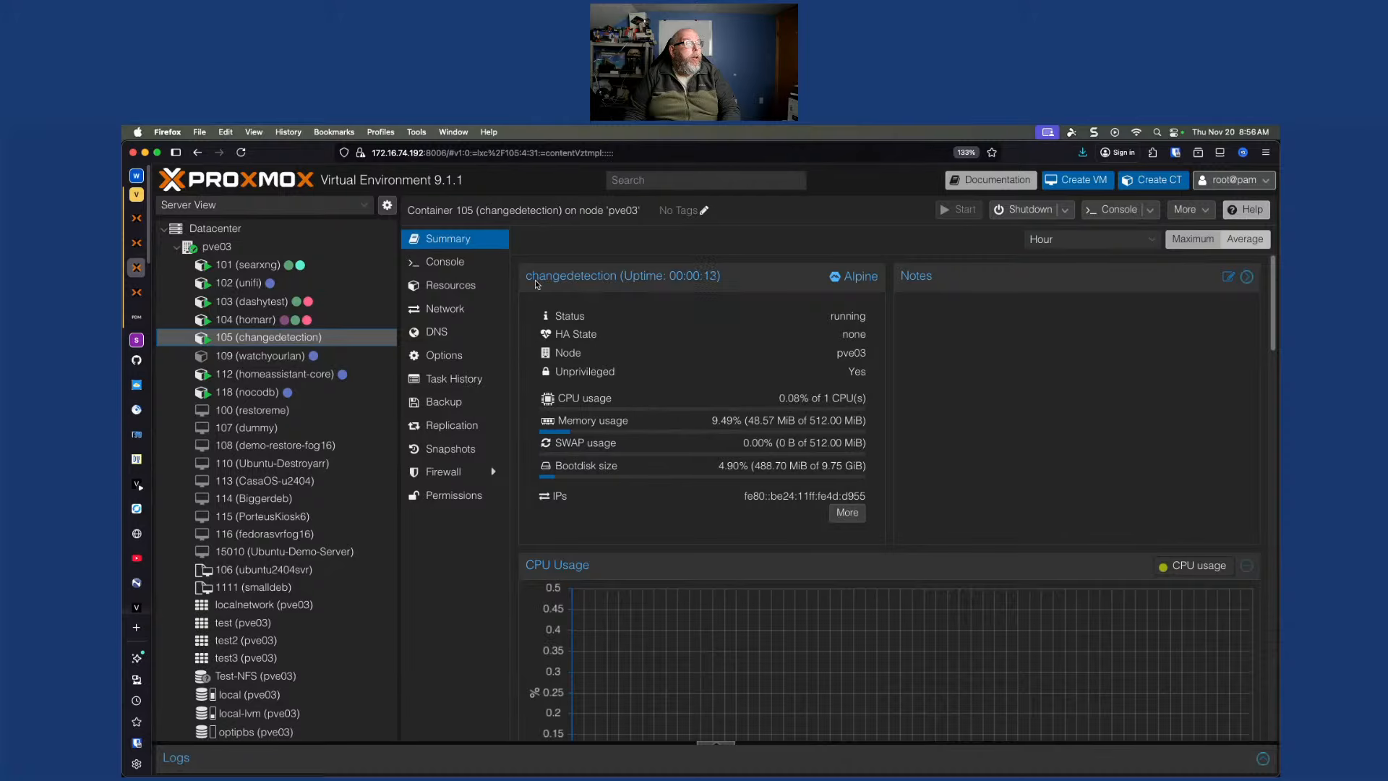
{"action": "left_click", "coordinate": [458, 265]}
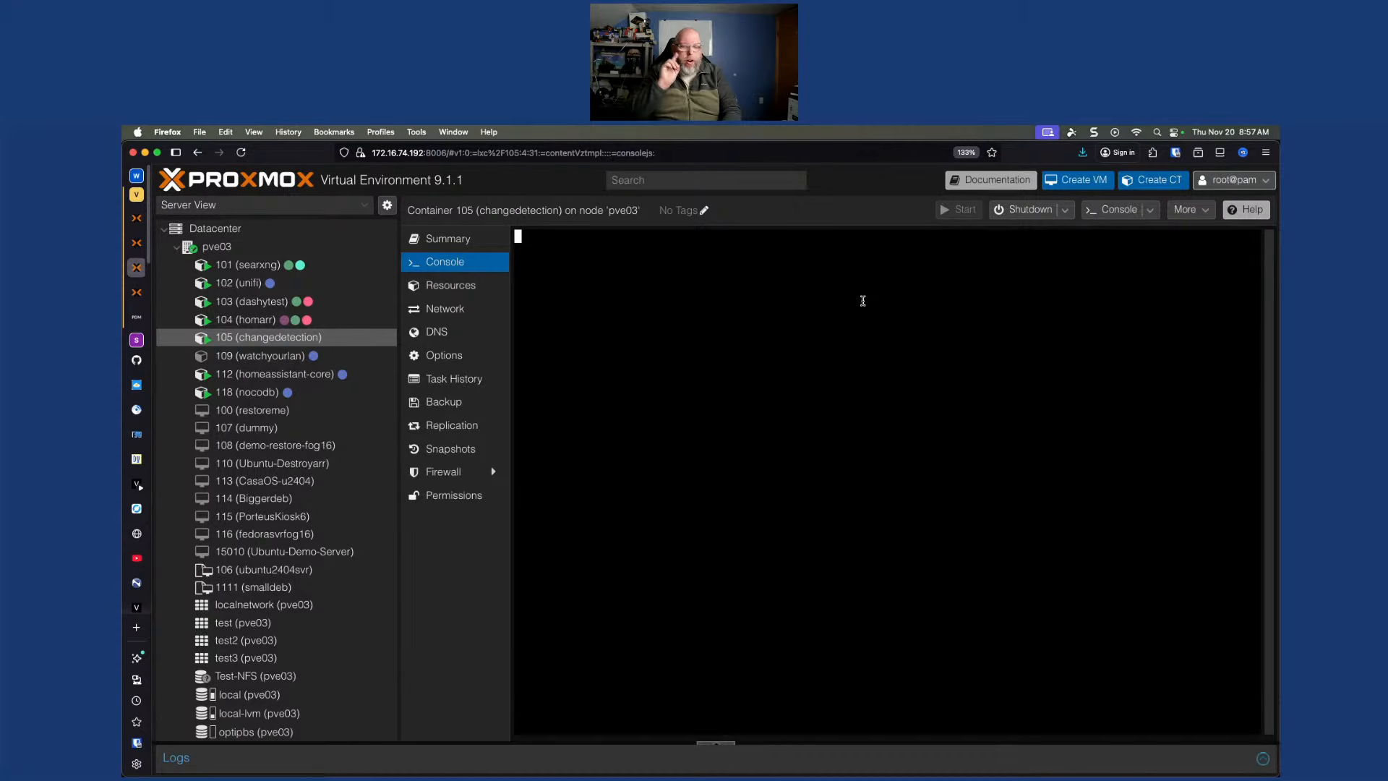
Switch to an empty desktop, launch Terminal, and enlarge its window and text size
{"action": "key", "text": "ctrl+Right"}
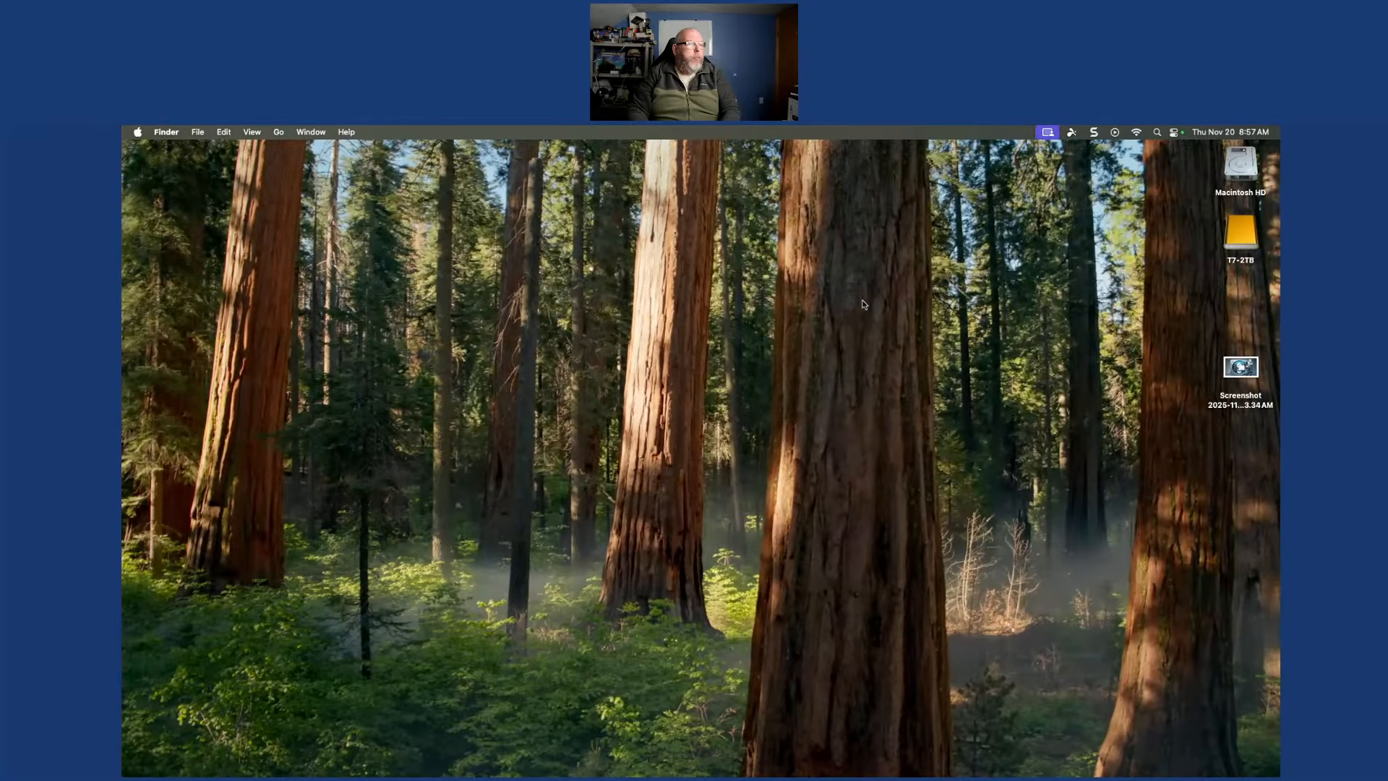
{"action": "key", "text": "super+space"}
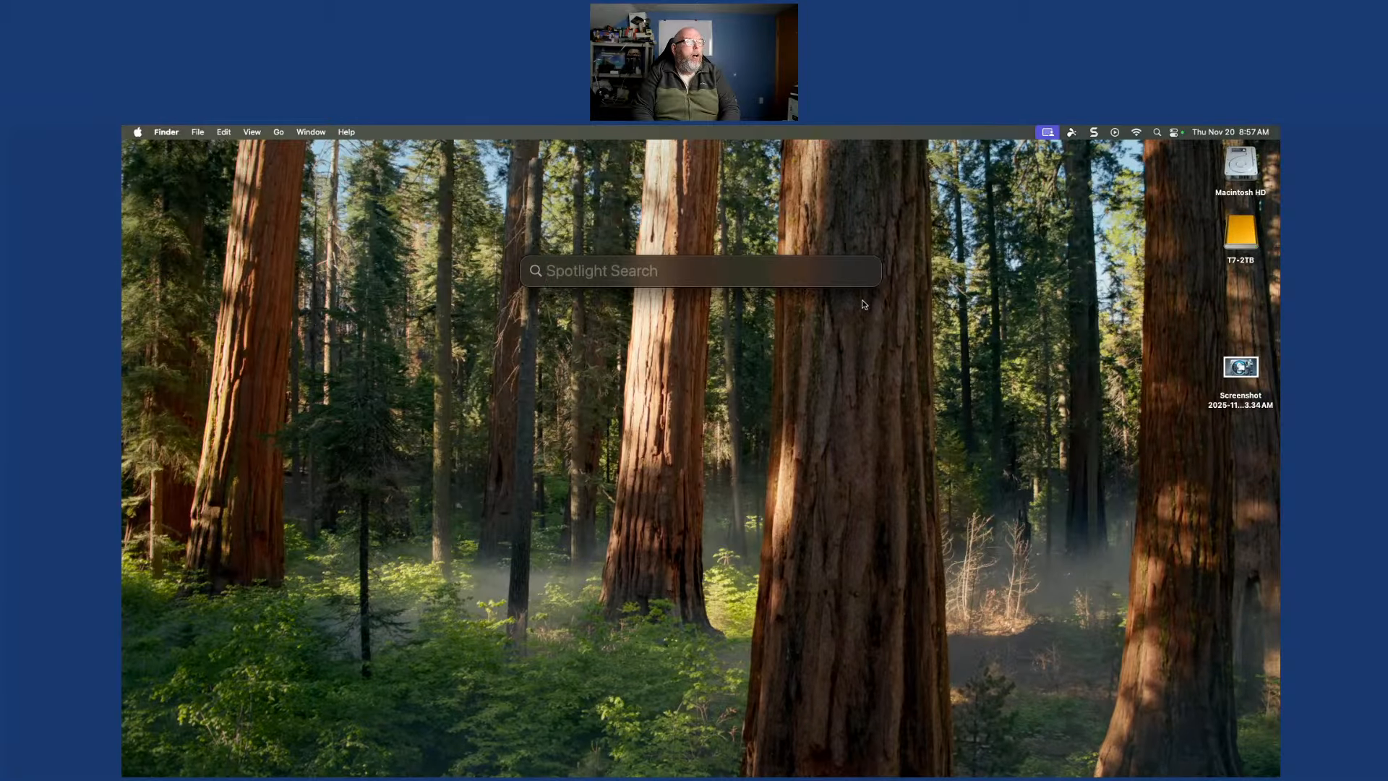
{"action": "type", "text": "terminal"}
{"action": "key", "text": "Return"}
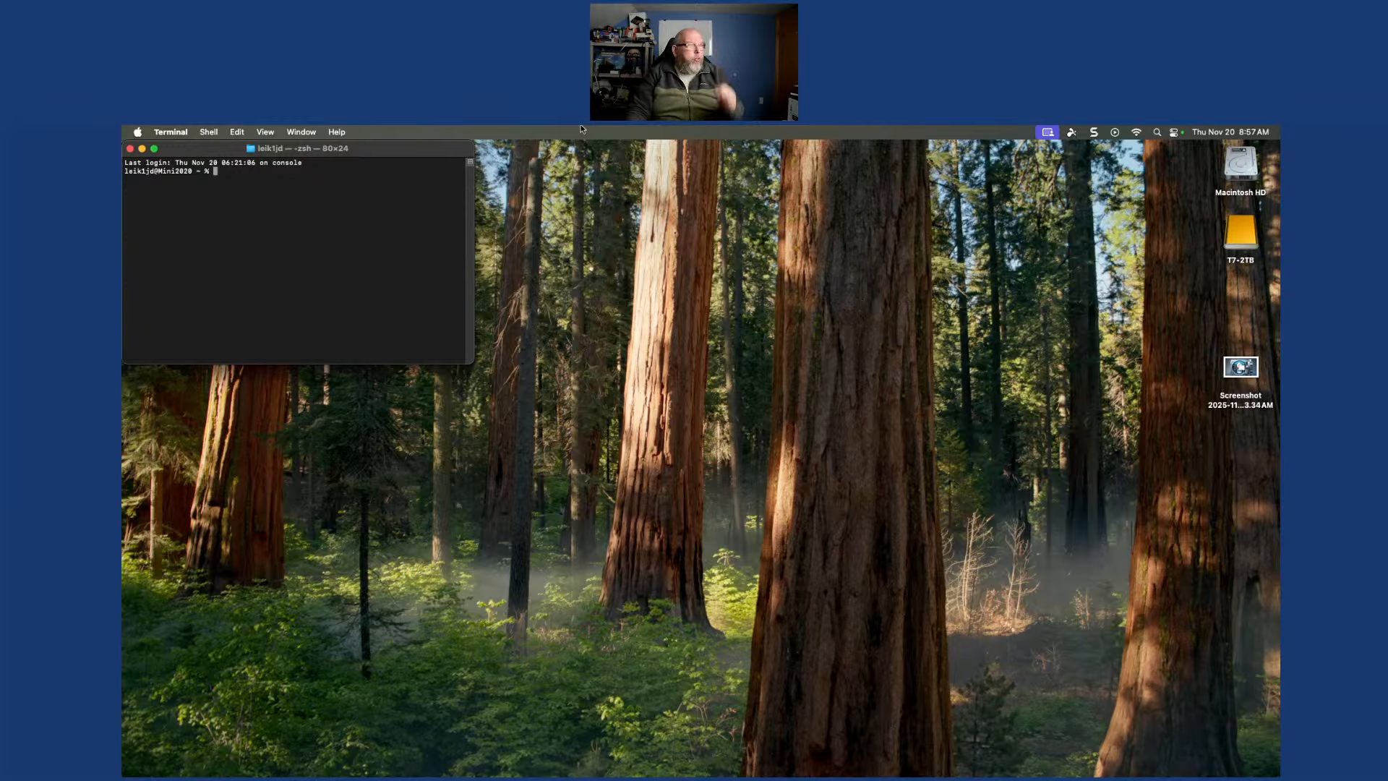
{"action": "key", "text": "super+plus"}
{"action": "key", "text": "super+plus"}
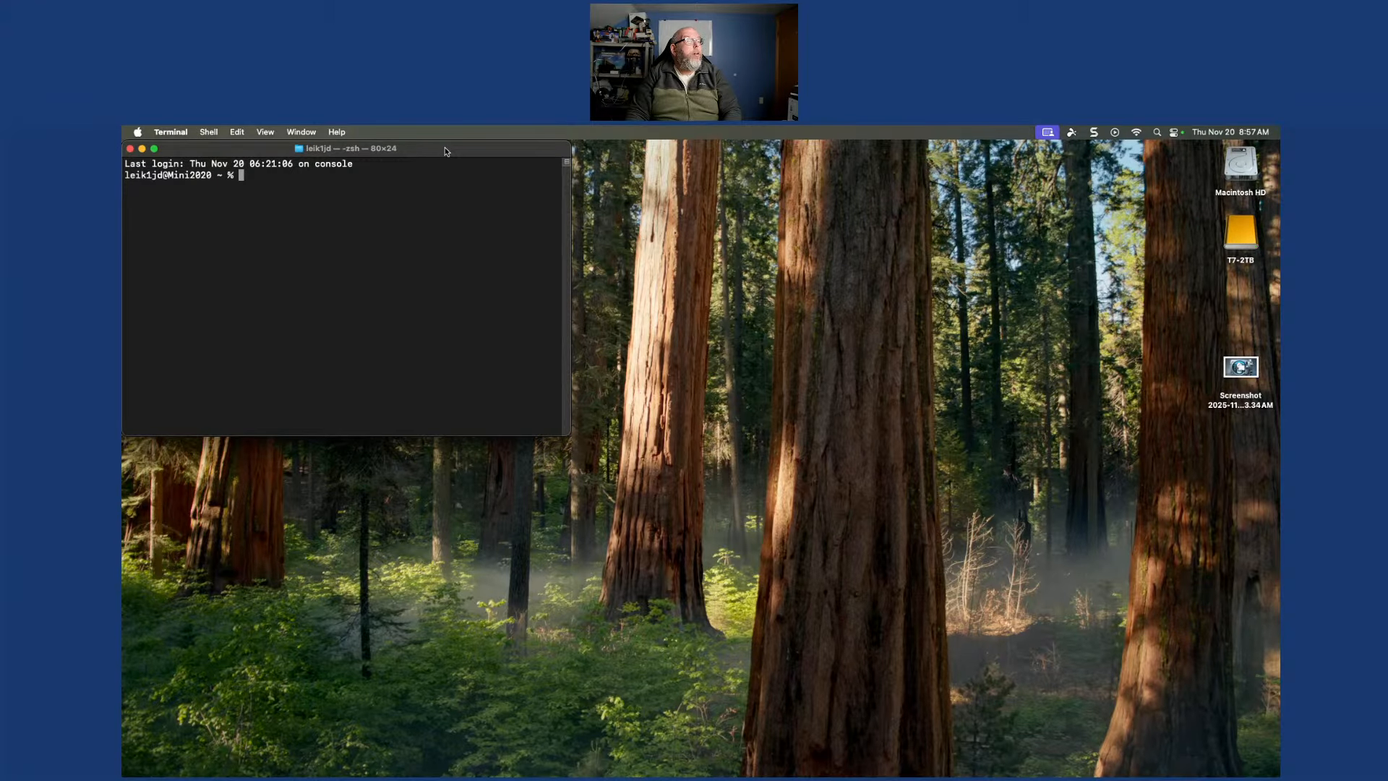
{"action": "double_click", "coordinate": [446, 152]}
{"action": "key", "text": "super+plus"}
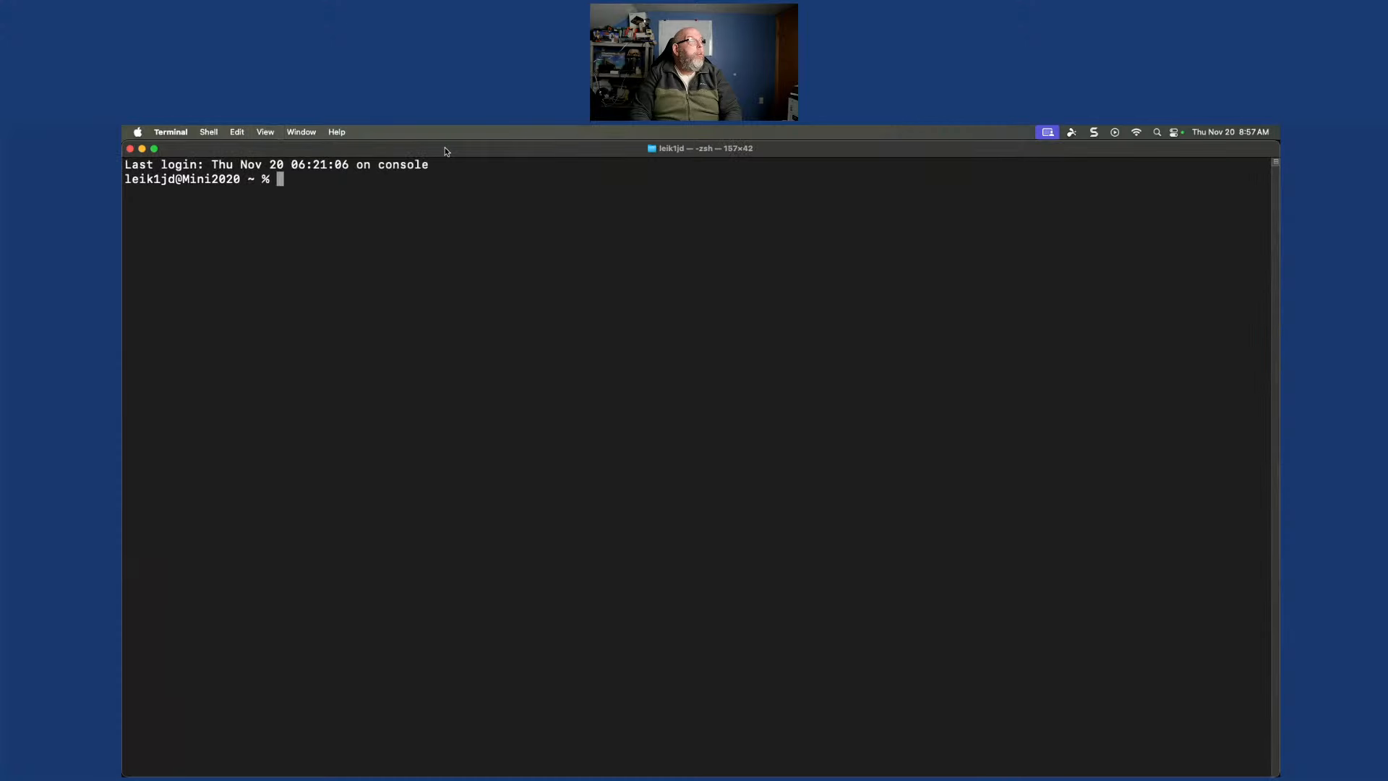
{"action": "key", "text": "super+plus"}
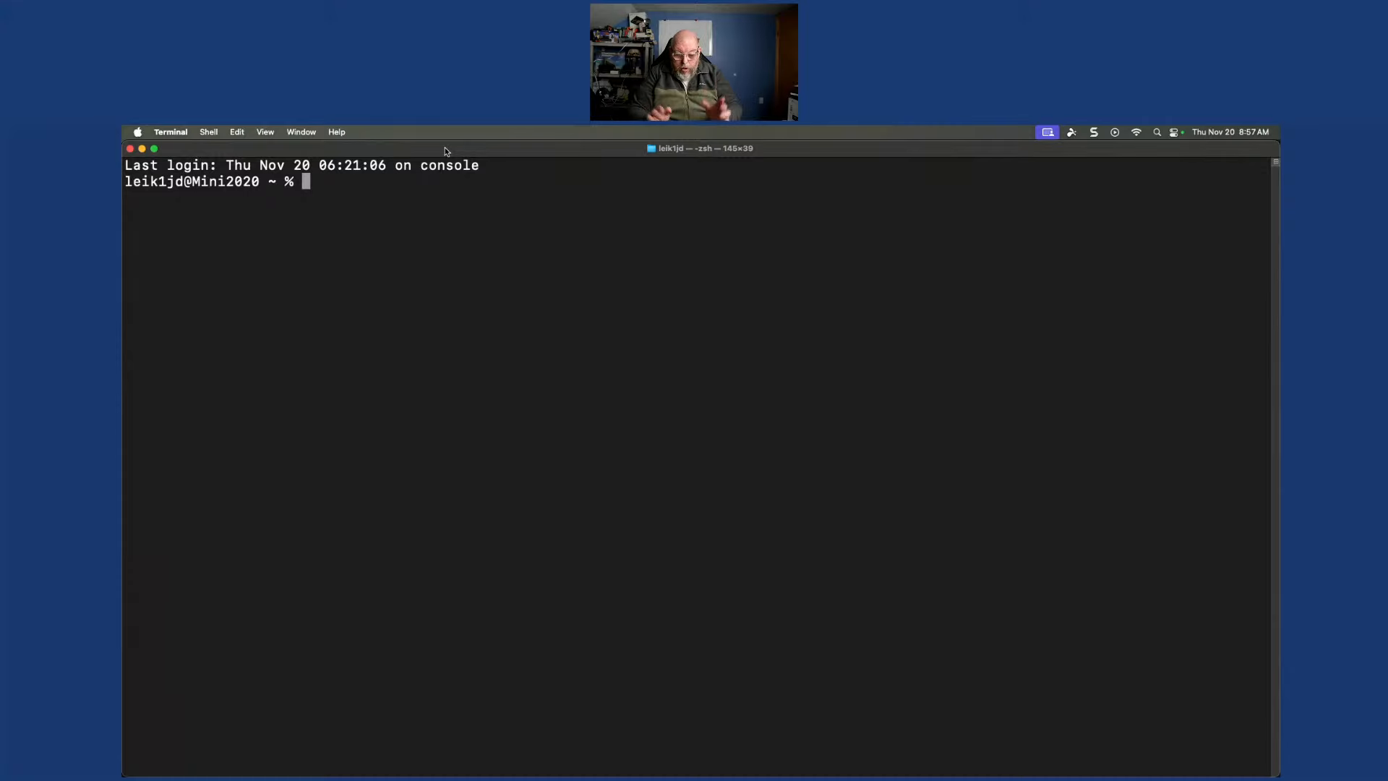
{"action": "type", "text": "ssh"}
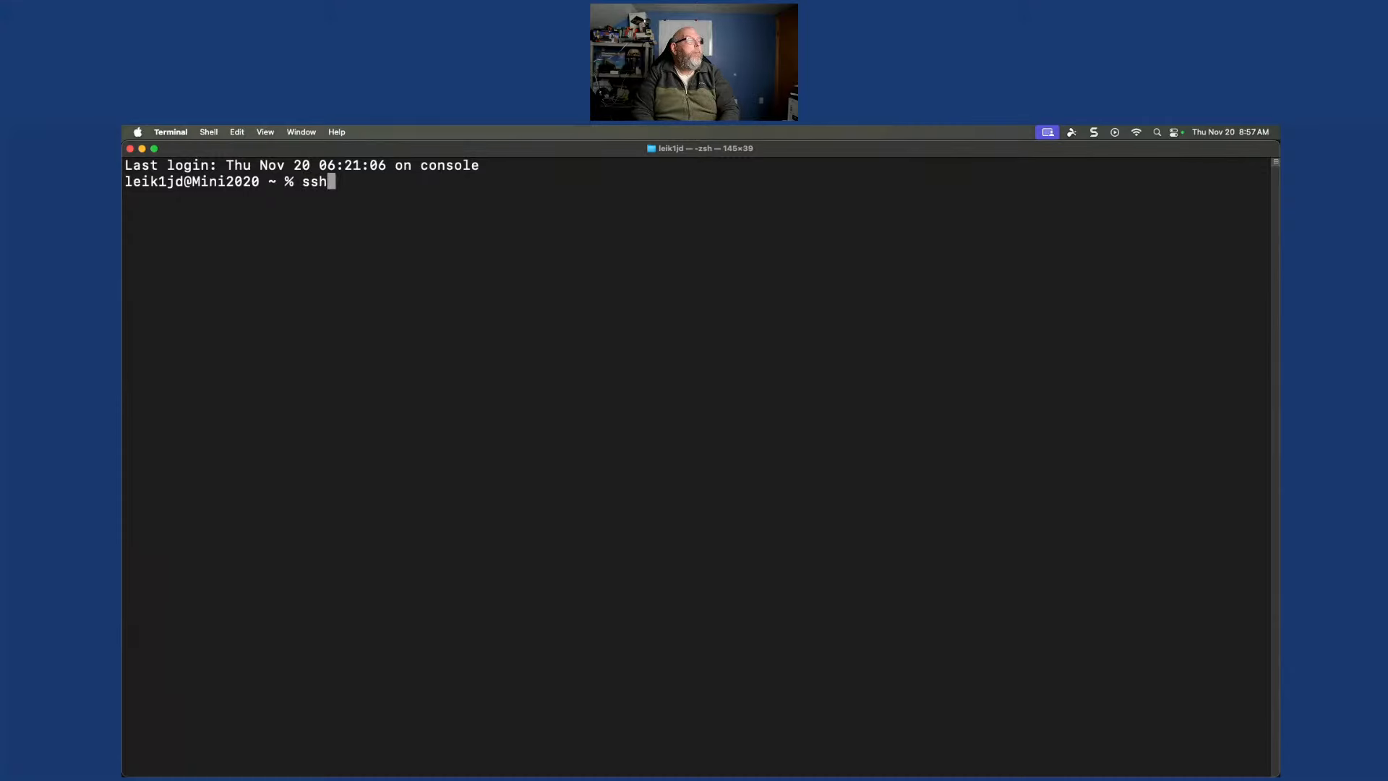
{"action": "type", "text": " root@172"}
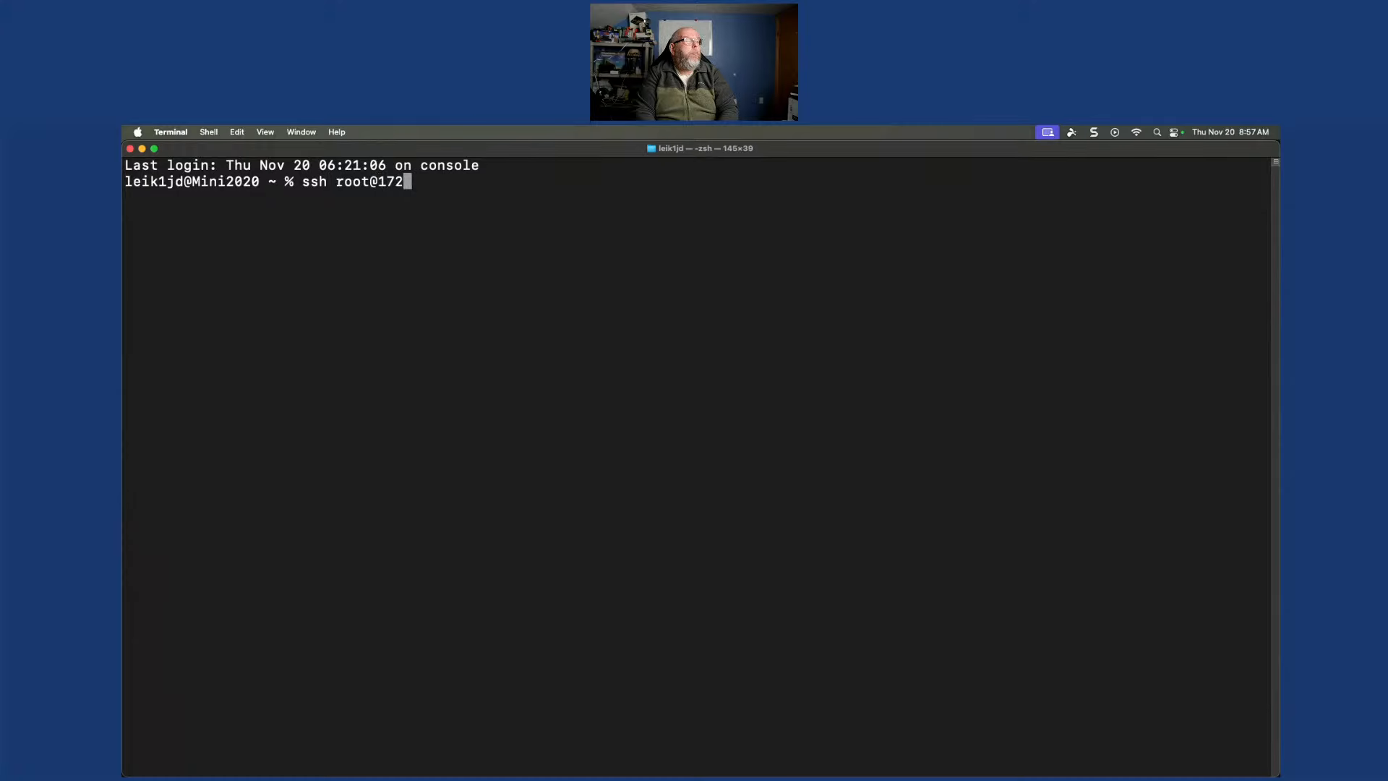
{"action": "type", "text": ".16.74.192"}
{"action": "key", "text": "Return"}
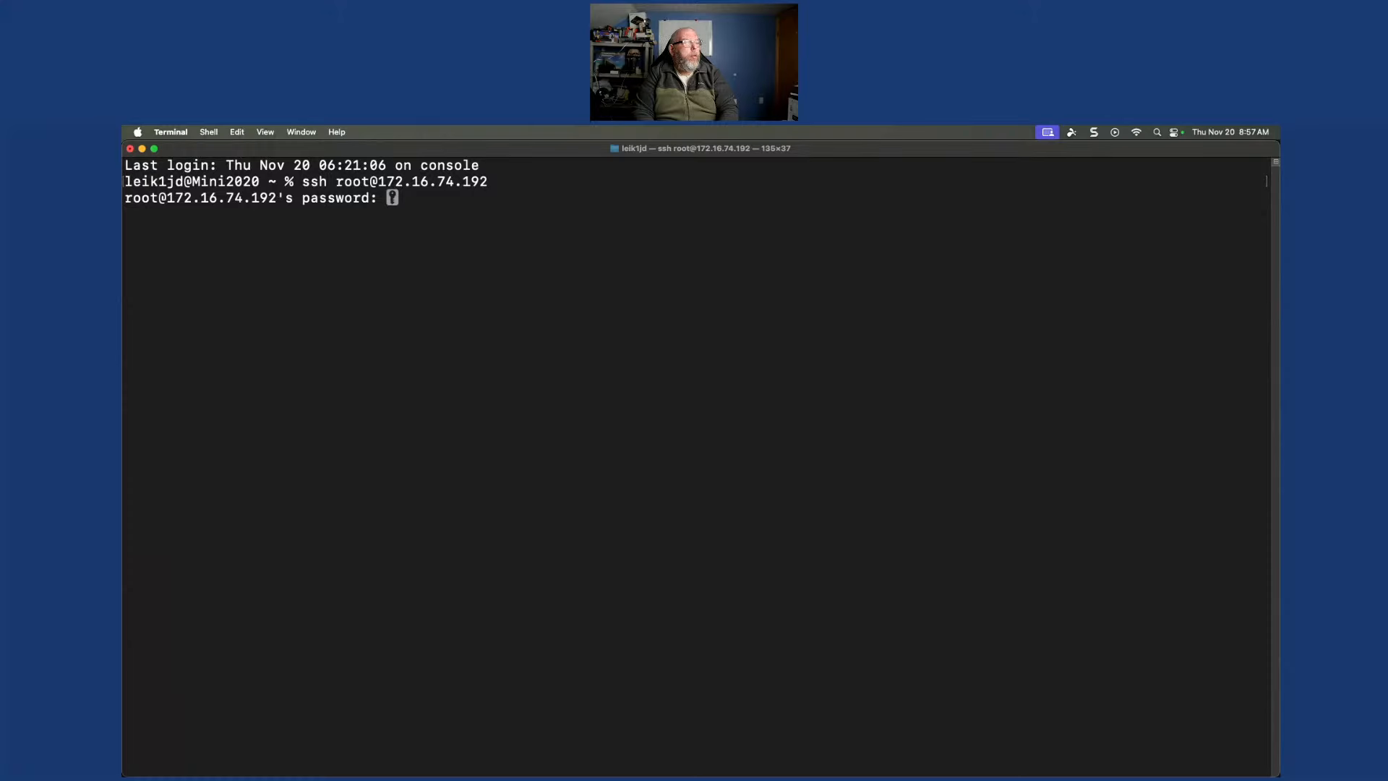
{"action": "key", "text": "Return"}
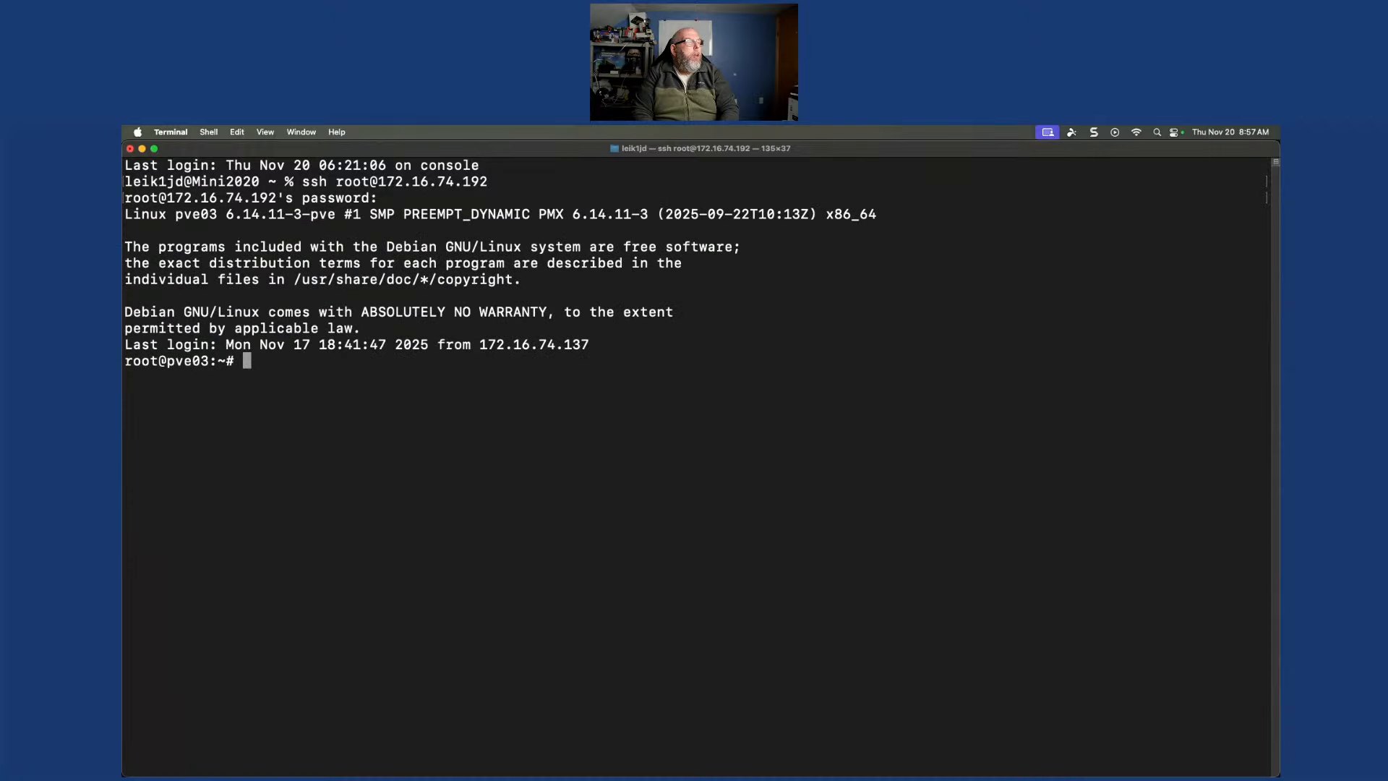
List the node's containers with pct list and highlight the changedetection entry's name and VMID
{"action": "type", "text": "pct list"}
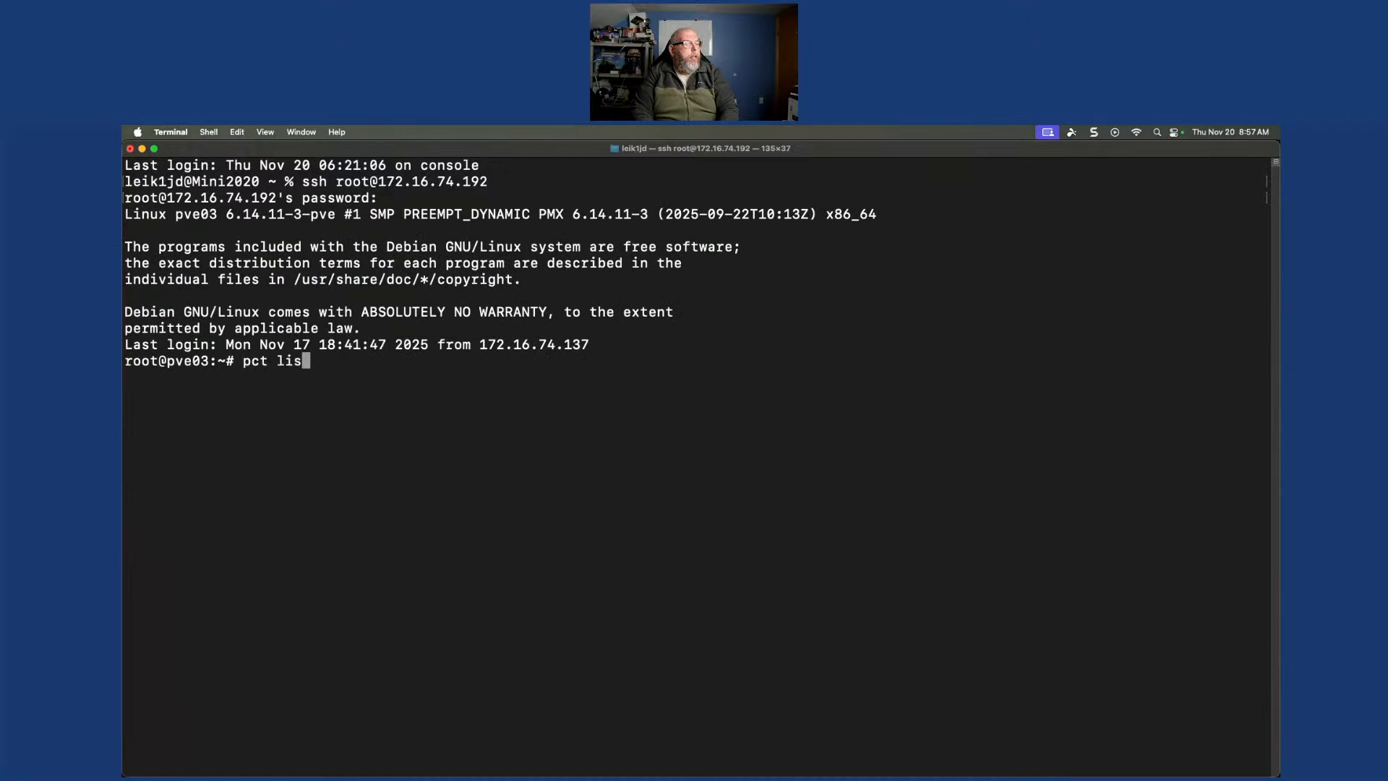
{"action": "key", "text": "Return"}
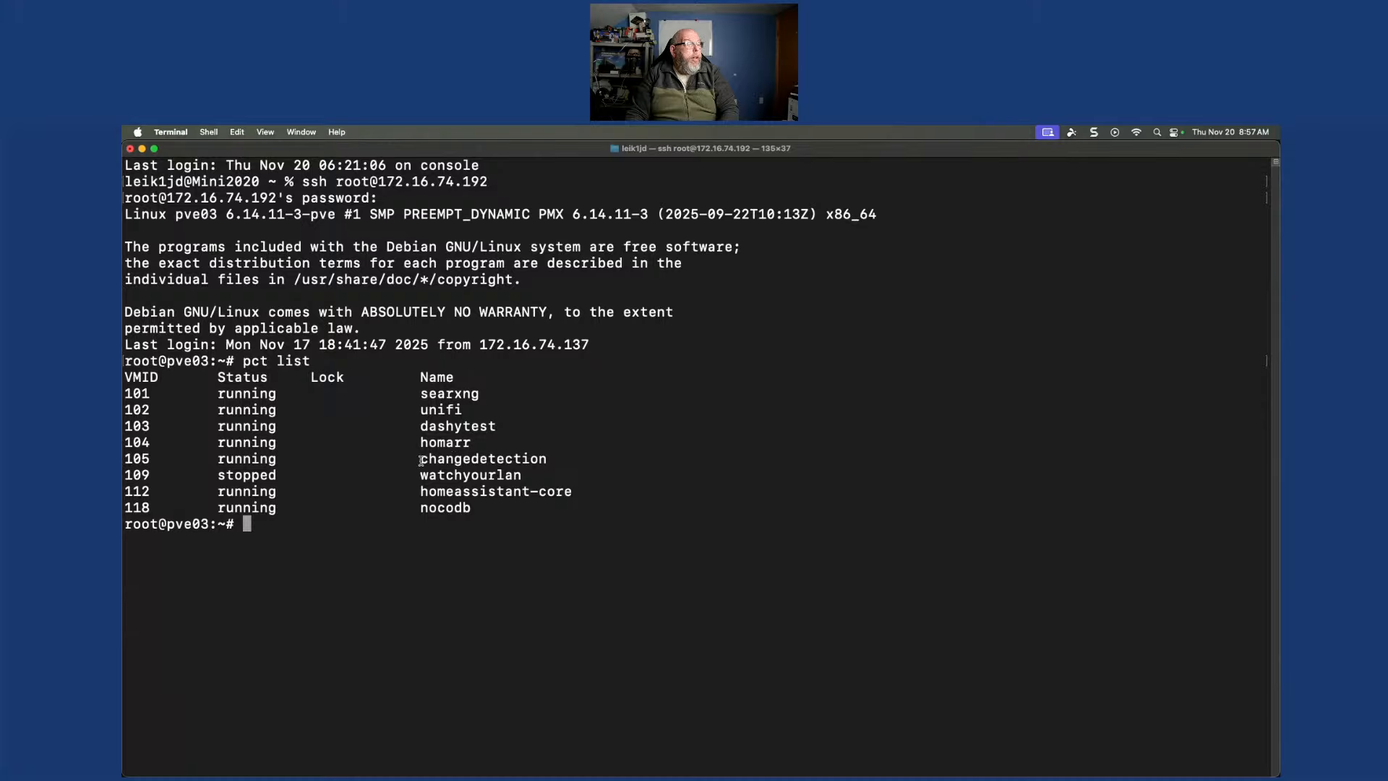
{"action": "left_click_drag", "start_coordinate": [420, 458], "coordinate": [631, 455]}
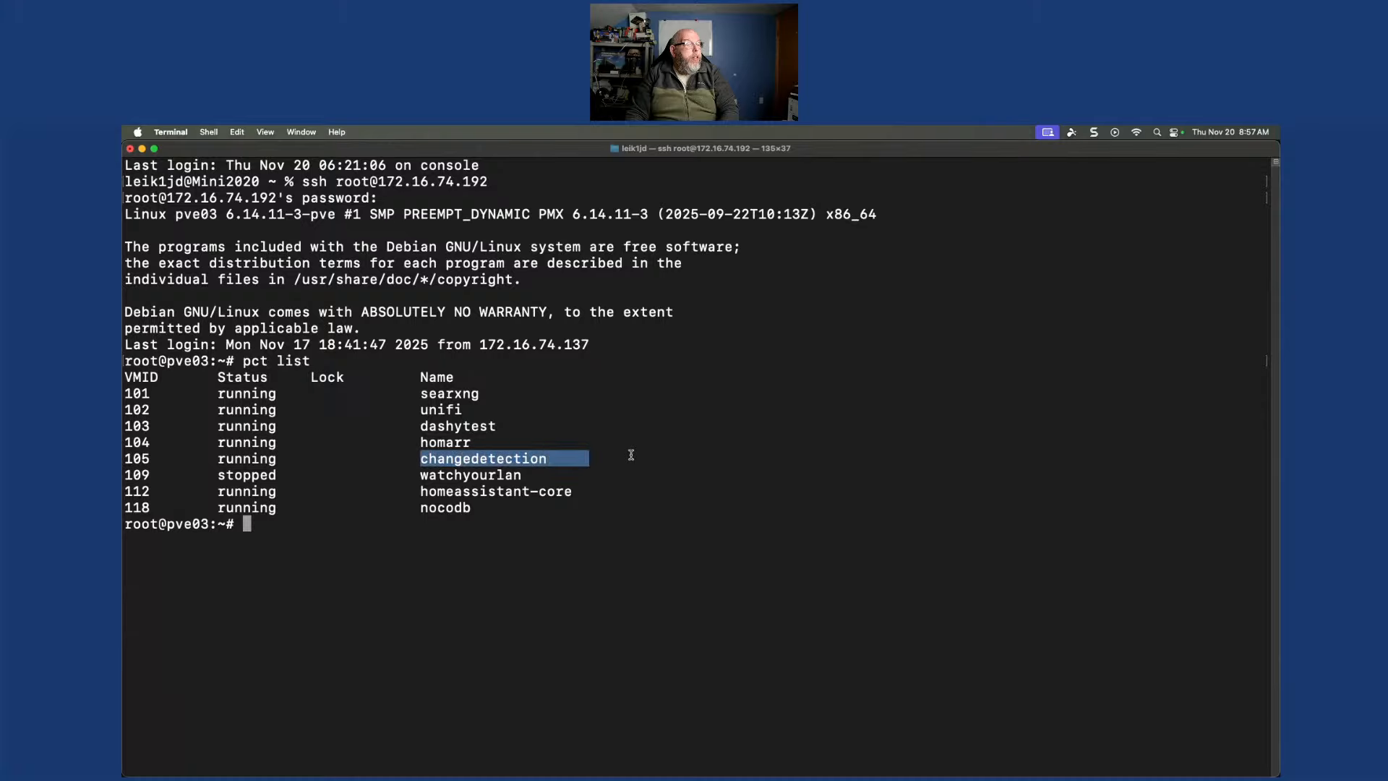
{"action": "double_click", "coordinate": [141, 457]}
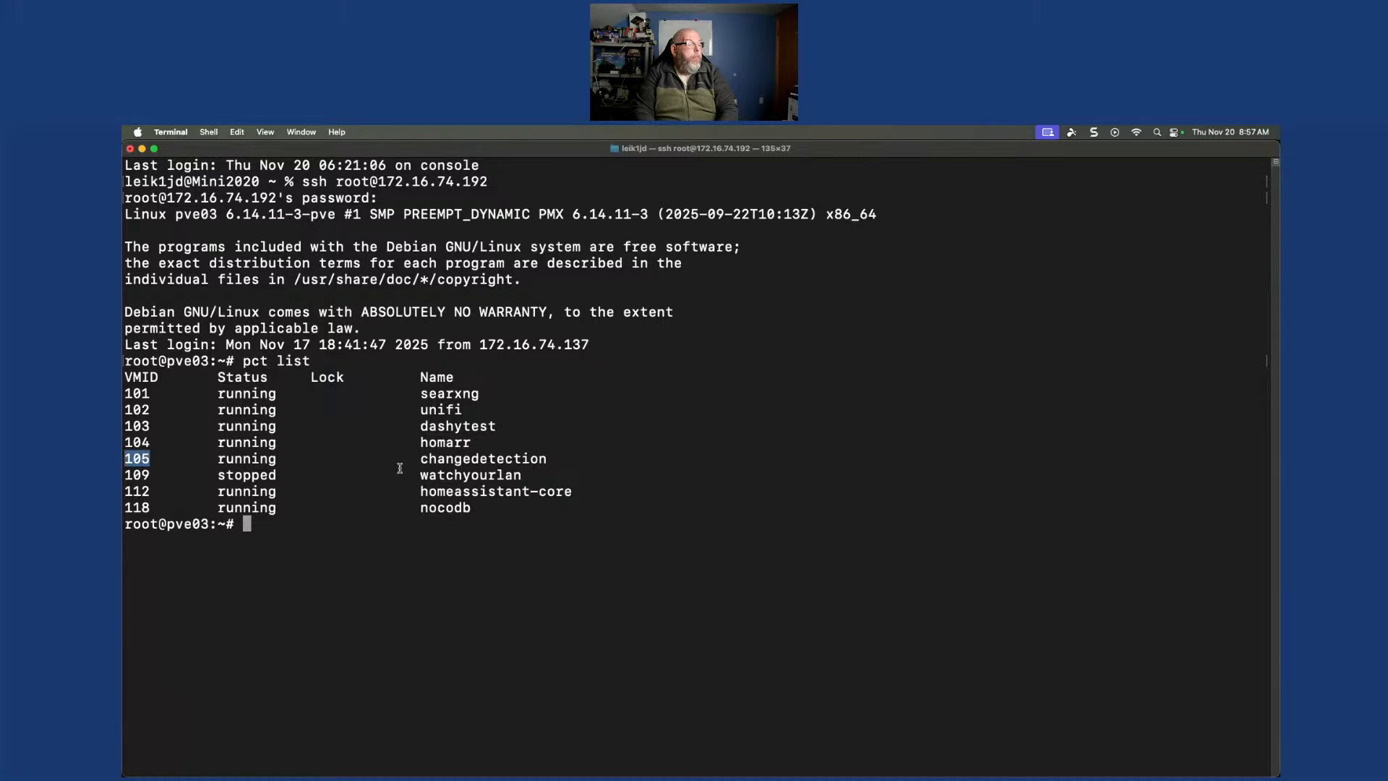
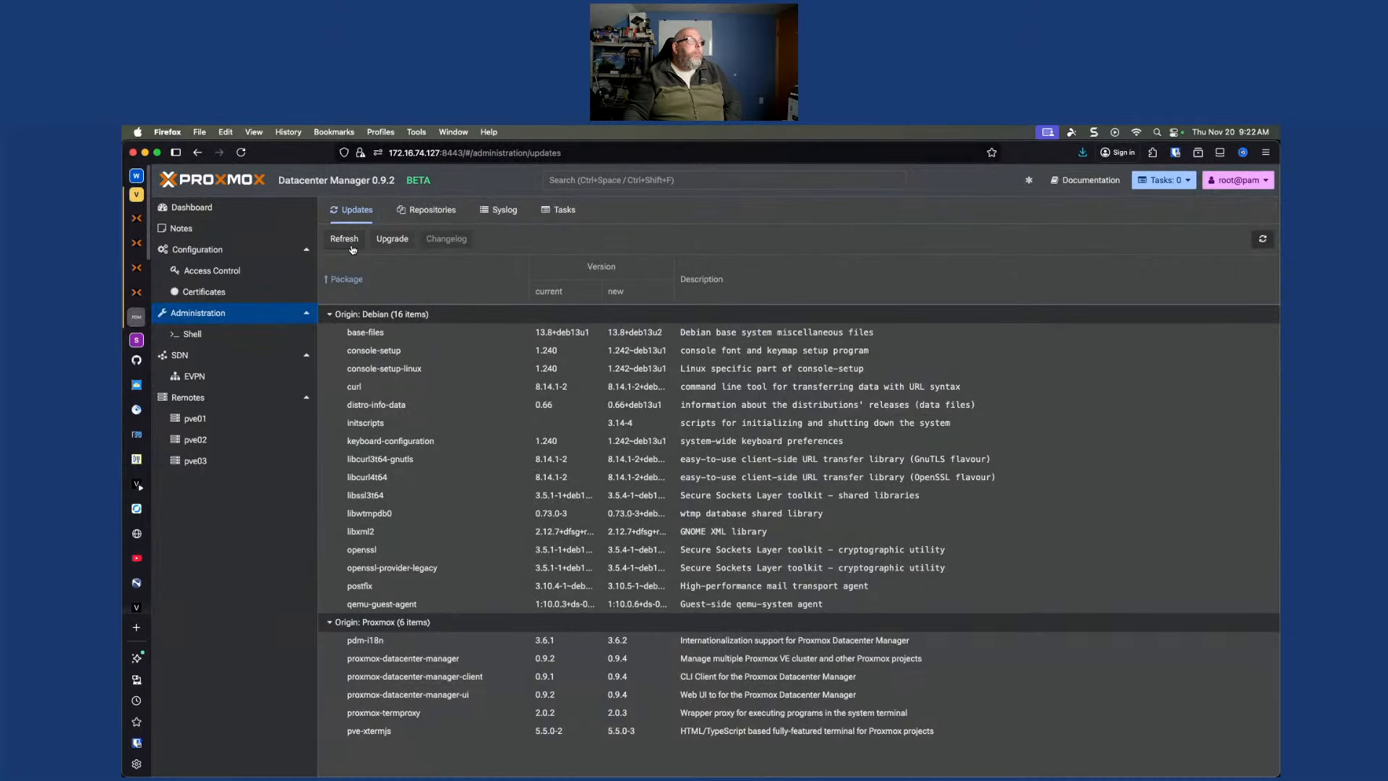
Refresh the package database in Proxmox Datacenter Manager, close the task viewer, and reload the page
{"action": "left_click", "coordinate": [348, 245]}
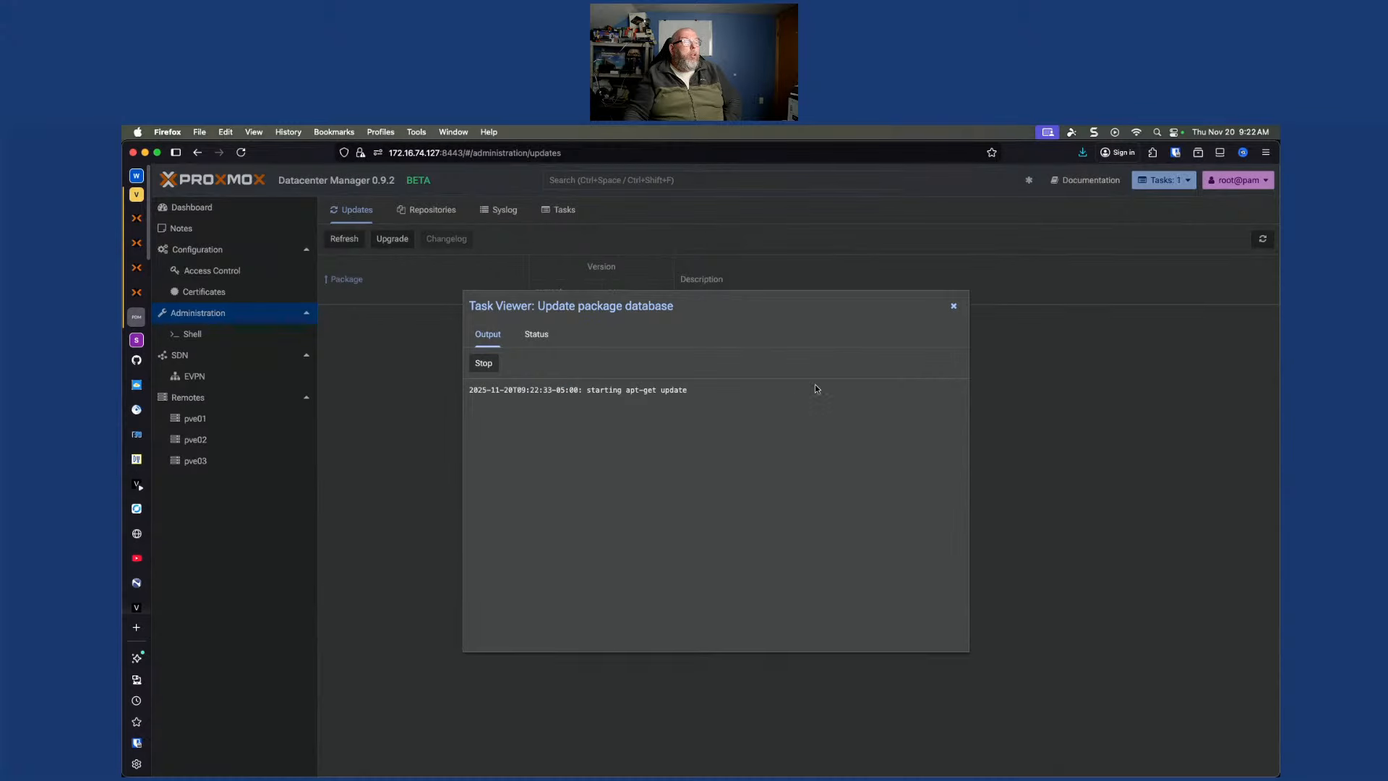
{"action": "left_click", "coordinate": [954, 306]}
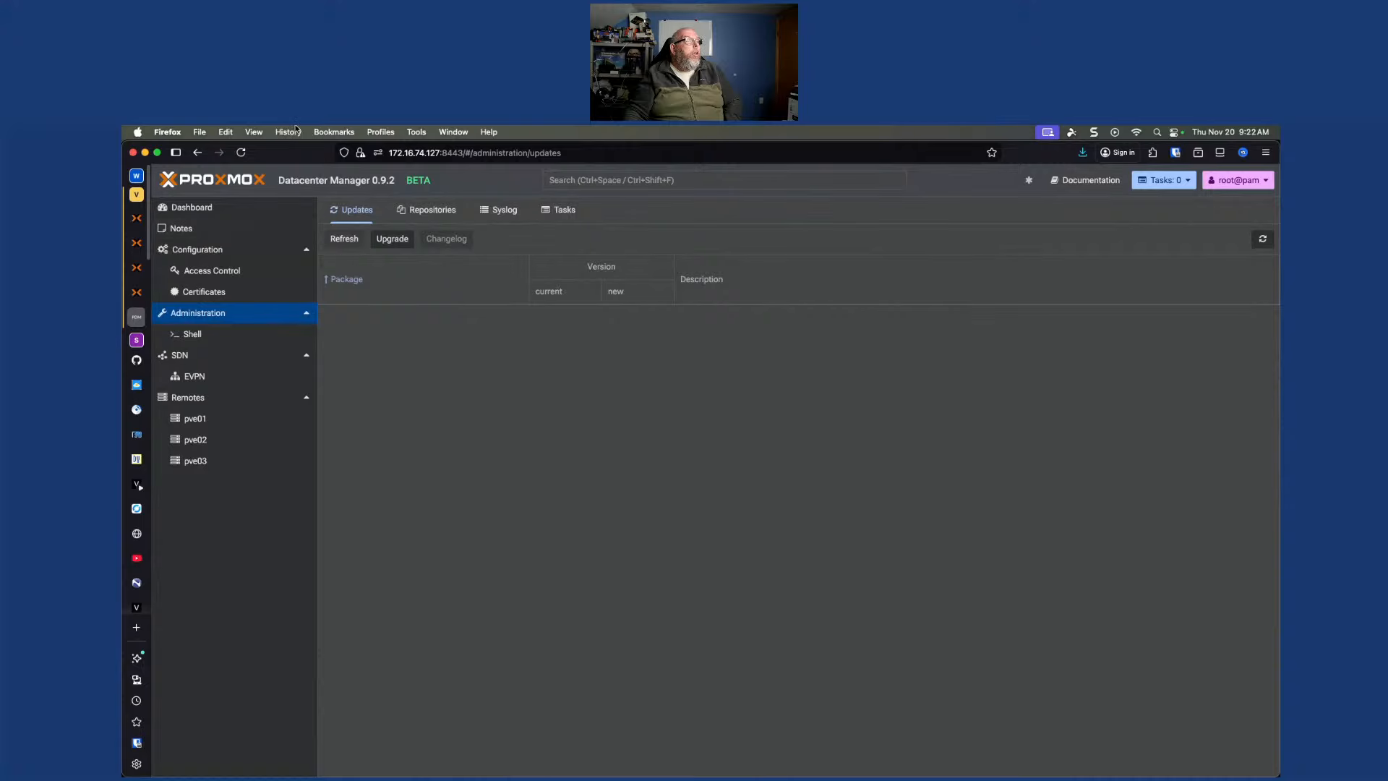
{"action": "left_click", "coordinate": [242, 152]}
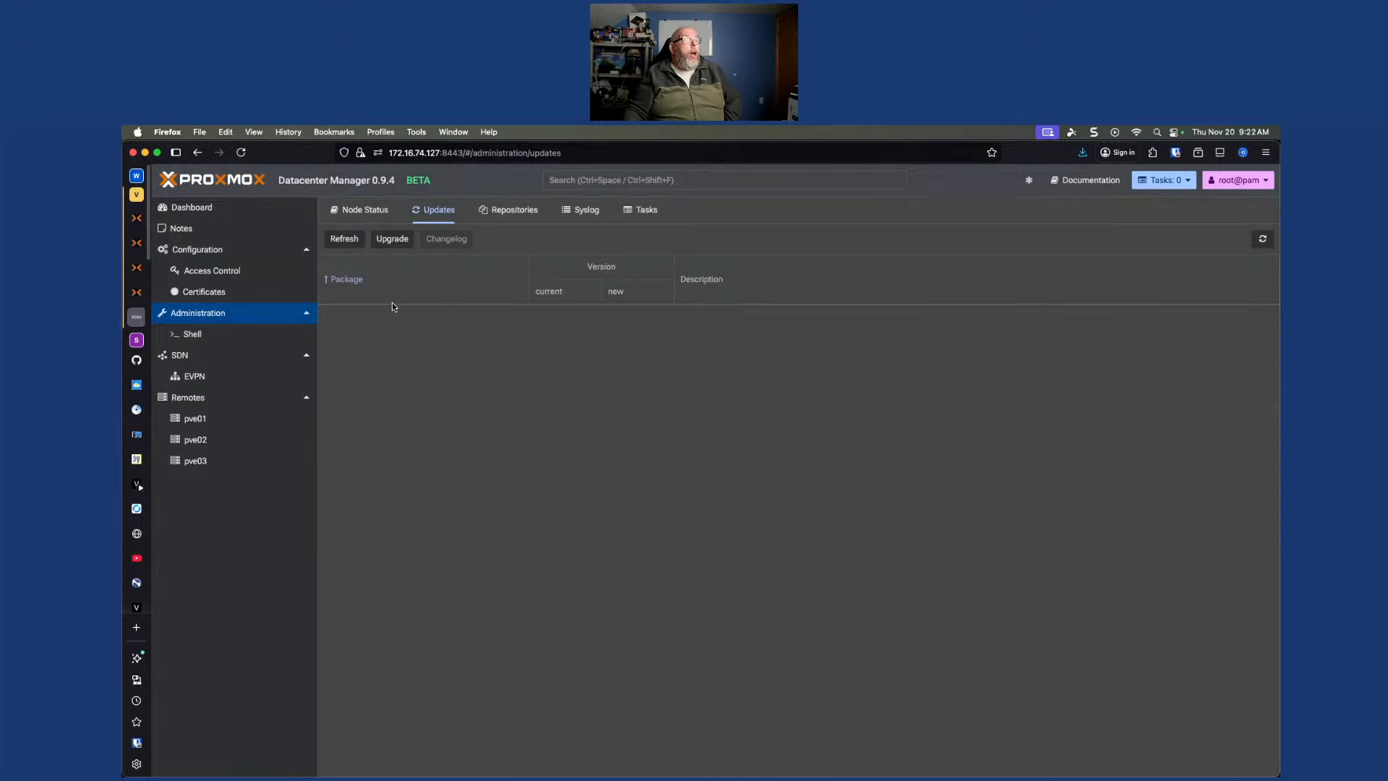
Look at the changedetection container's console in the pve03 Proxmox tab and return to the Datacenter Manager updates page
{"action": "left_click", "coordinate": [136, 268]}
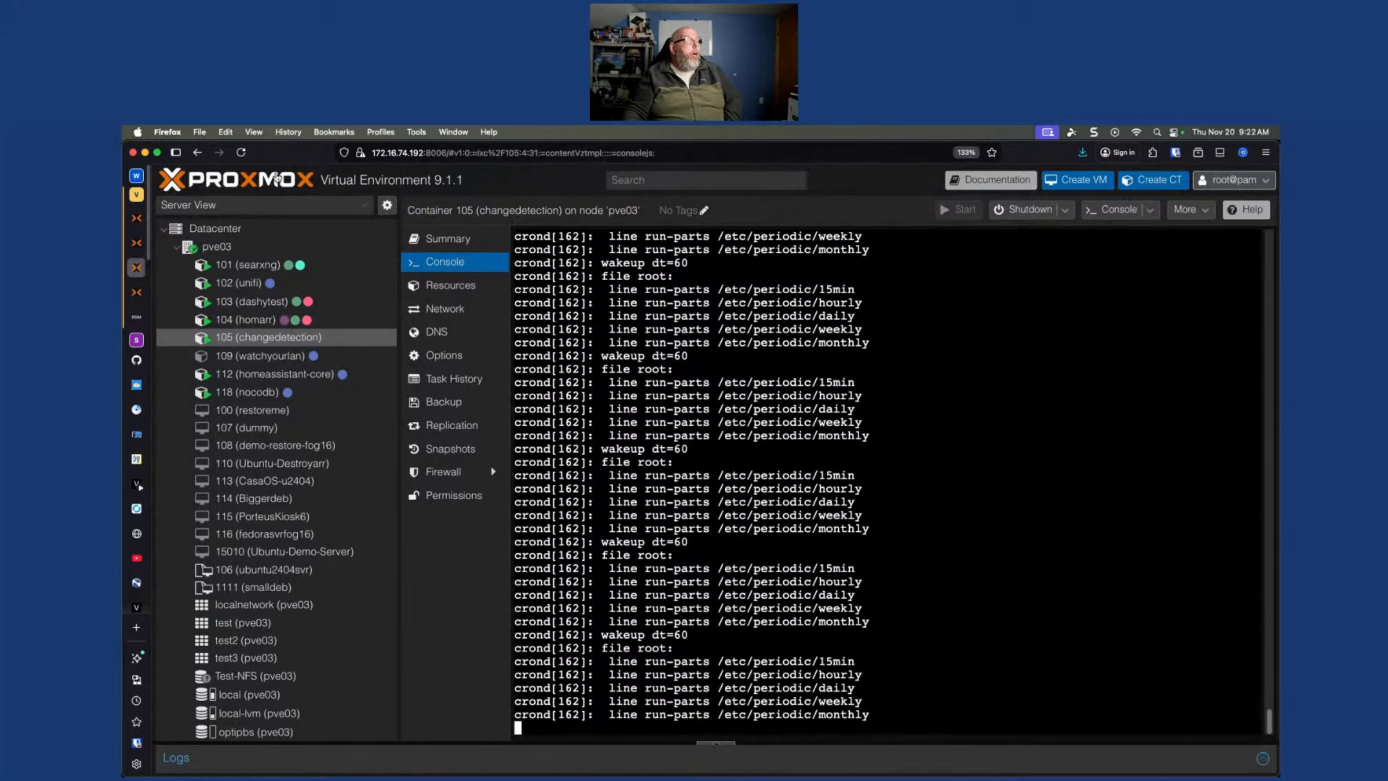
{"action": "left_click", "coordinate": [136, 320]}
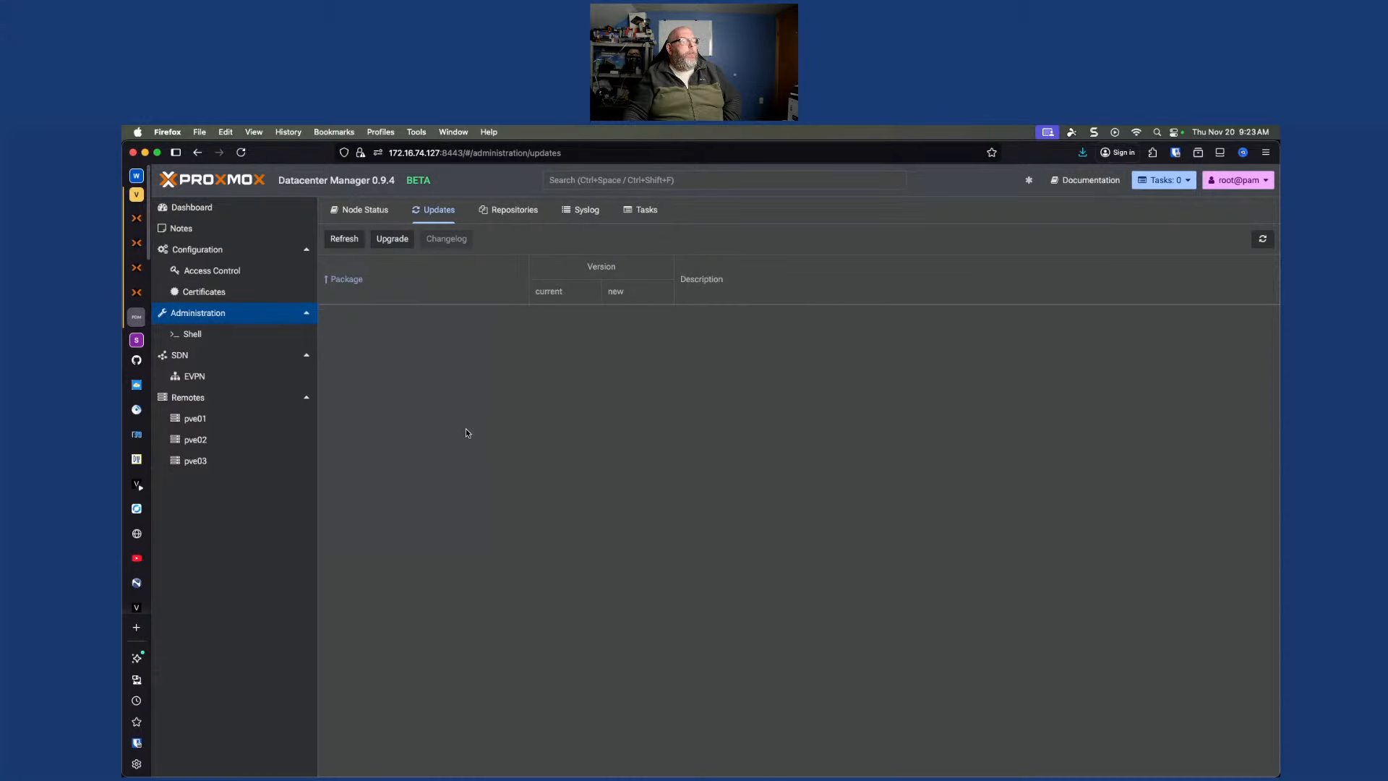
Switch to Proxmox Backup Server, open its administration updates list, refresh the package database, and close the task viewer
{"action": "left_click", "coordinate": [136, 292]}
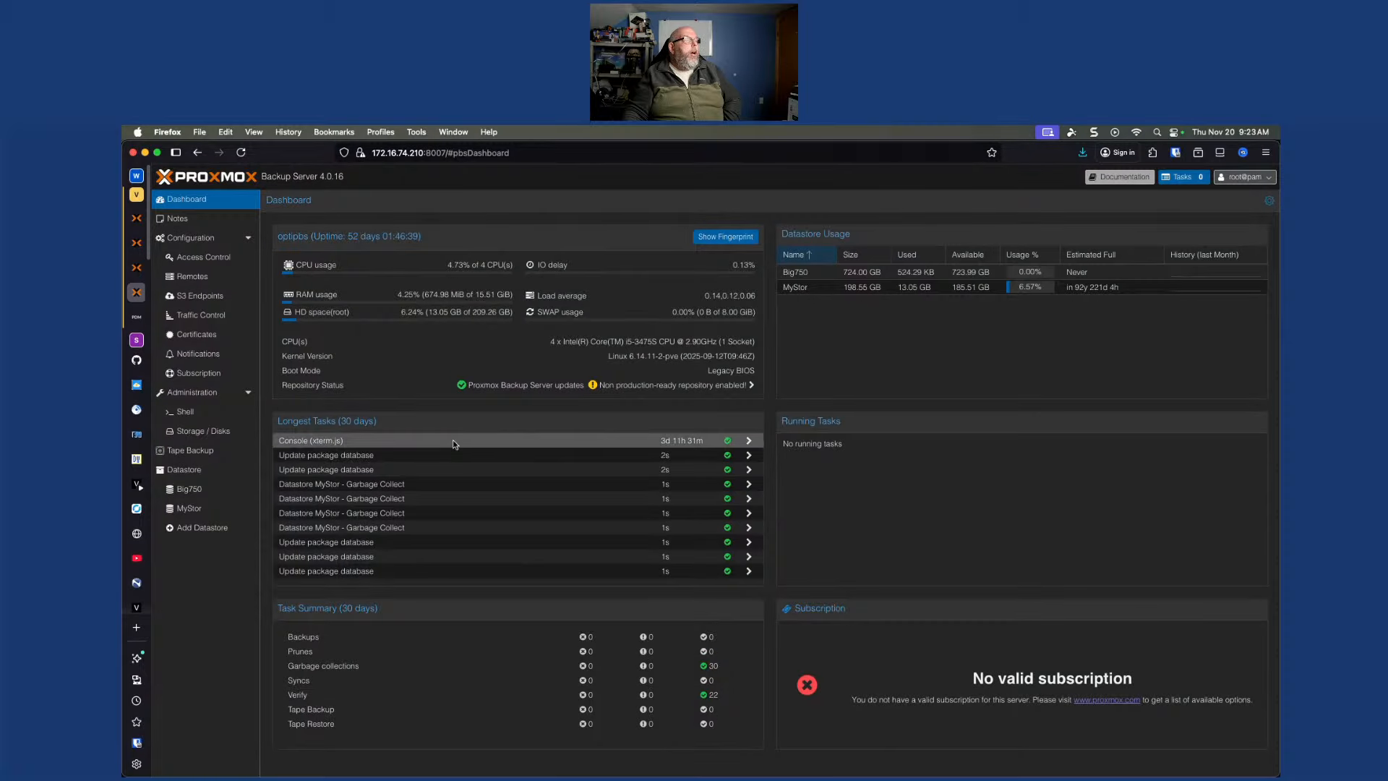
{"action": "left_click", "coordinate": [191, 395]}
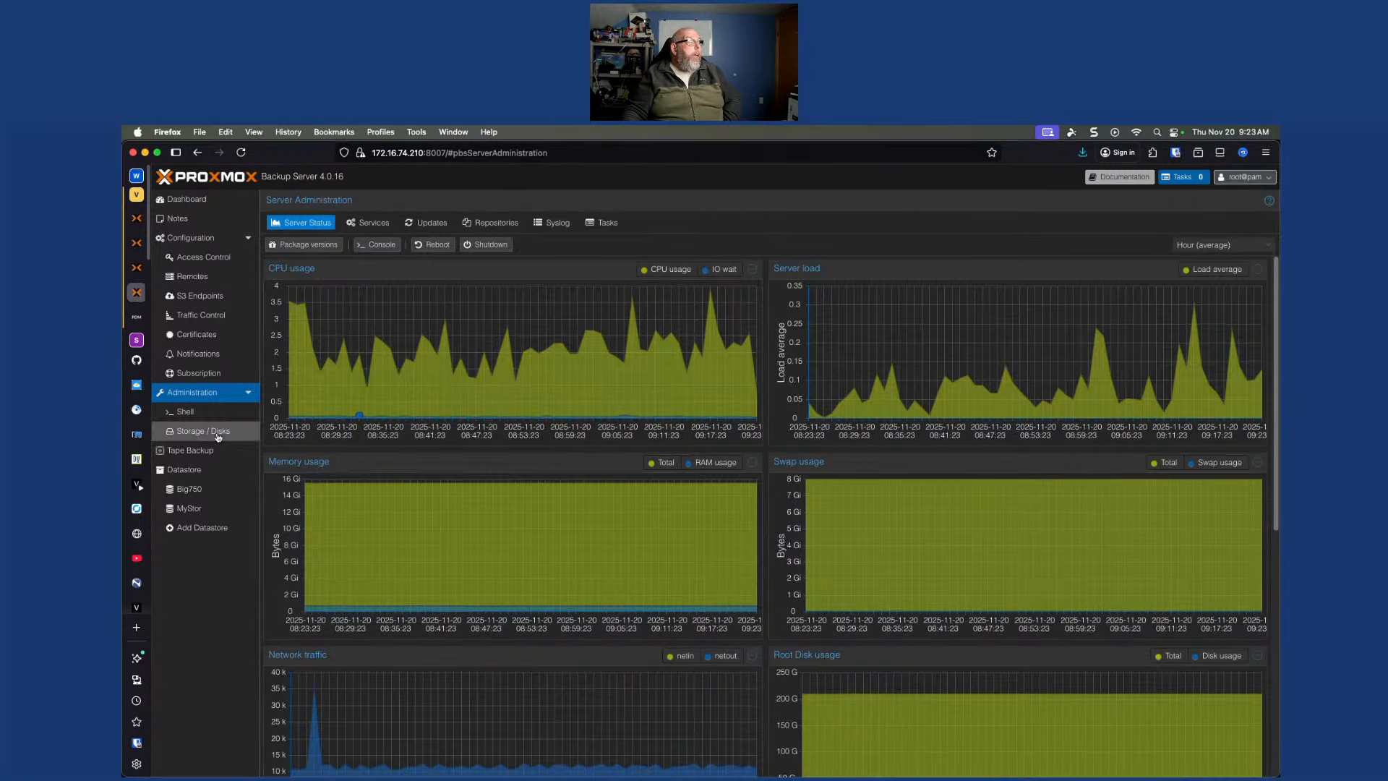
{"action": "left_click", "coordinate": [429, 230]}
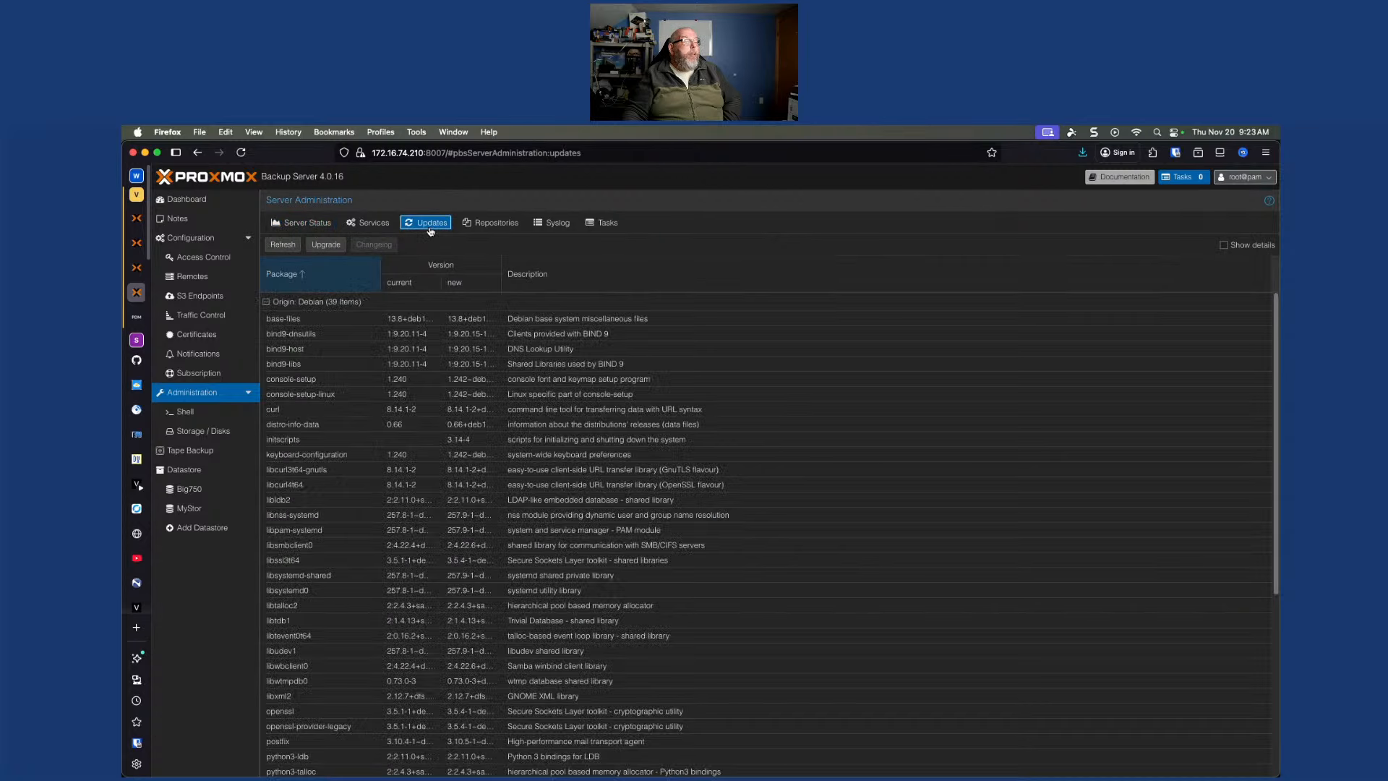
{"action": "left_click", "coordinate": [283, 245]}
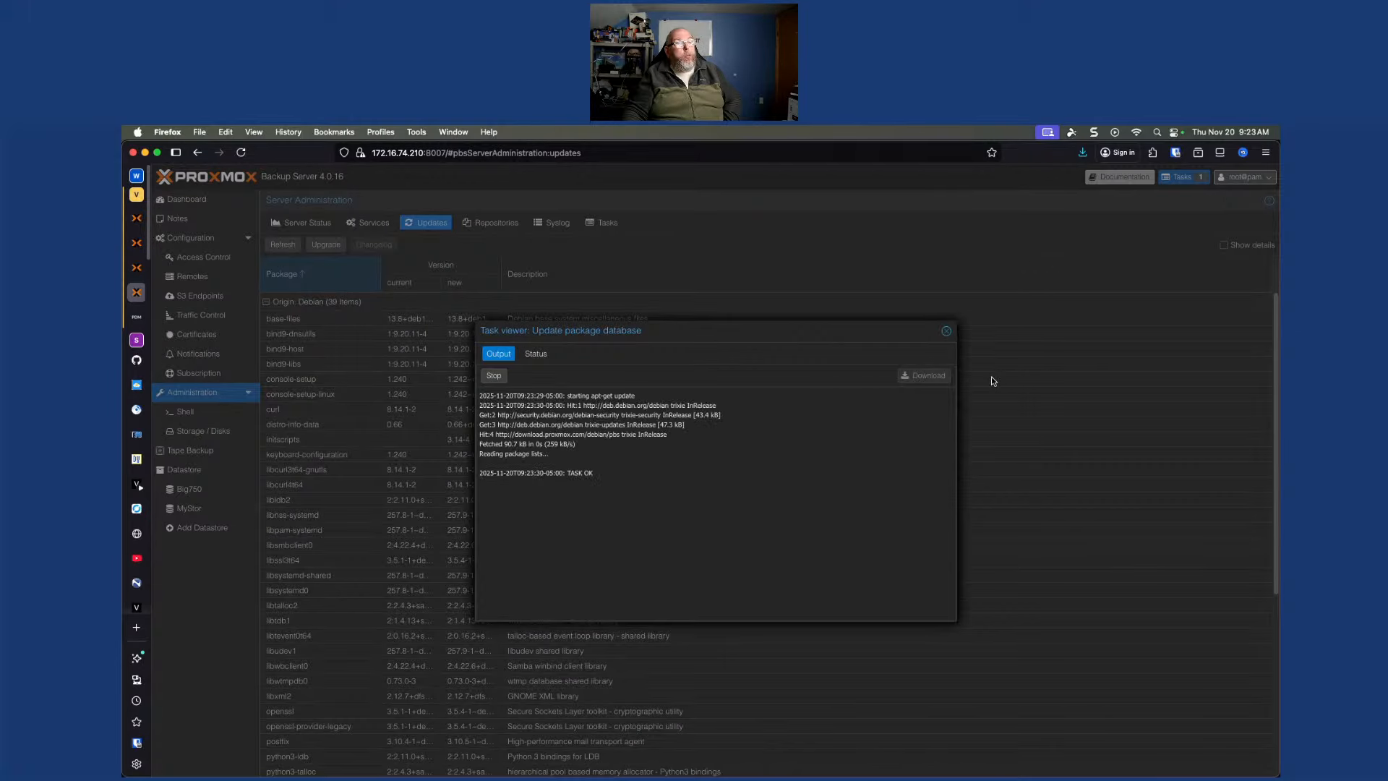
{"action": "left_click", "coordinate": [946, 333]}
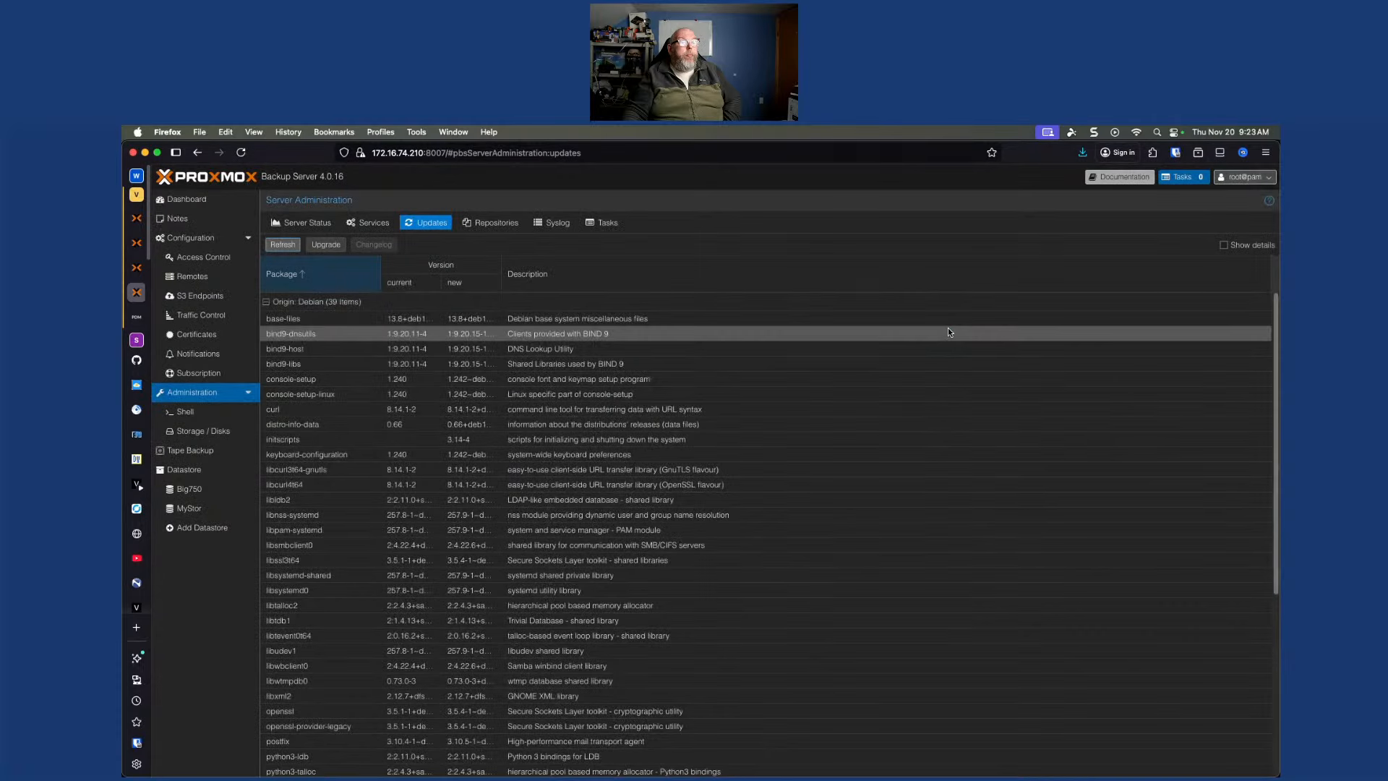
Upgrade all pending Backup Server packages, confirming the installation, and move the console window off the navigation sidebar
{"action": "left_click", "coordinate": [331, 248]}
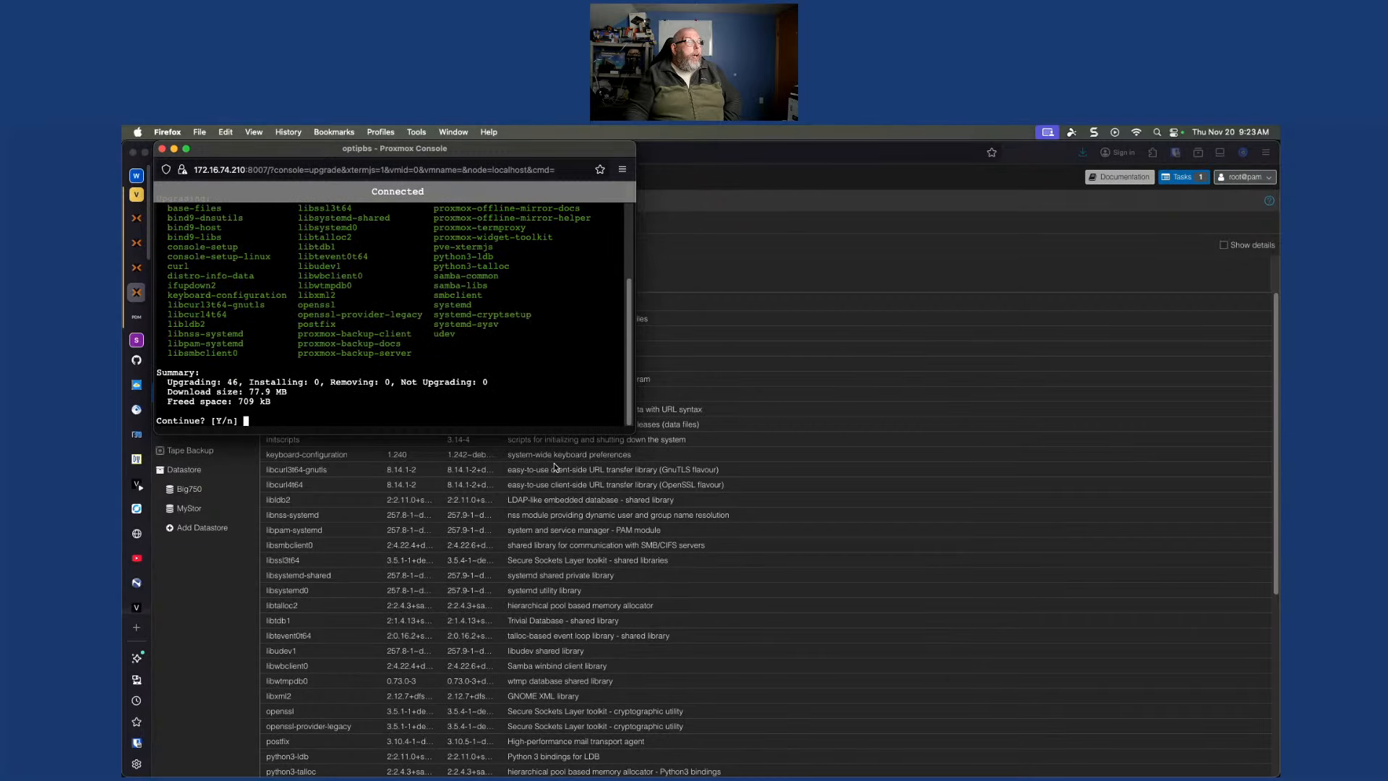
{"action": "type", "text": "y"}
{"action": "key", "text": "Return"}
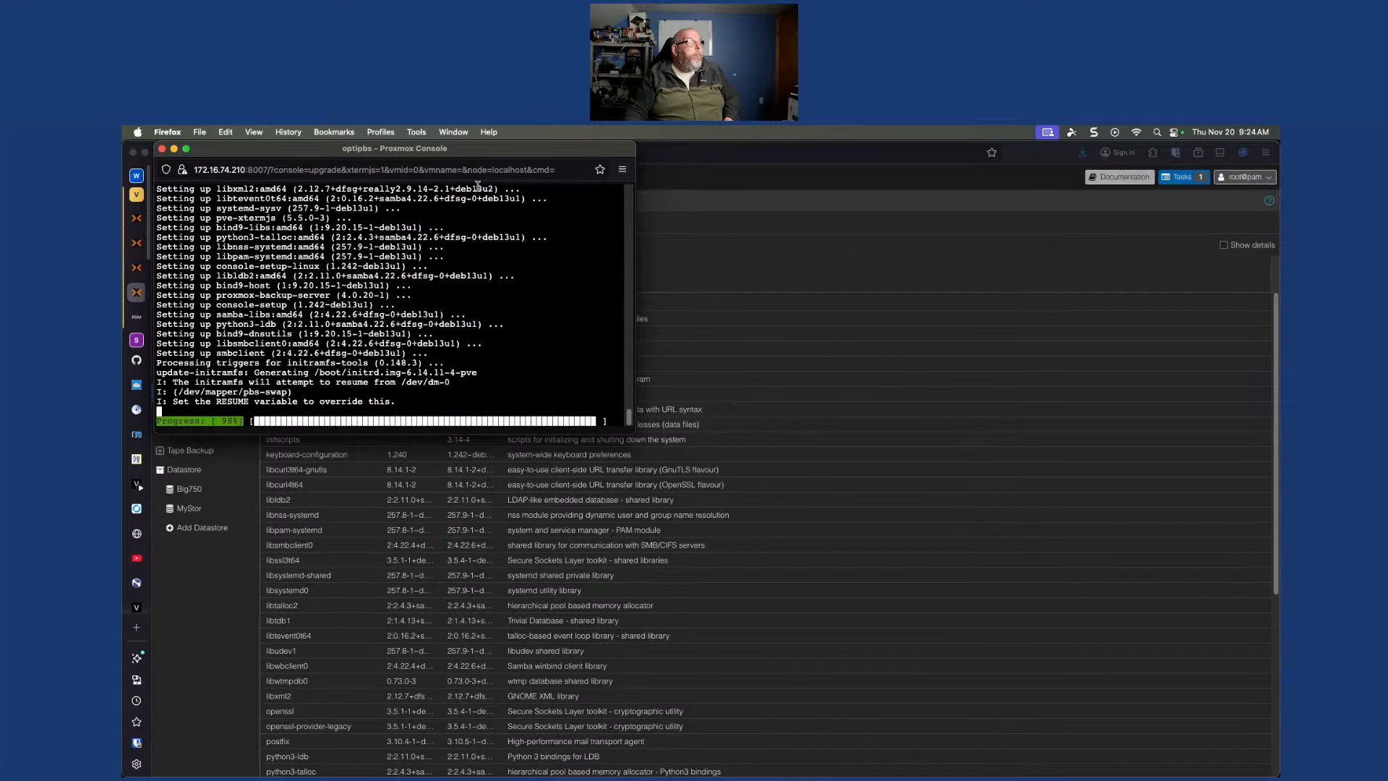
{"action": "left_click_drag", "start_coordinate": [497, 149], "coordinate": [829, 312]}
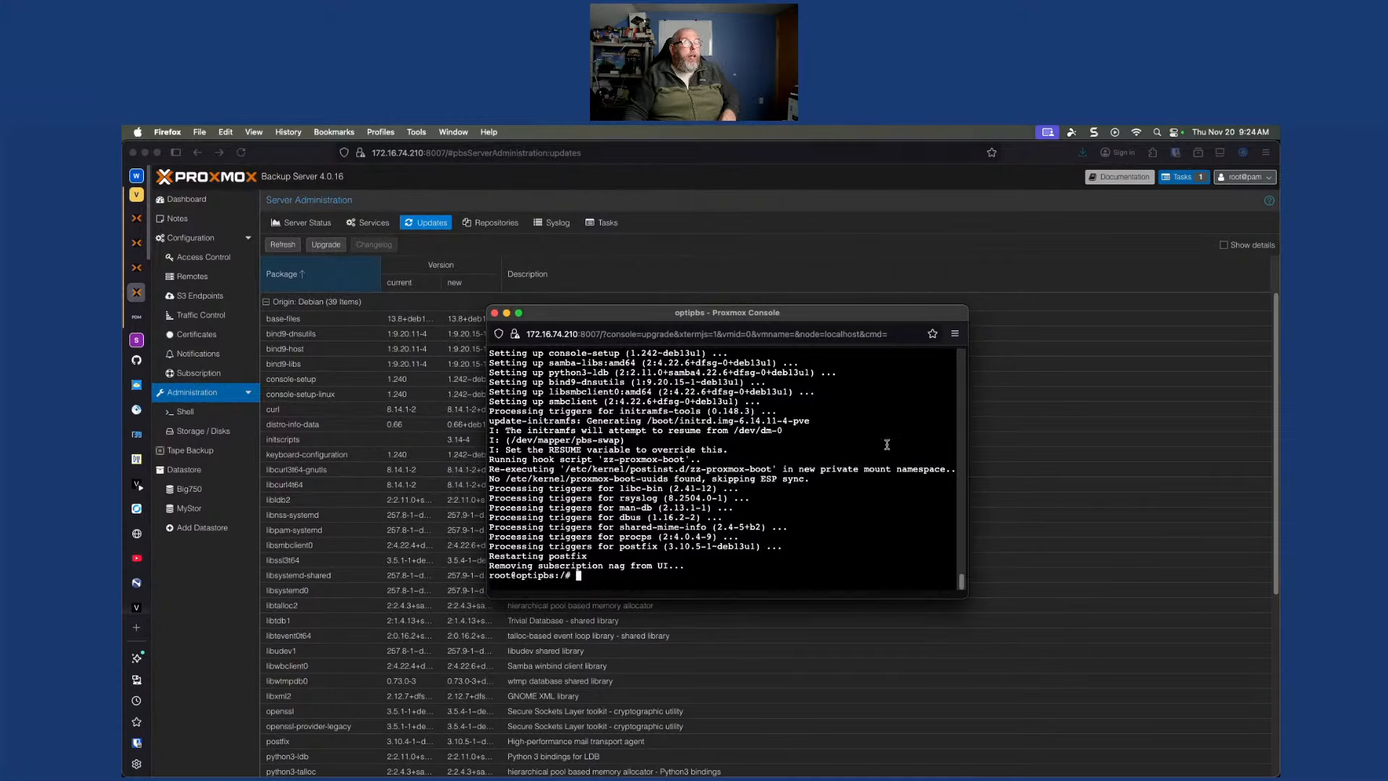
Log out of and close the upgrade console, and reload the Backup Server dashboard
{"action": "key", "text": "ctrl+d"}
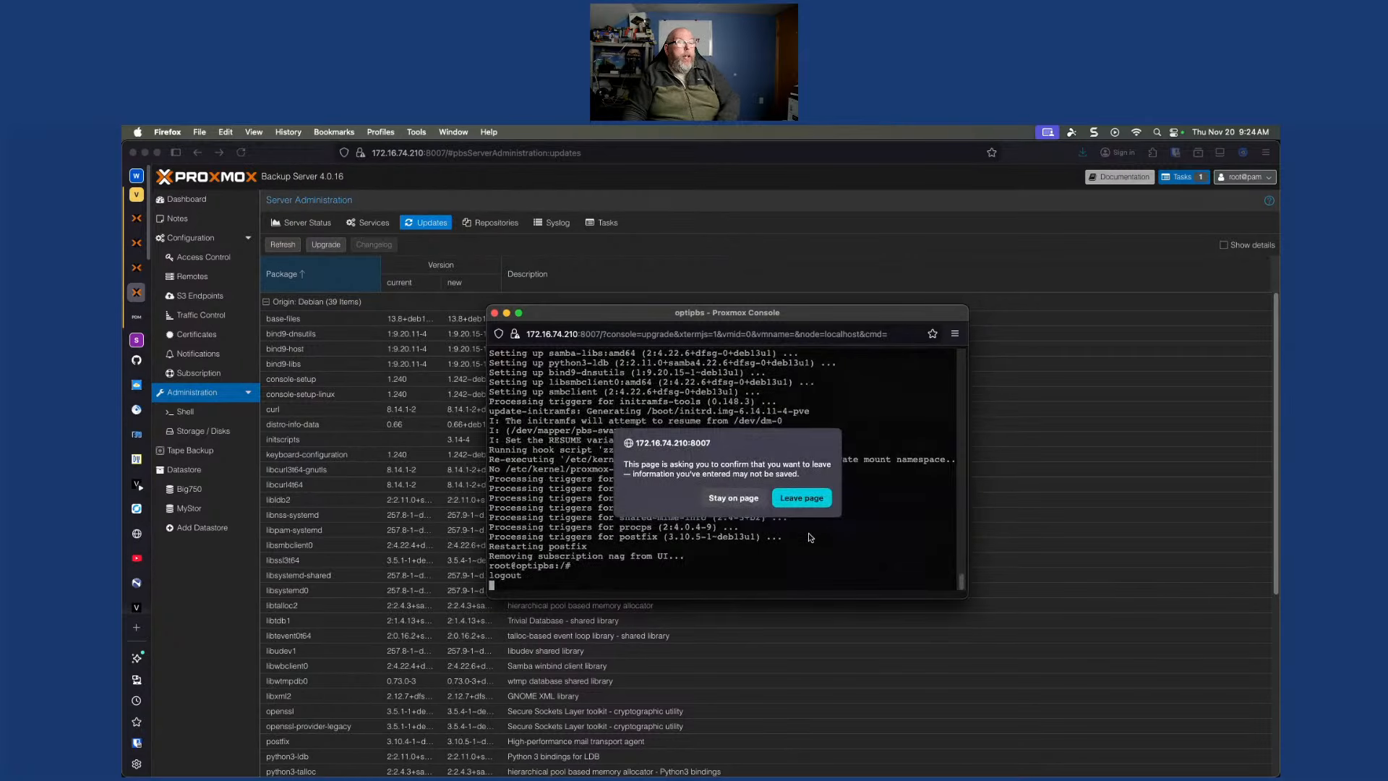
{"action": "left_click", "coordinate": [802, 497]}
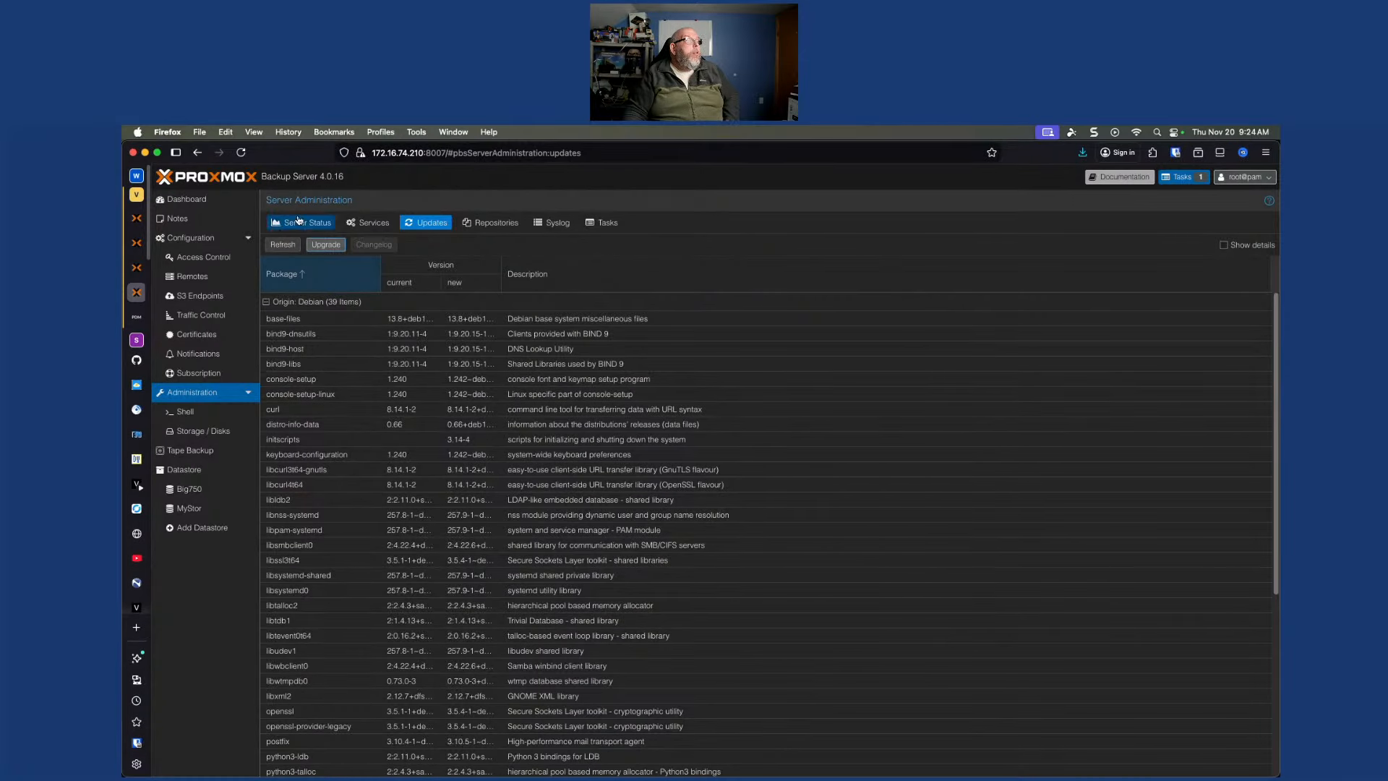
{"action": "left_click", "coordinate": [187, 200]}
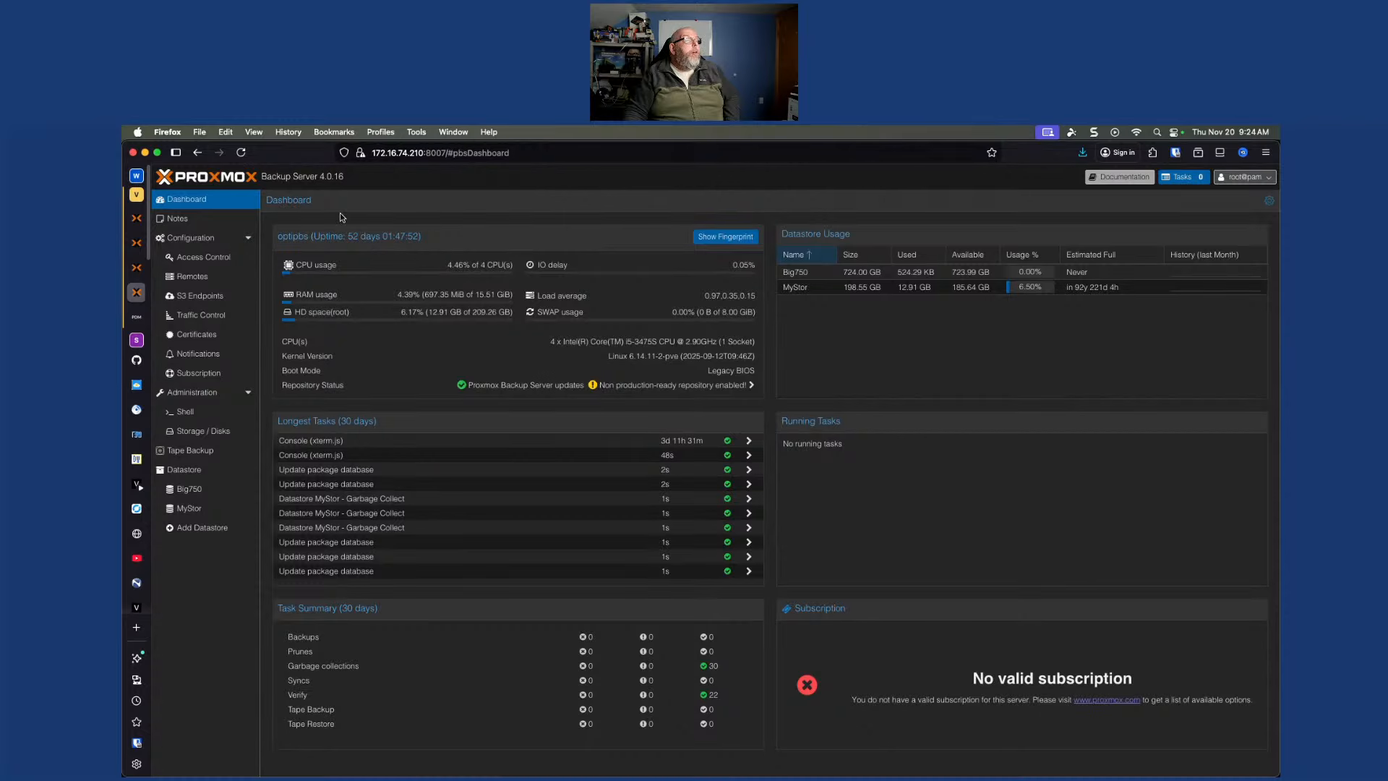
{"action": "left_click", "coordinate": [241, 153]}
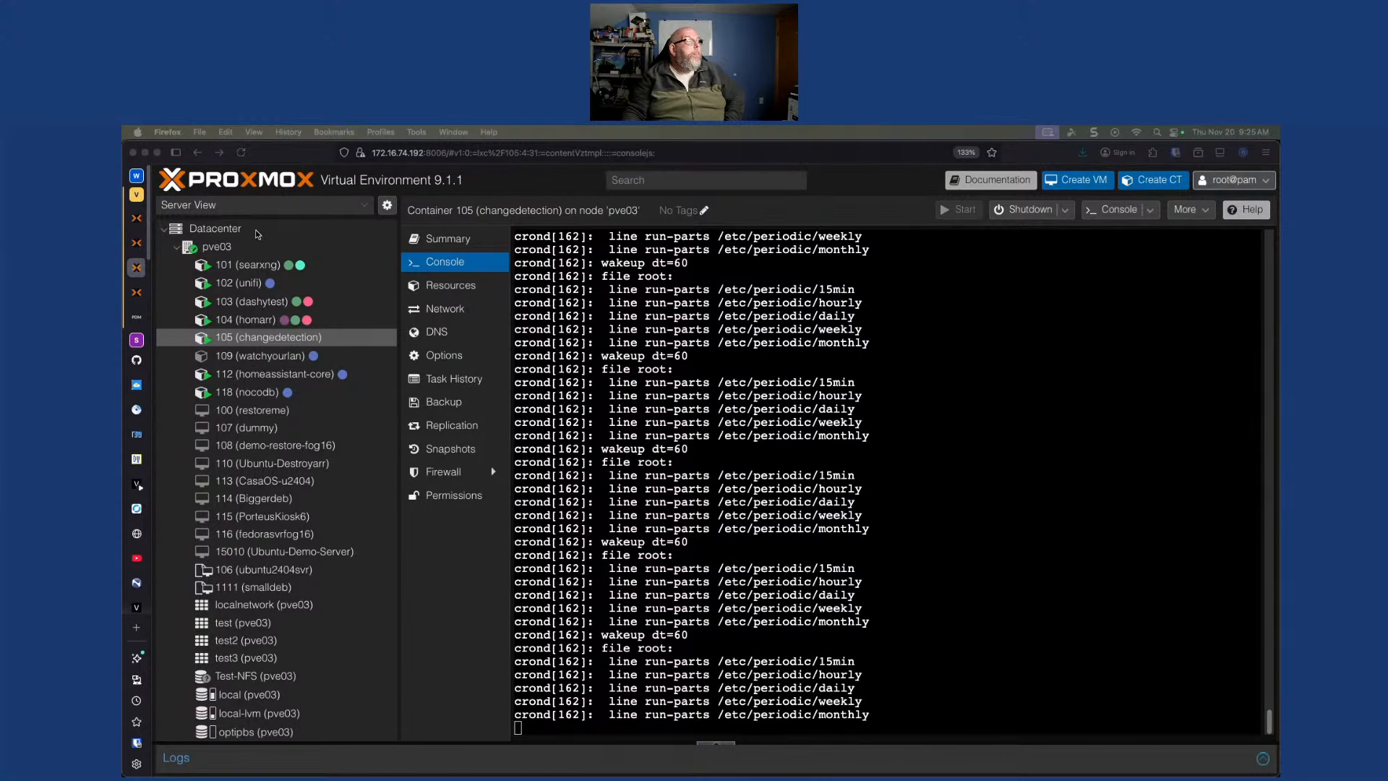
In the pve03 Proxmox VE interface, open the hardware list of VM 107 (dummy) and show the device types that can be added
{"action": "left_click", "coordinate": [223, 251]}
{"action": "left_click", "coordinate": [222, 251]}
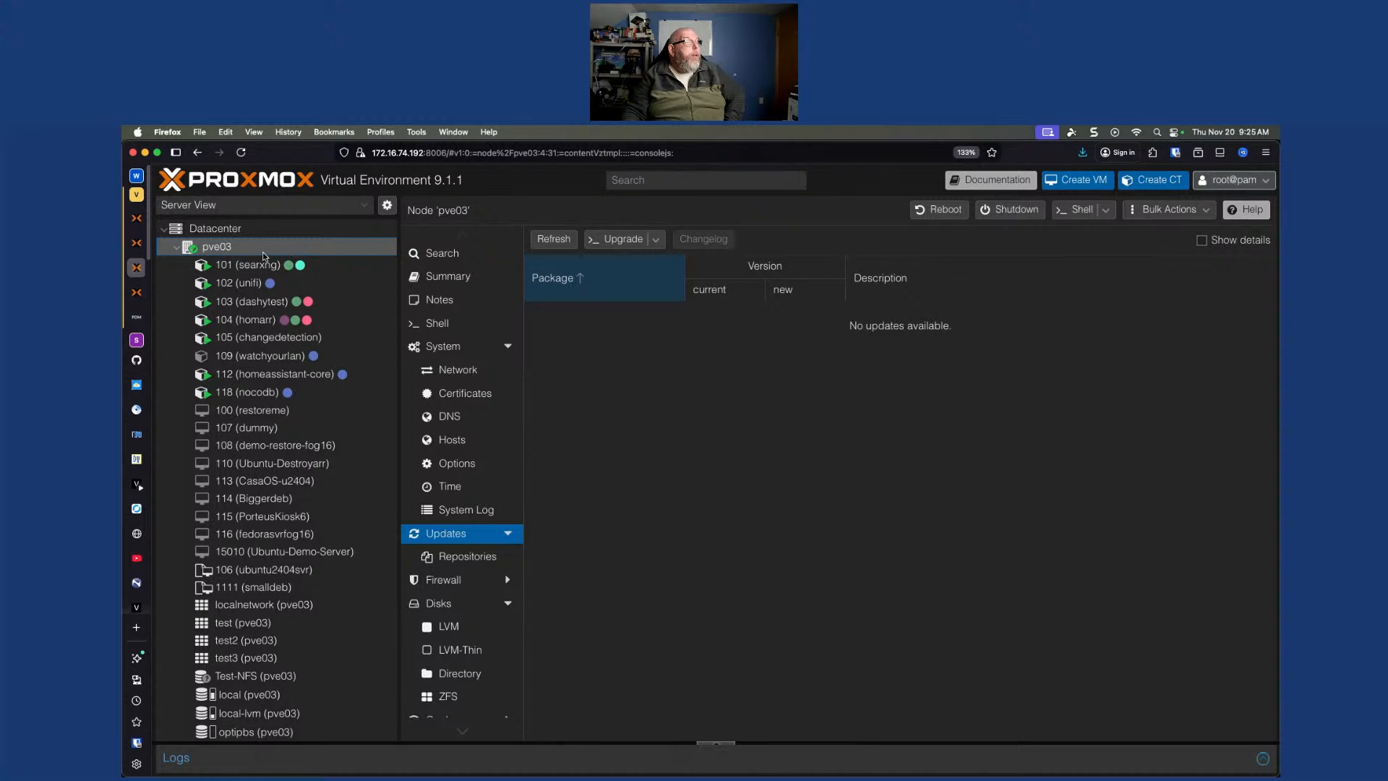
{"action": "left_click", "coordinate": [267, 428]}
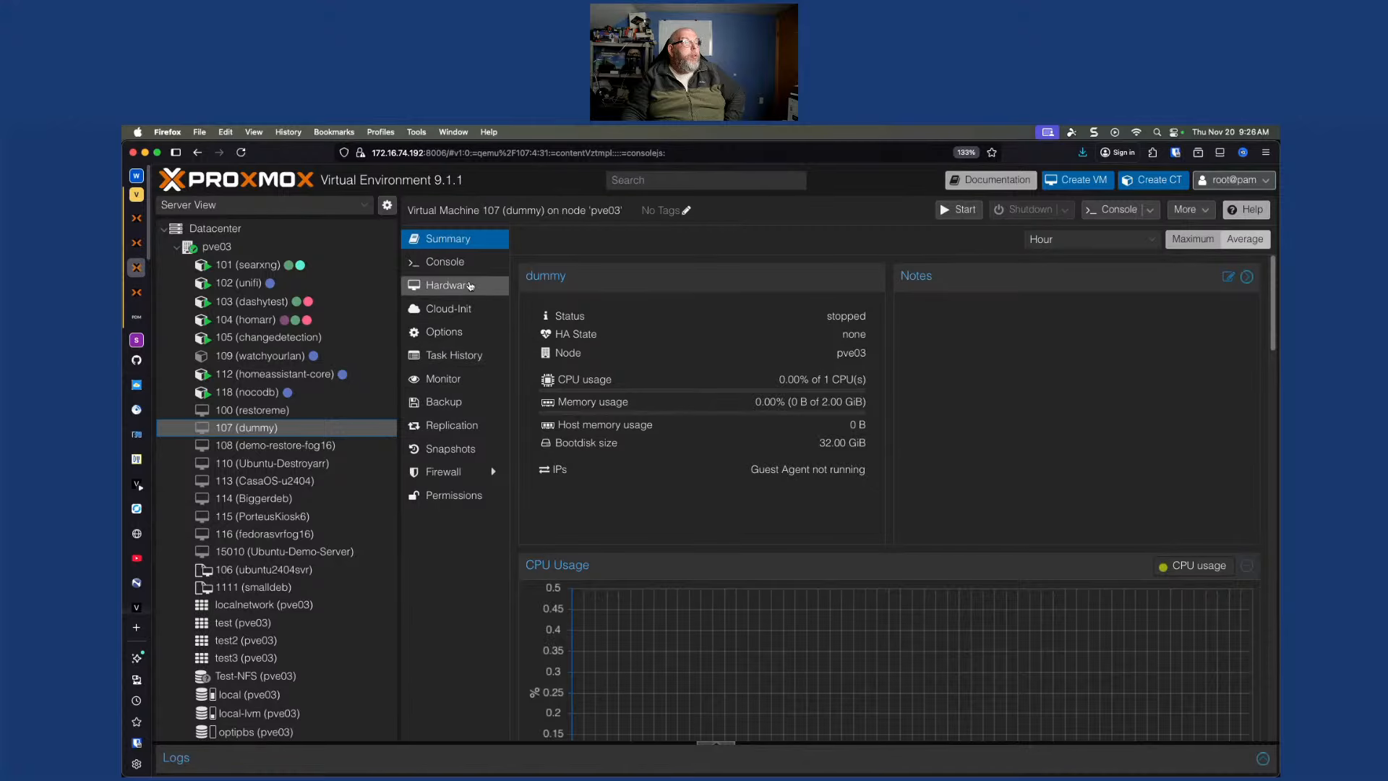
{"action": "left_click", "coordinate": [456, 289]}
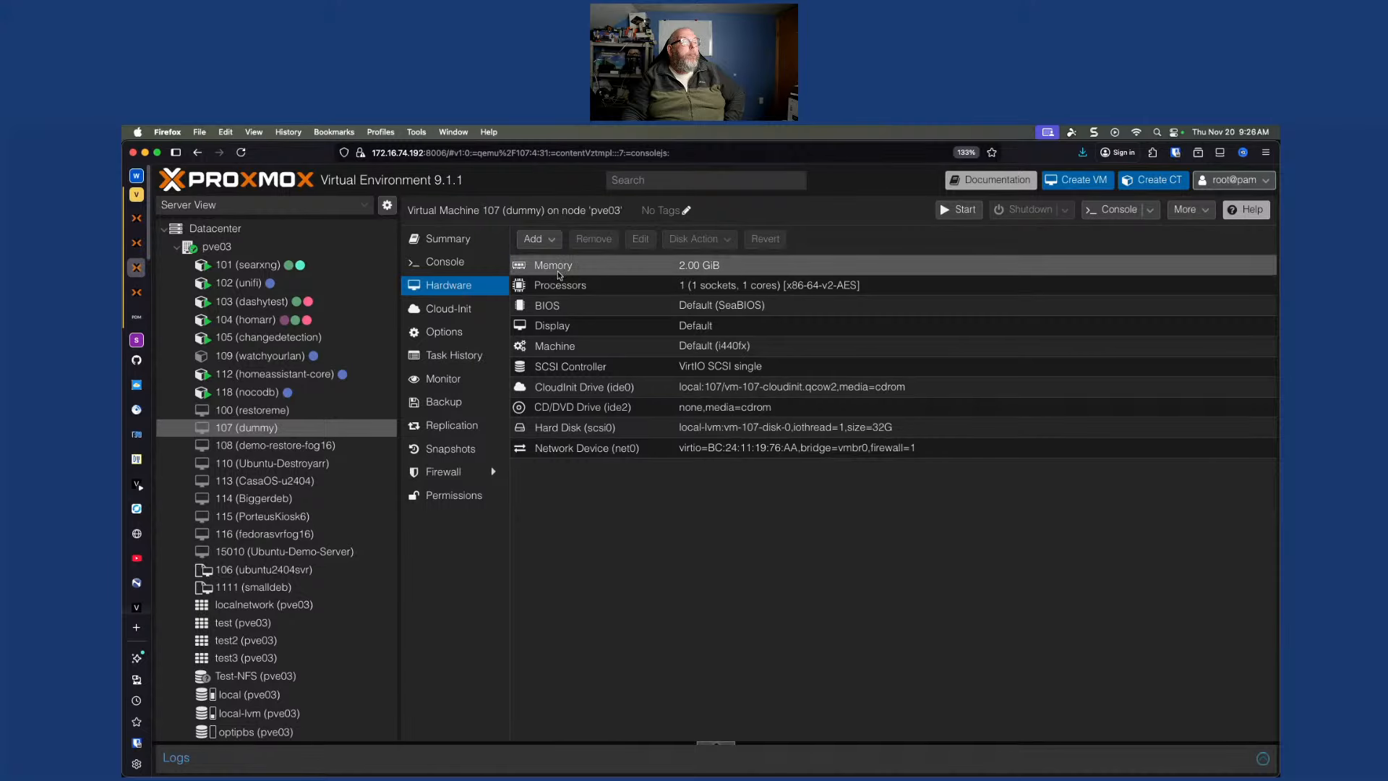
{"action": "left_click", "coordinate": [557, 245]}
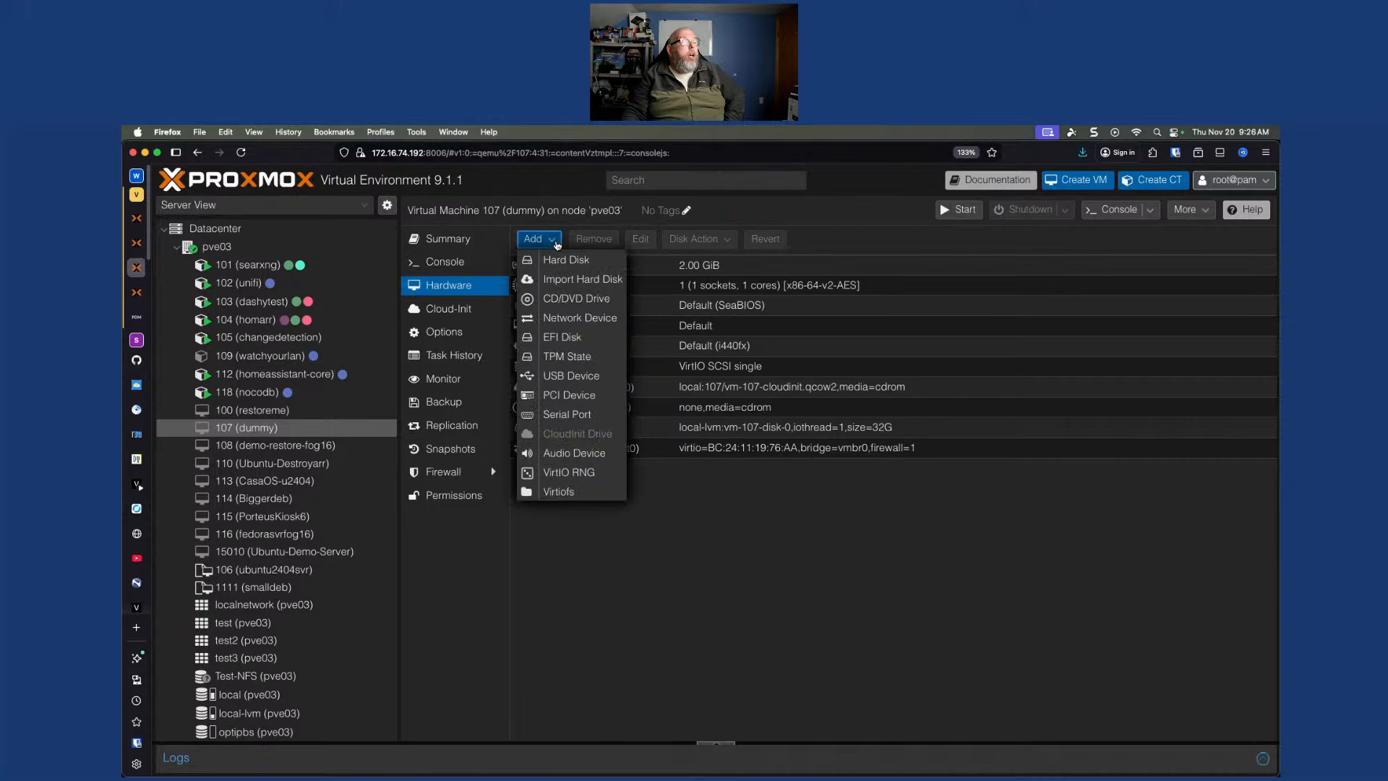